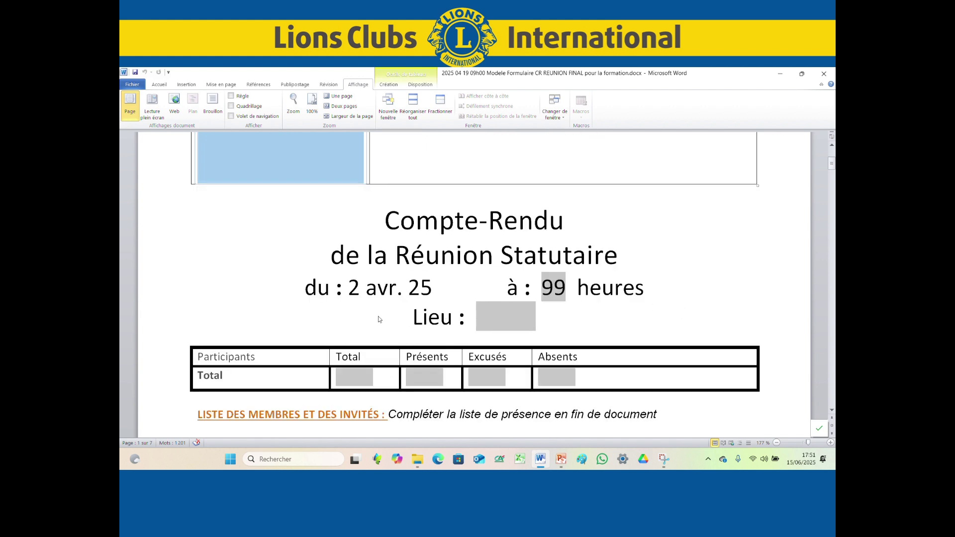
Check the calendar of the meeting date and select the hour and Lieu fields under the Compte-Rendu title
left_click(422, 293)
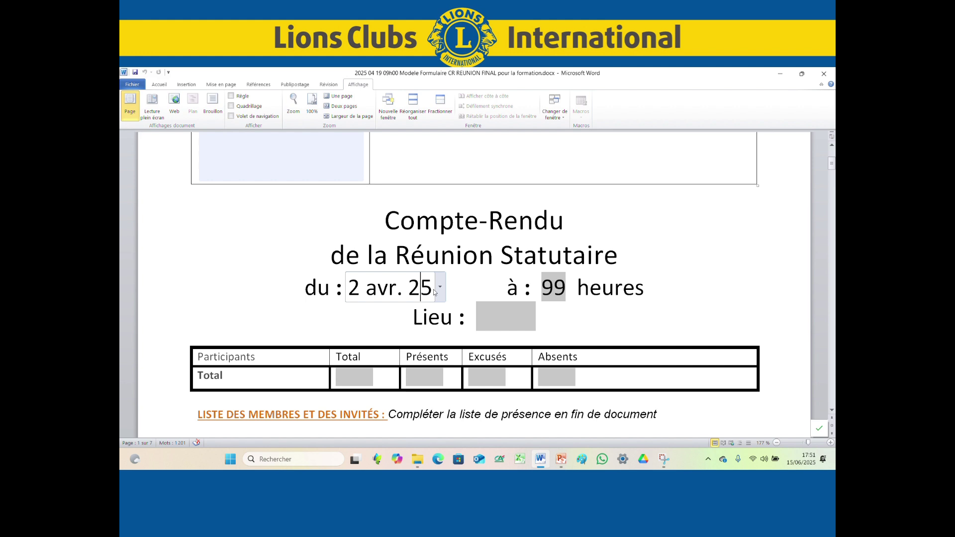
left_click(440, 289)
left_click(440, 290)
left_click(542, 288)
scroll(490, 316, "down", 1)
left_click(494, 283)
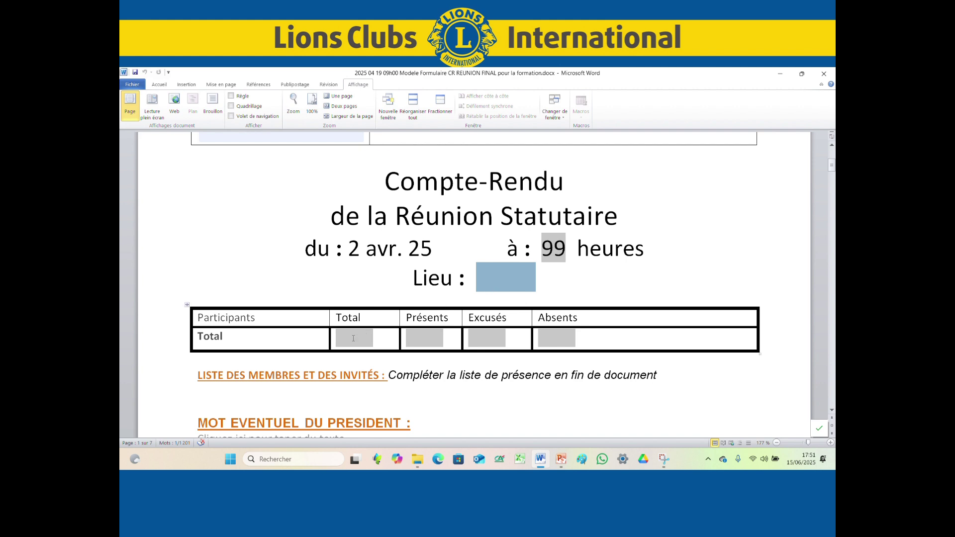
Select the fill-in field for the total number of participants in the Participants table
scroll(352, 339, "down", 1)
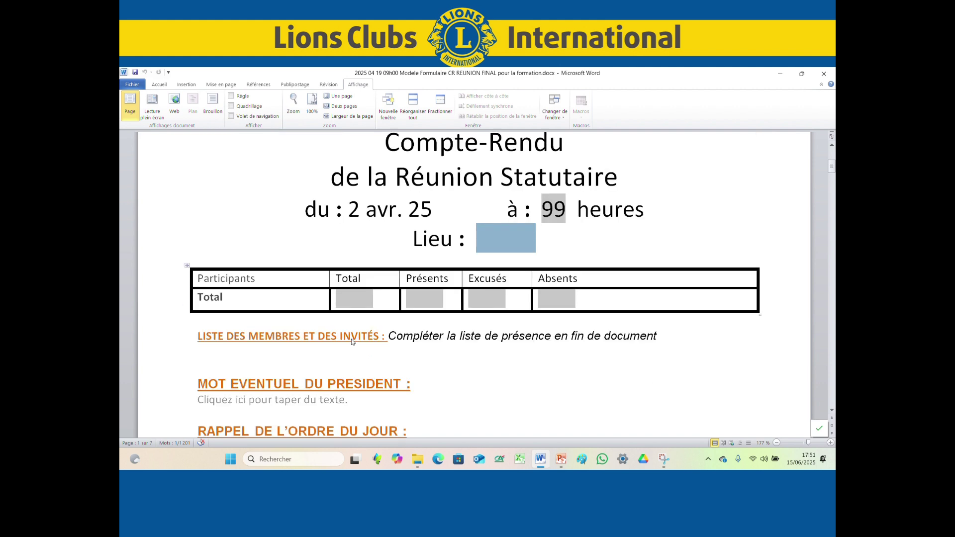
left_click(361, 304)
scroll(462, 386, "down", 1)
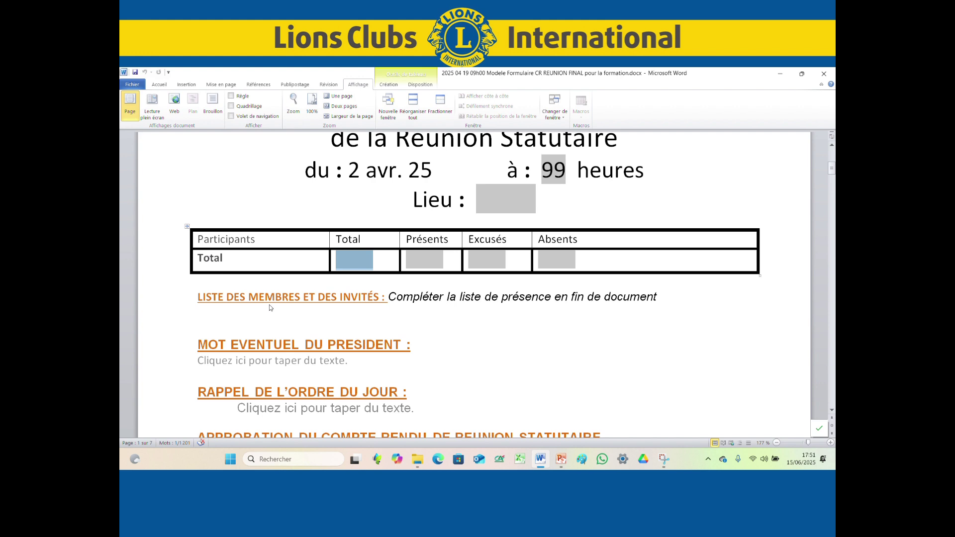
Review the president's message and agenda sections and check the calendar of the RS du date under the minutes approval heading
scroll(273, 370, "down", 1)
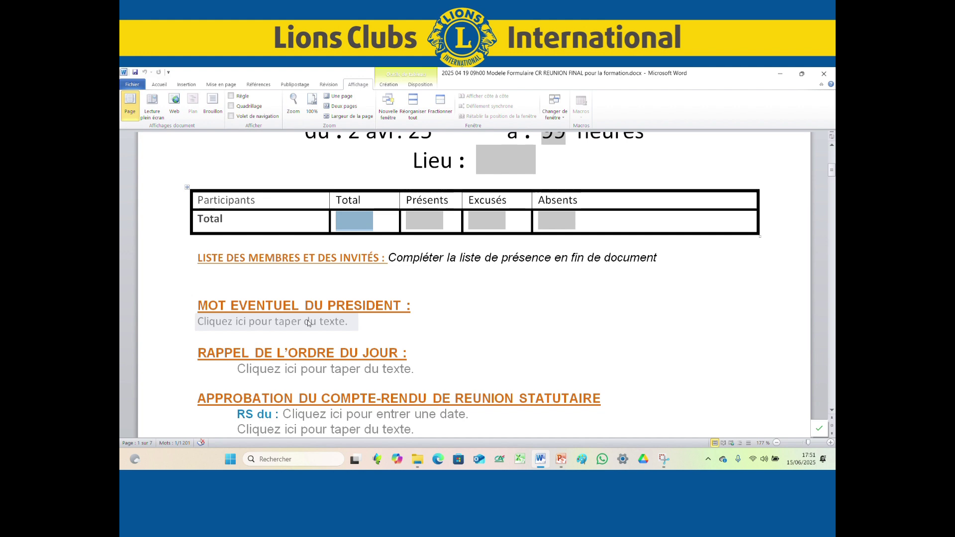
scroll(308, 323, "down", 1)
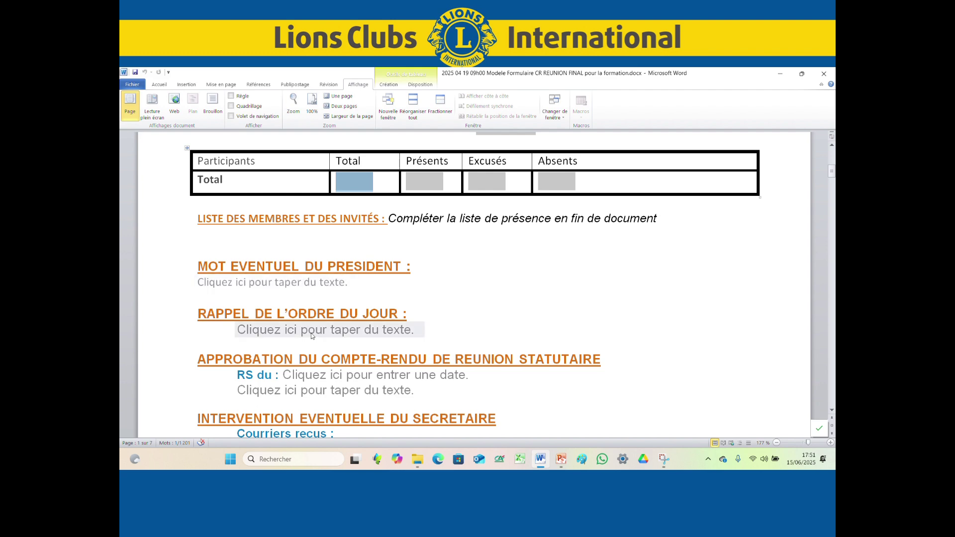
scroll(441, 372, "down", 2)
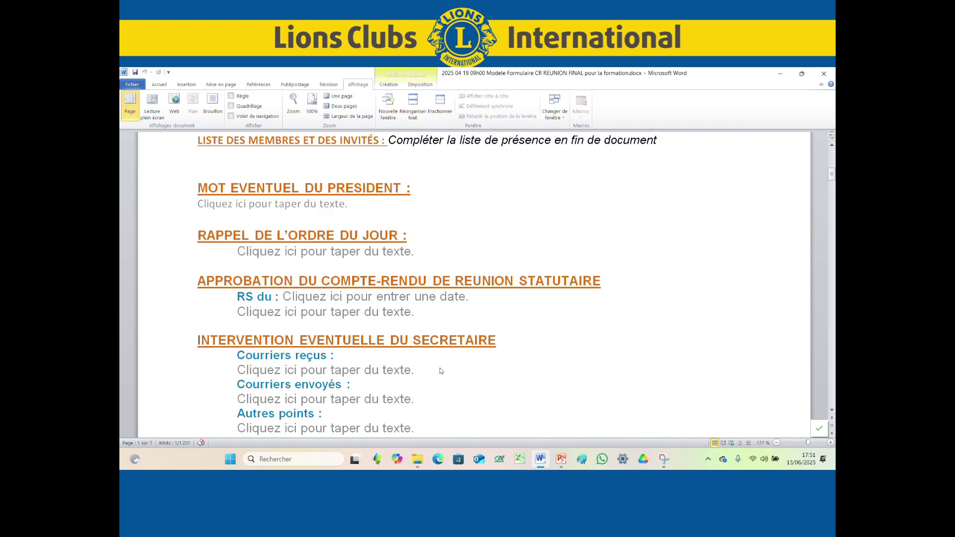
left_click(318, 298)
left_click(477, 298)
left_click(477, 299)
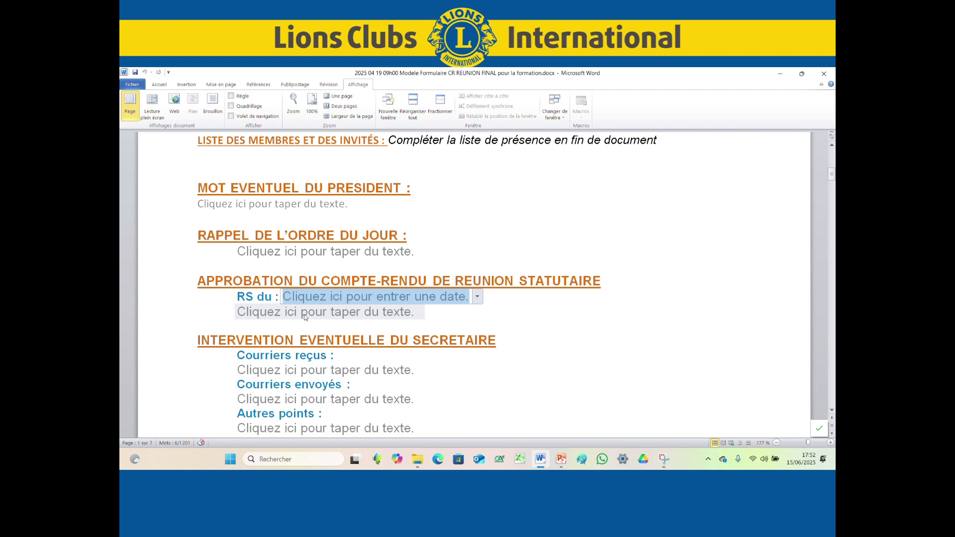
Examine the secretary, treasurer, EME and EML sections and select the text field of the EMS (Service - Oeuvres) section
scroll(538, 390, "down", 2)
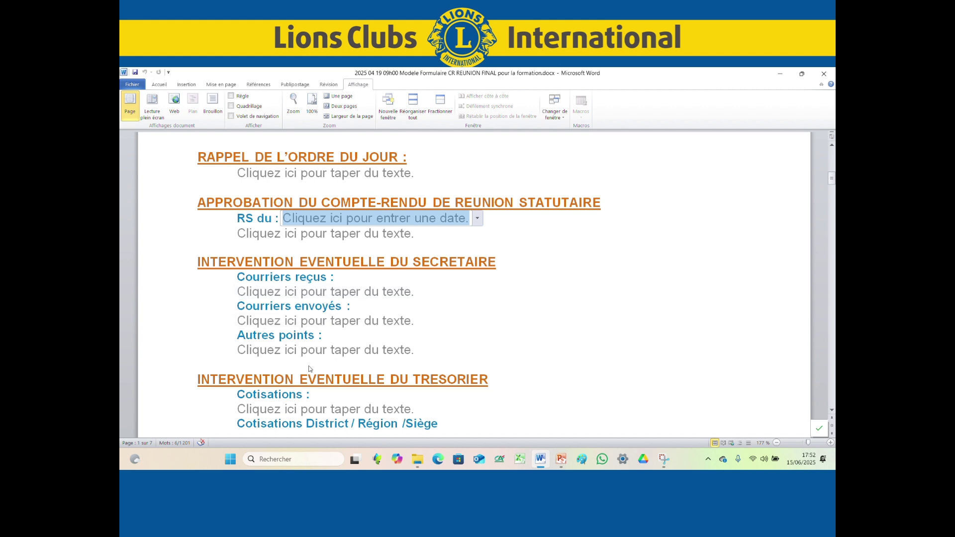
scroll(600, 348, "down", 2)
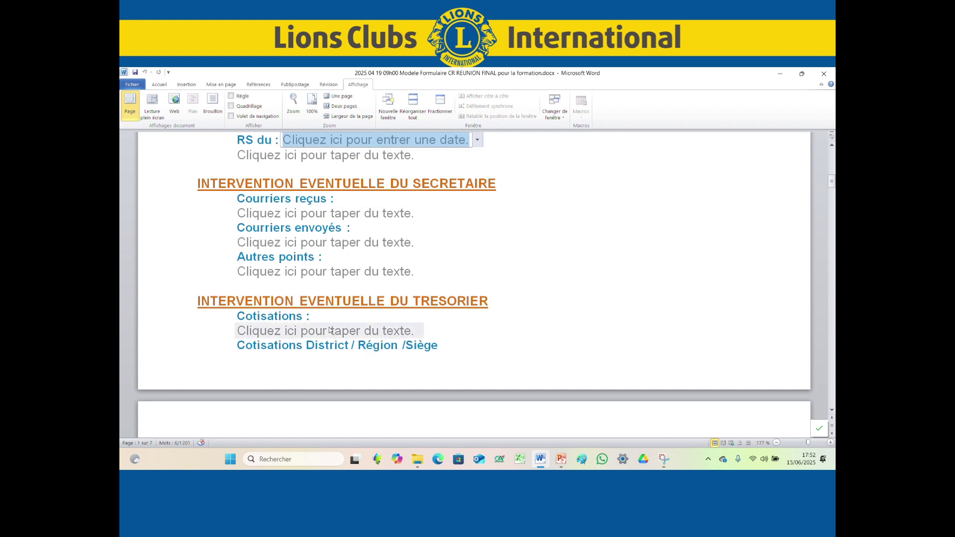
scroll(303, 330, "down", 2)
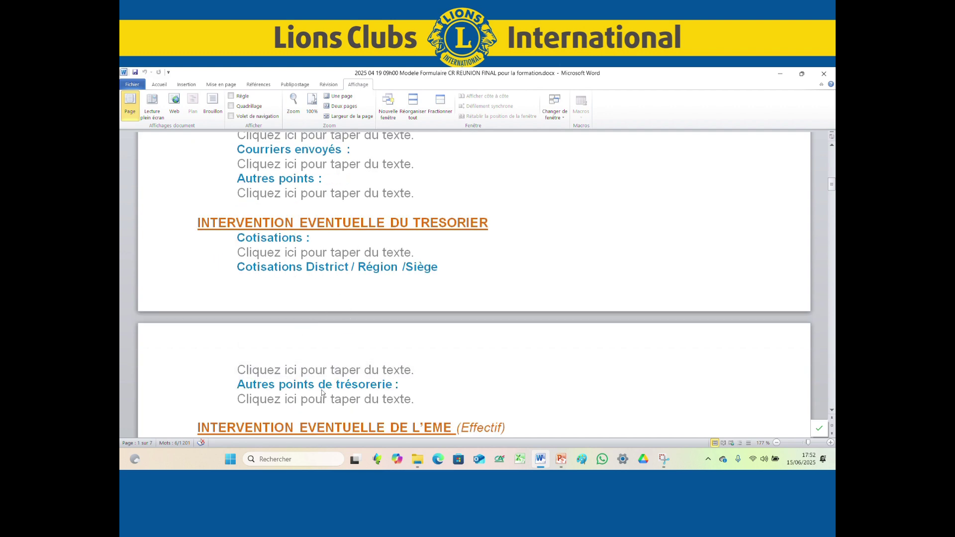
scroll(322, 393, "down", 1)
scroll(333, 377, "down", 1)
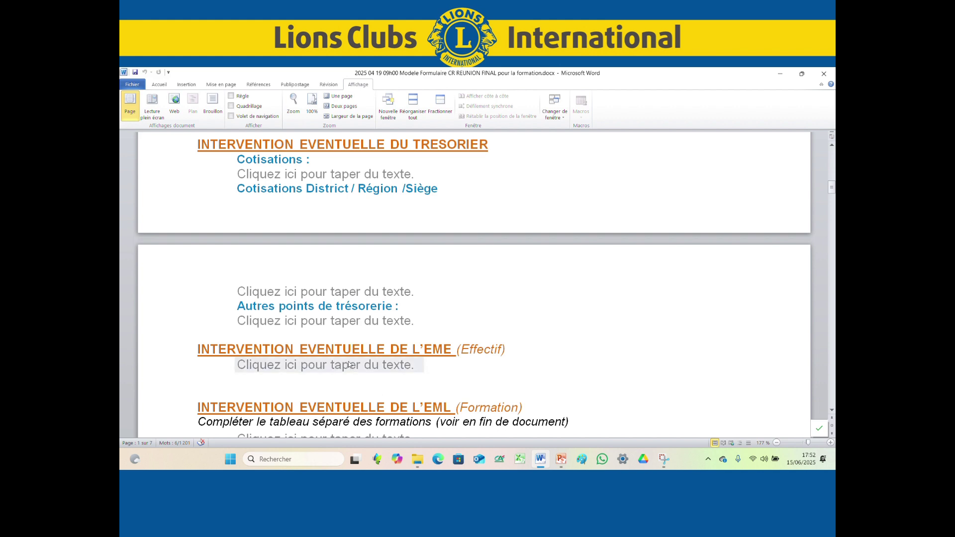
scroll(460, 354, "down", 2)
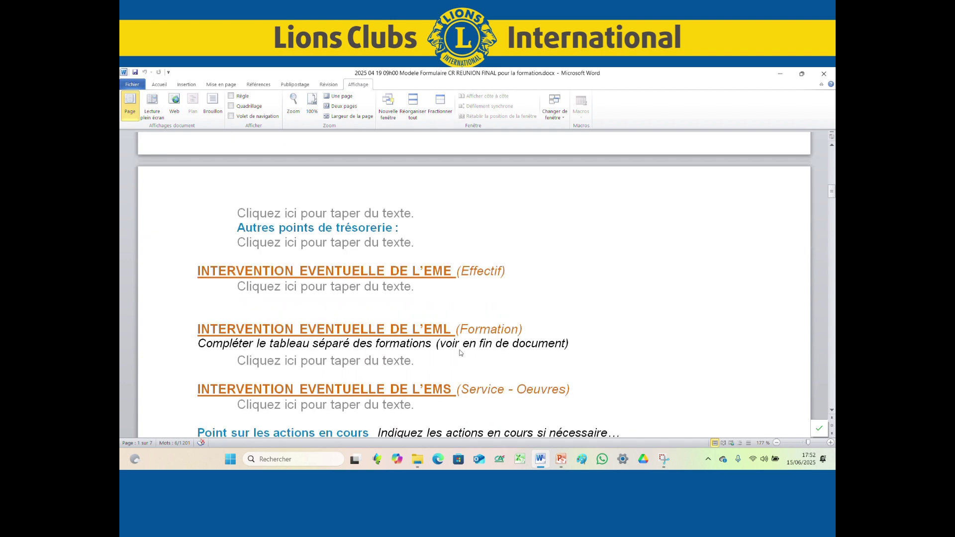
scroll(460, 352, "down", 1)
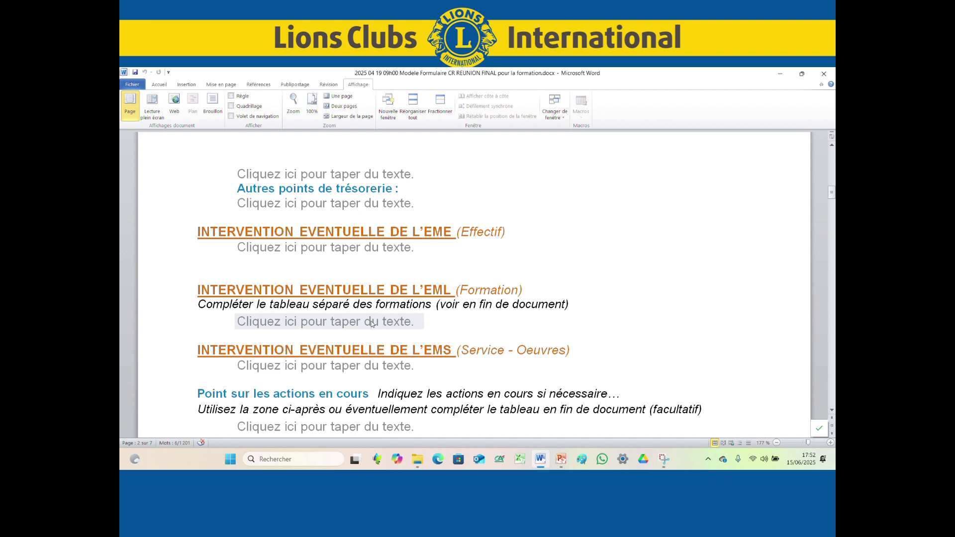
scroll(371, 324, "down", 1)
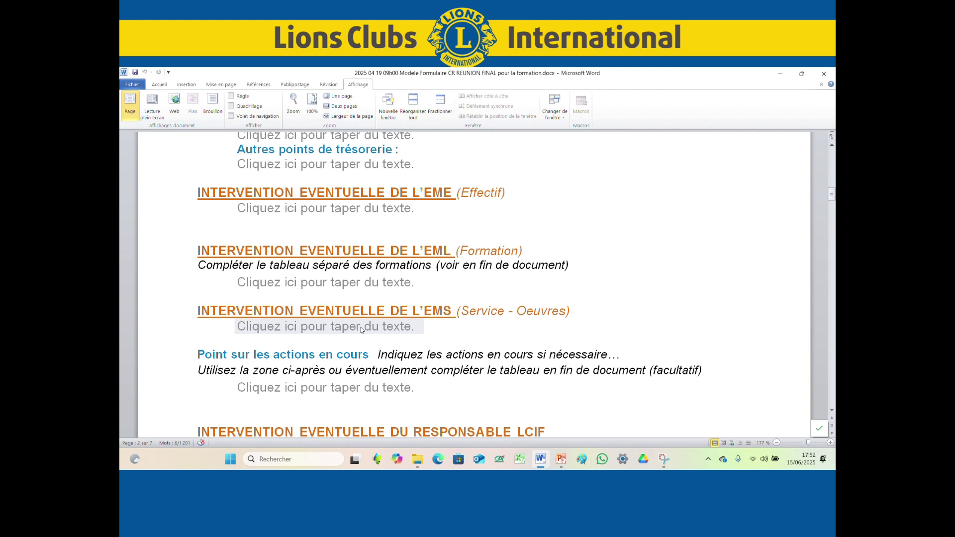
left_click(362, 330)
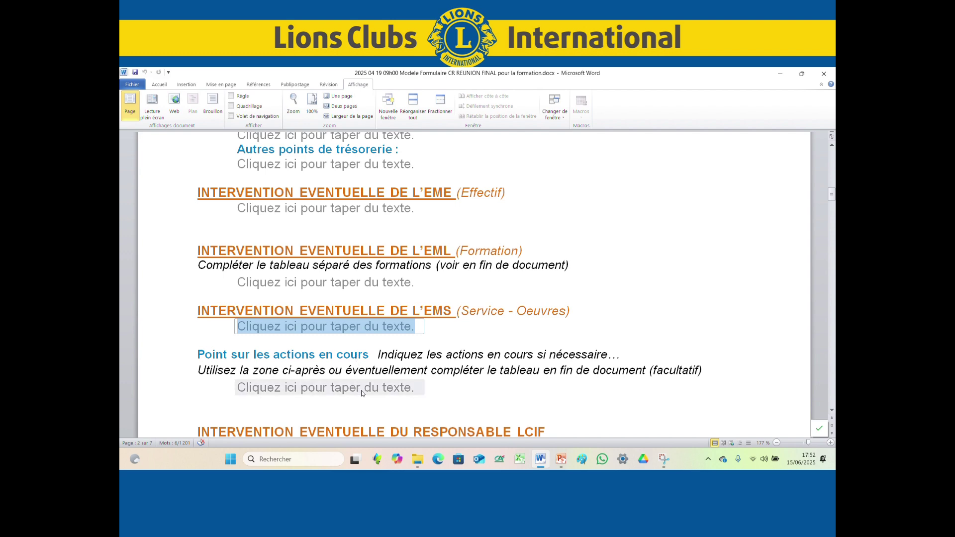
Examine the sections from the ongoing actions, LCIF and EVENEMENTS through marketing and club operation to QUESTIONS DIVERSES ET TEXTE LIBRE
scroll(362, 393, "down", 1)
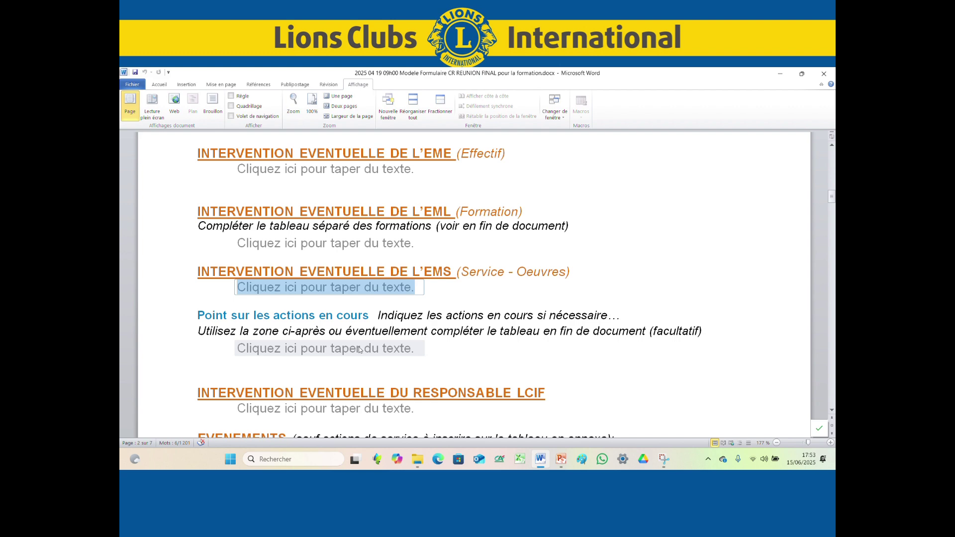
scroll(360, 350, "down", 2)
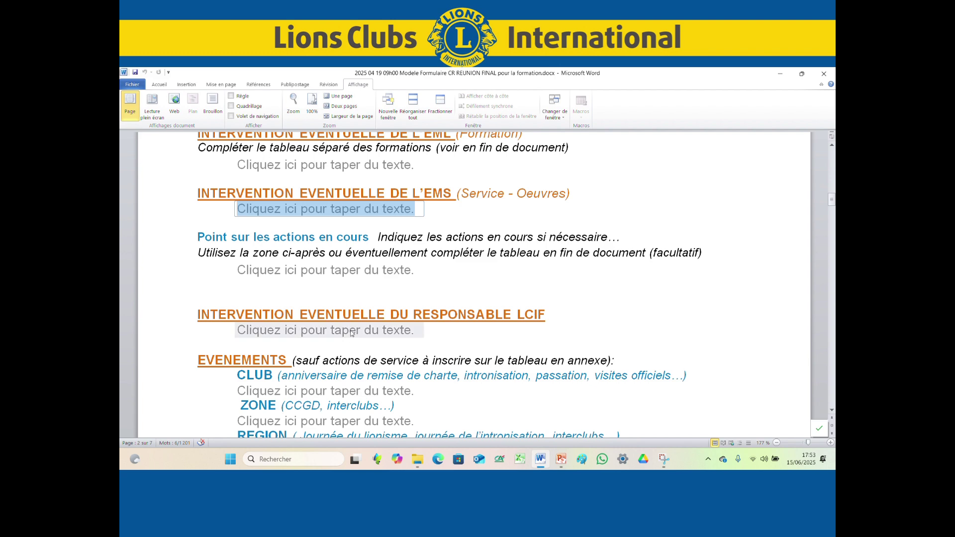
scroll(351, 334, "down", 2)
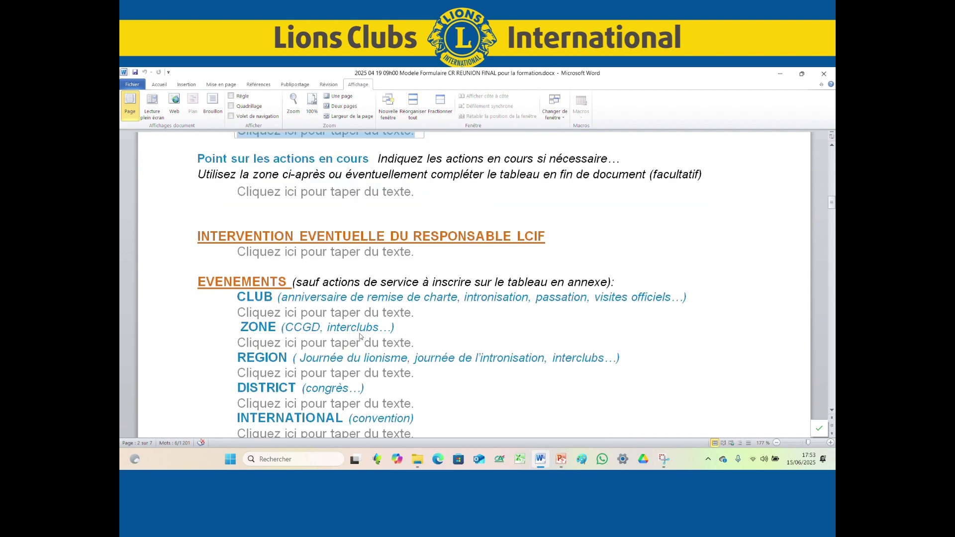
scroll(472, 321, "down", 1)
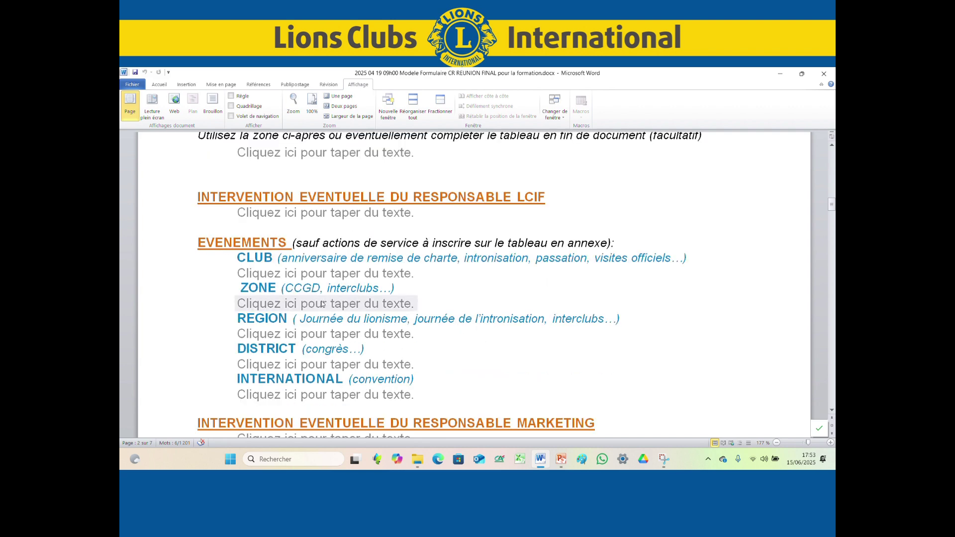
scroll(318, 353, "down", 1)
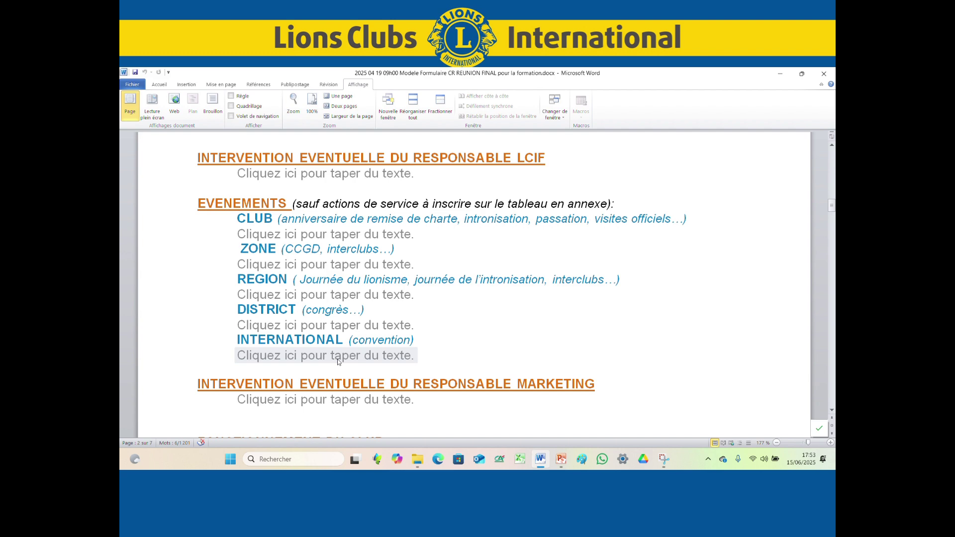
scroll(338, 362, "down", 1)
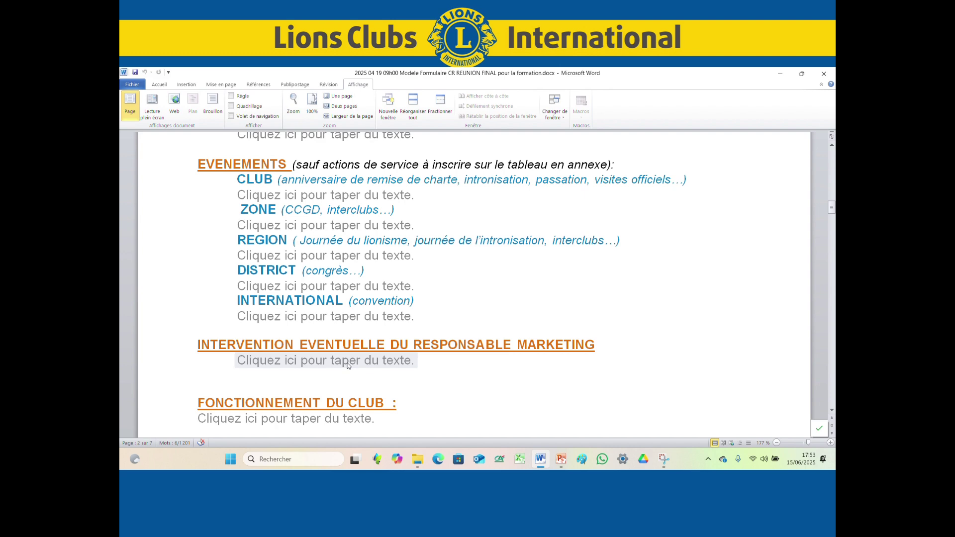
scroll(347, 364, "down", 1)
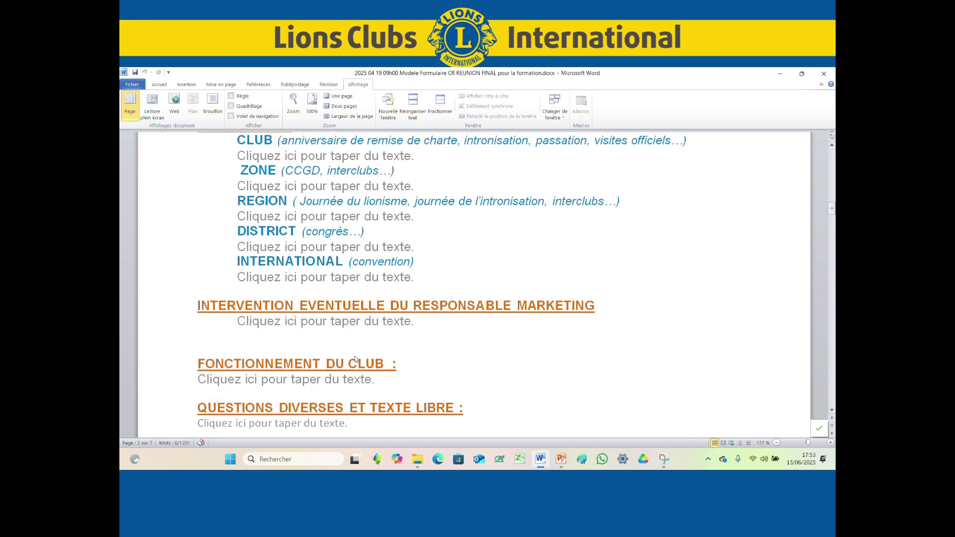
scroll(401, 358, "down", 1)
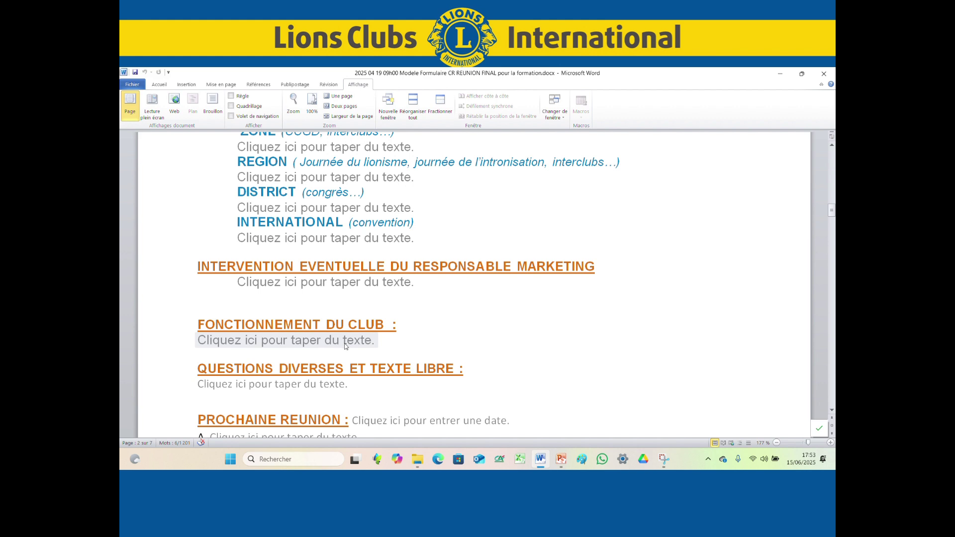
scroll(347, 347, "down", 1)
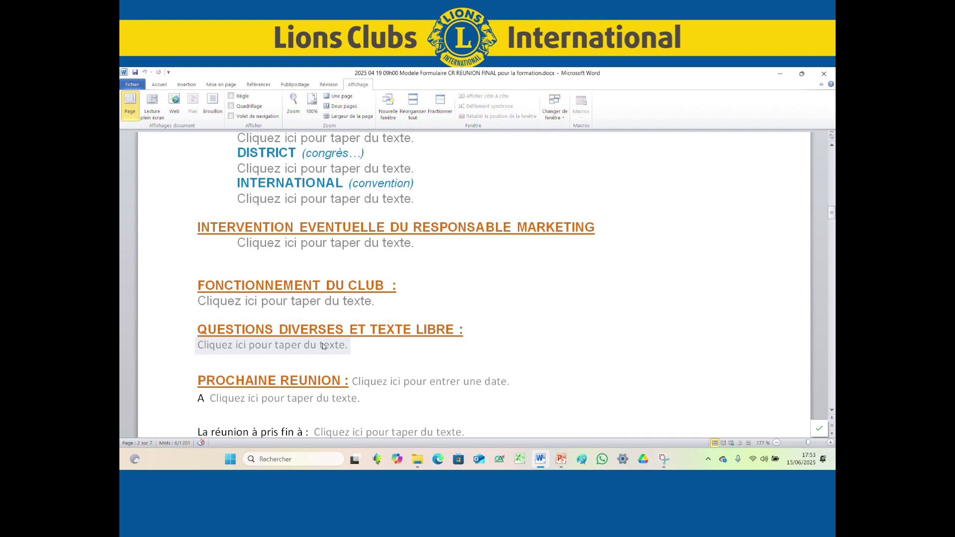
scroll(322, 346, "down", 1)
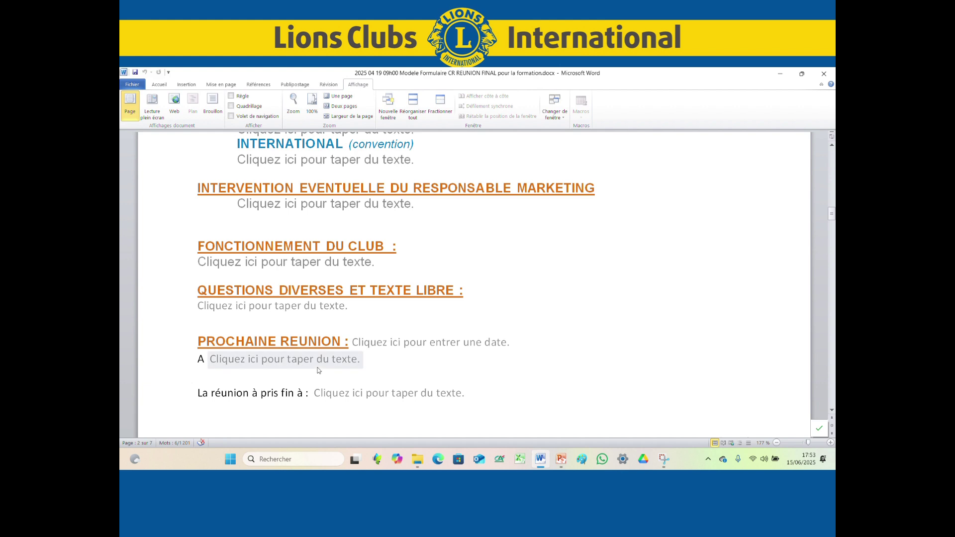
Check the PROCHAINE REUNION date's calendar and select the next meeting's time field and the field for when the meeting ended
left_click(383, 347)
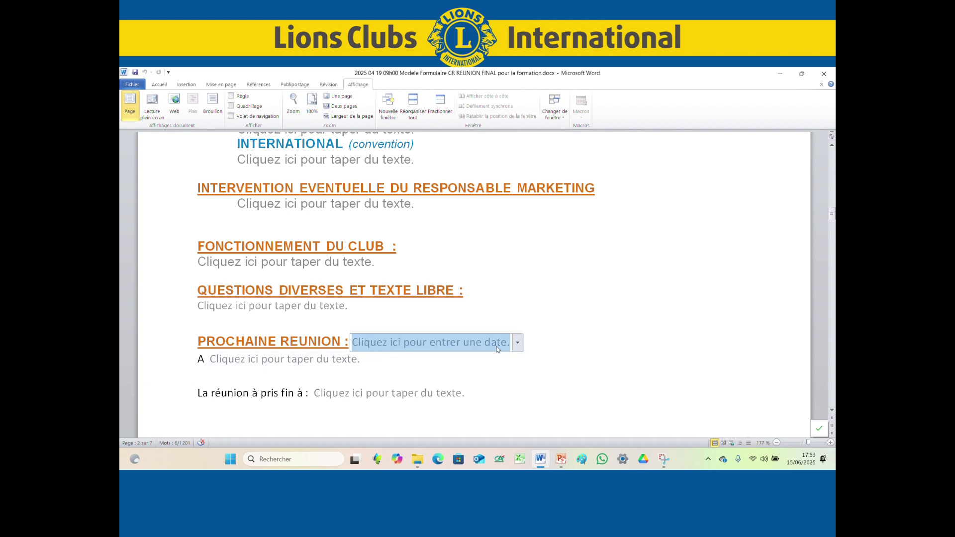
left_click(518, 343)
left_click(517, 344)
left_click(273, 361)
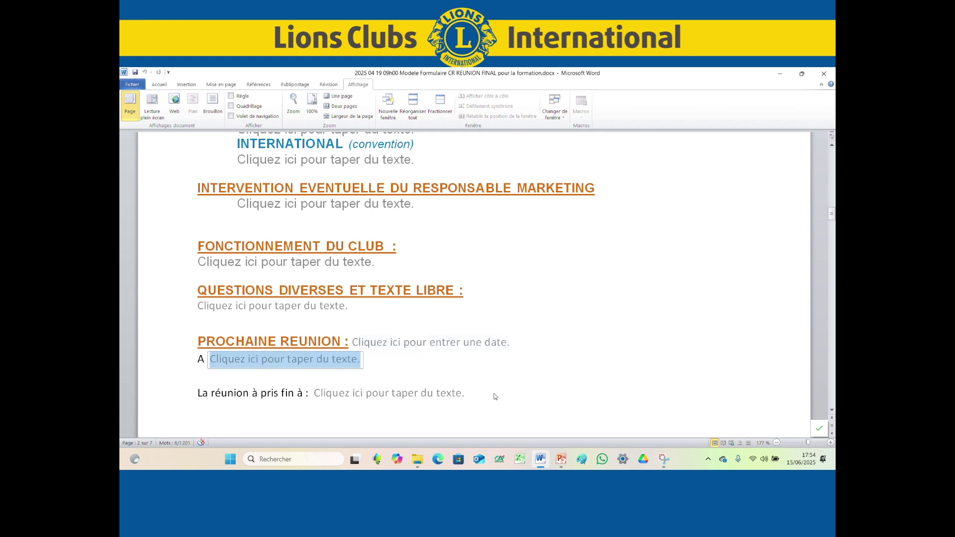
scroll(493, 397, "down", 2)
left_click(357, 313)
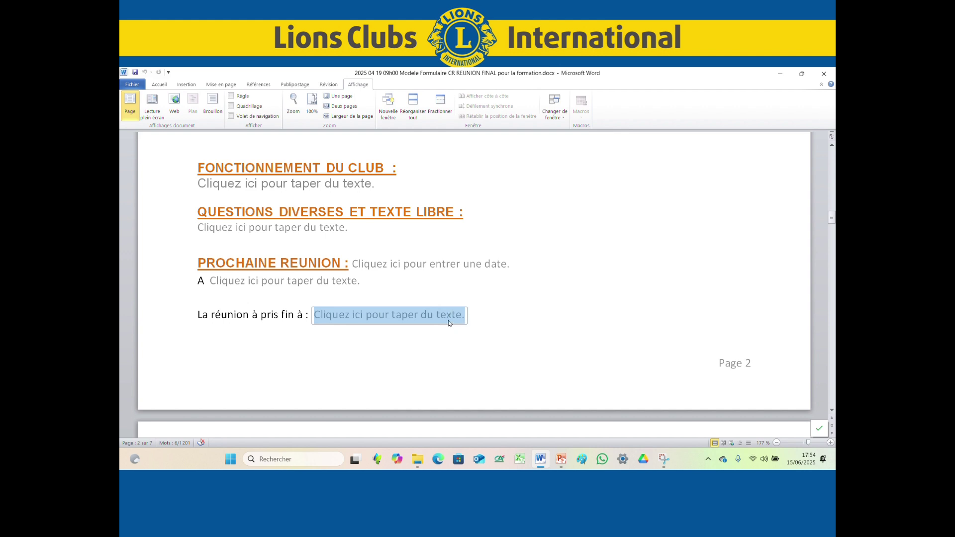
Examine the Secrétaire and Président signature fields, the end-of-report note and the instructions of the ACTIVITES DE SERVICE table
scroll(348, 379, "down", 1)
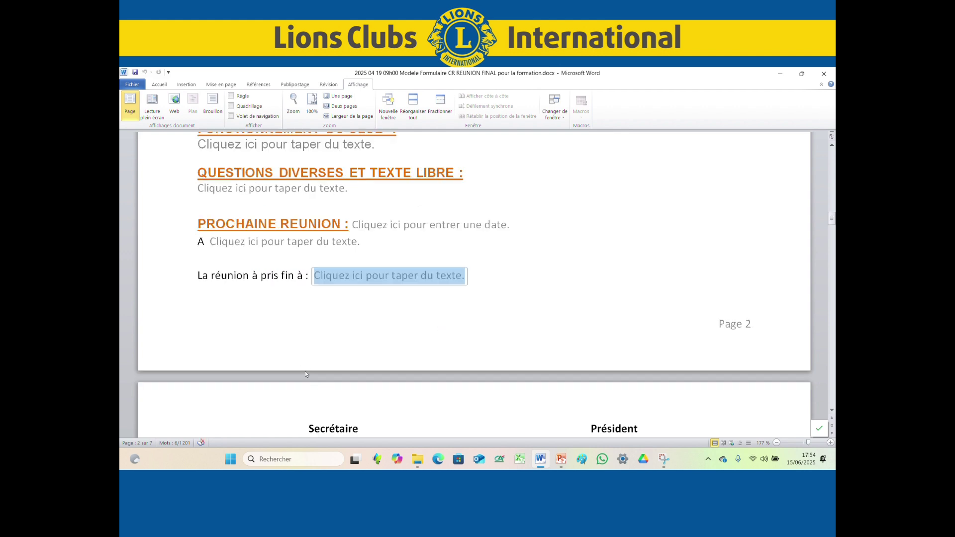
scroll(306, 393, "down", 2)
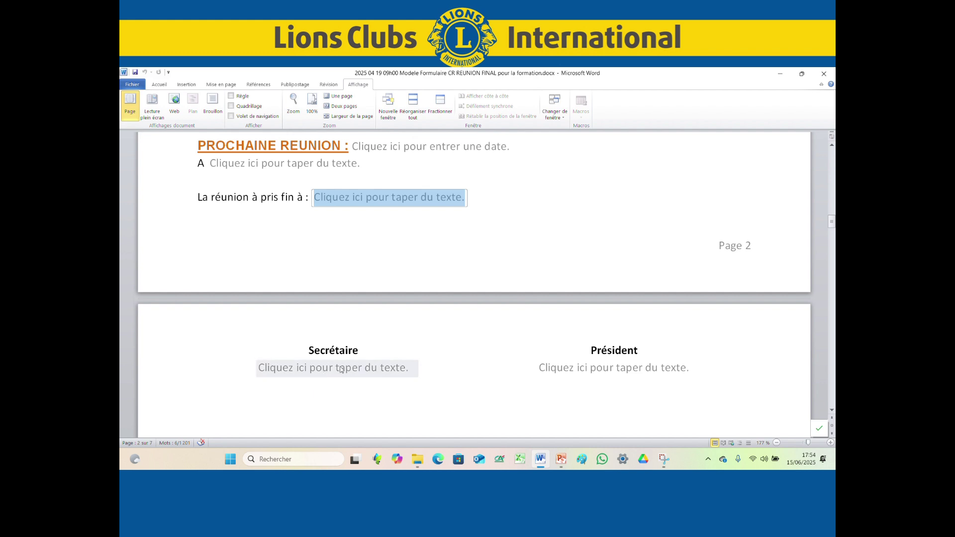
scroll(480, 411, "down", 3)
scroll(478, 405, "down", 4)
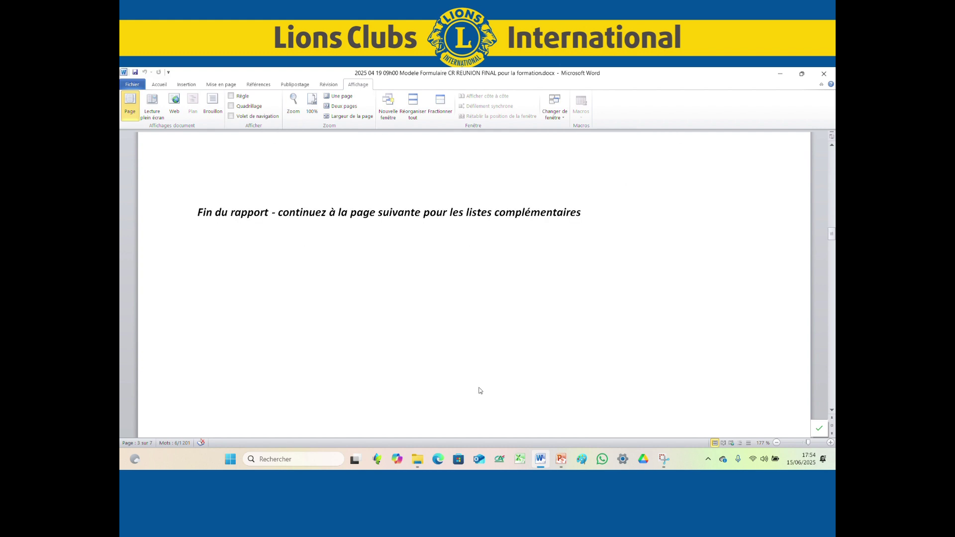
scroll(485, 384, "down", 3)
scroll(494, 367, "down", 3)
scroll(495, 365, "down", 3)
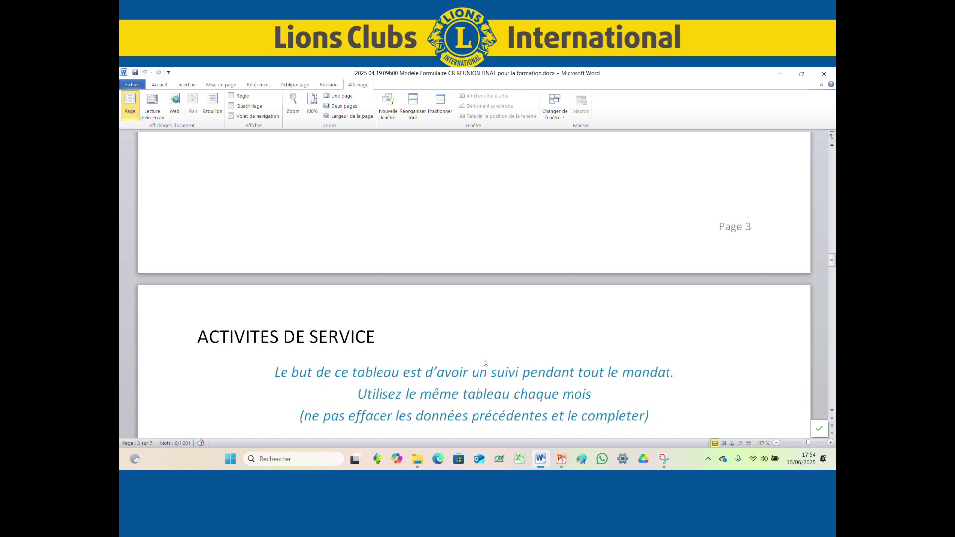
scroll(489, 364, "down", 2)
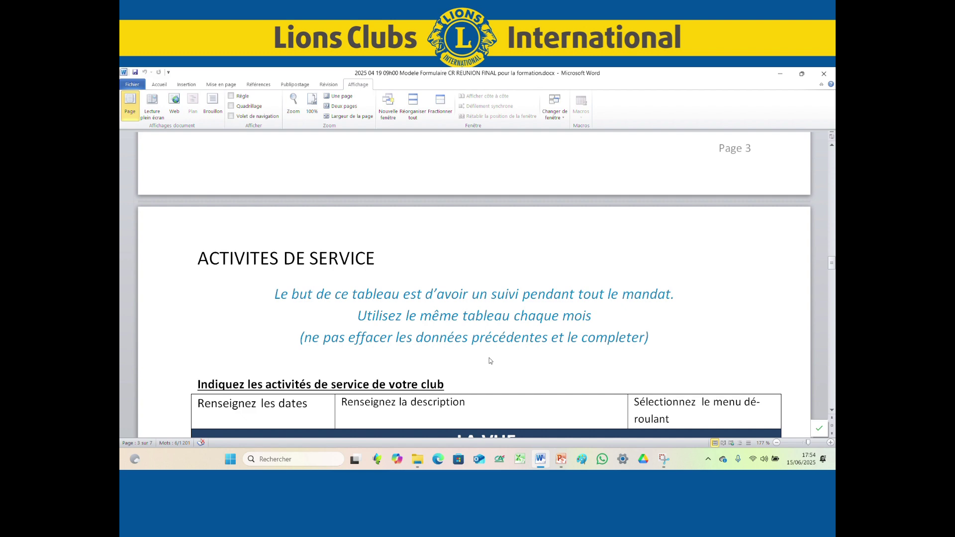
scroll(497, 360, "down", 1)
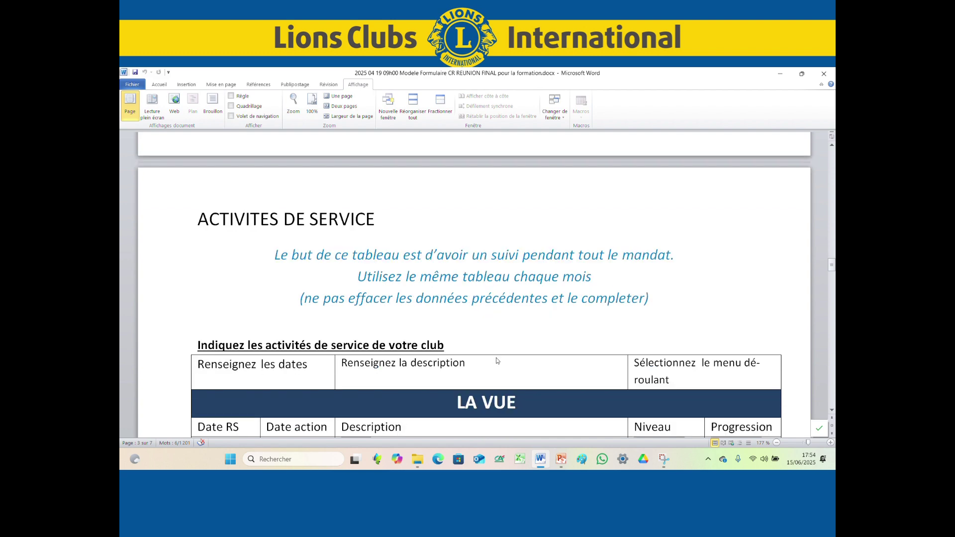
Check the Niveau and Progression choices in the first row of the LA VUE table under ACTIVITES DE SERVICE
scroll(500, 359, "down", 1)
scroll(392, 409, "down", 1)
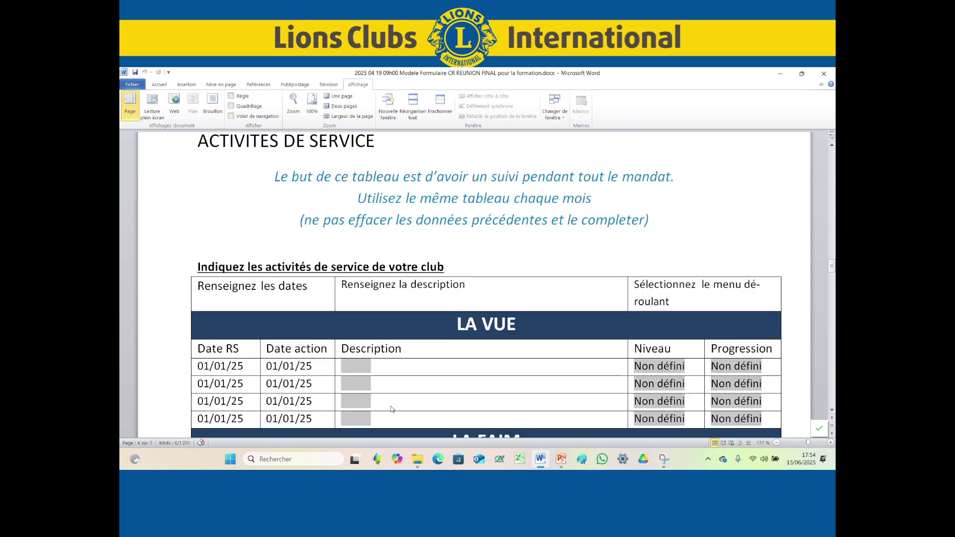
scroll(442, 364, "down", 1)
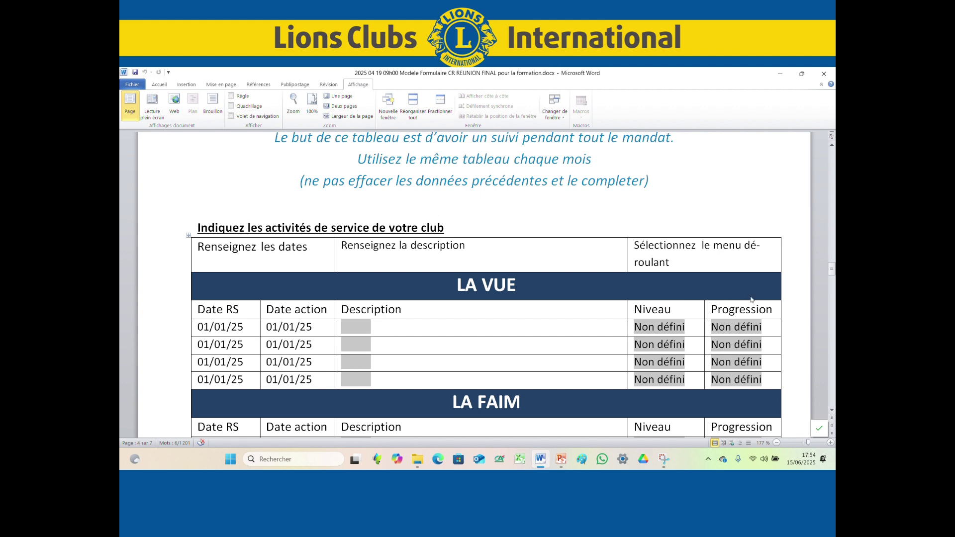
left_click(690, 330)
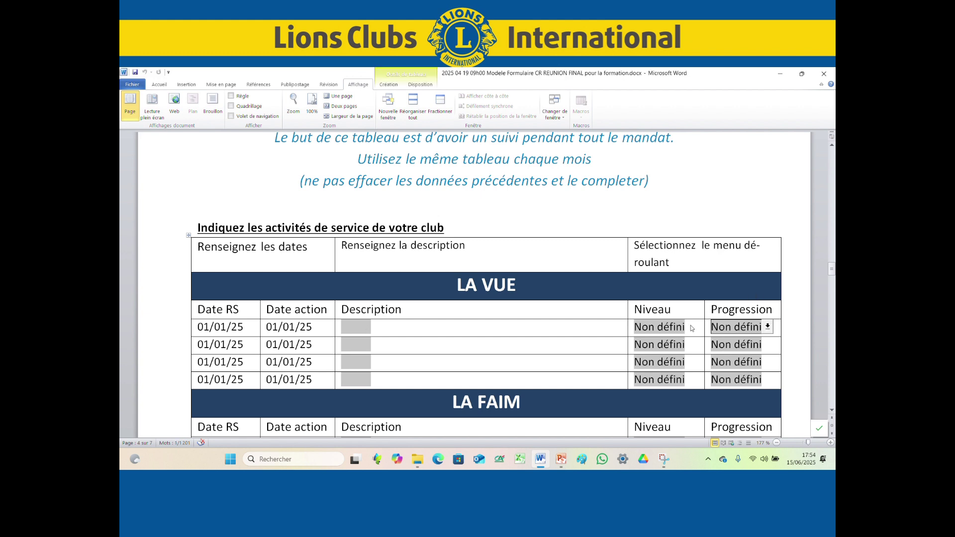
left_click(670, 328)
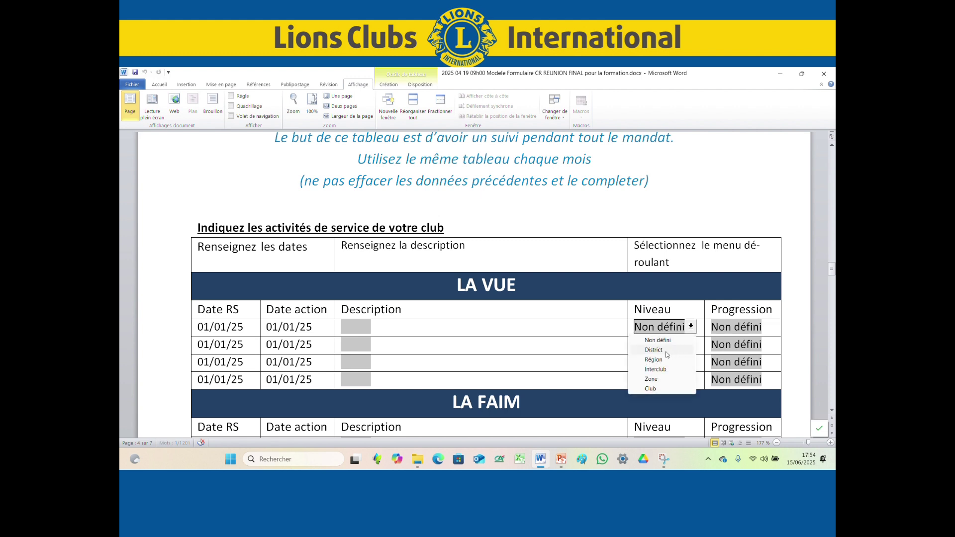
left_click(759, 330)
left_click(768, 327)
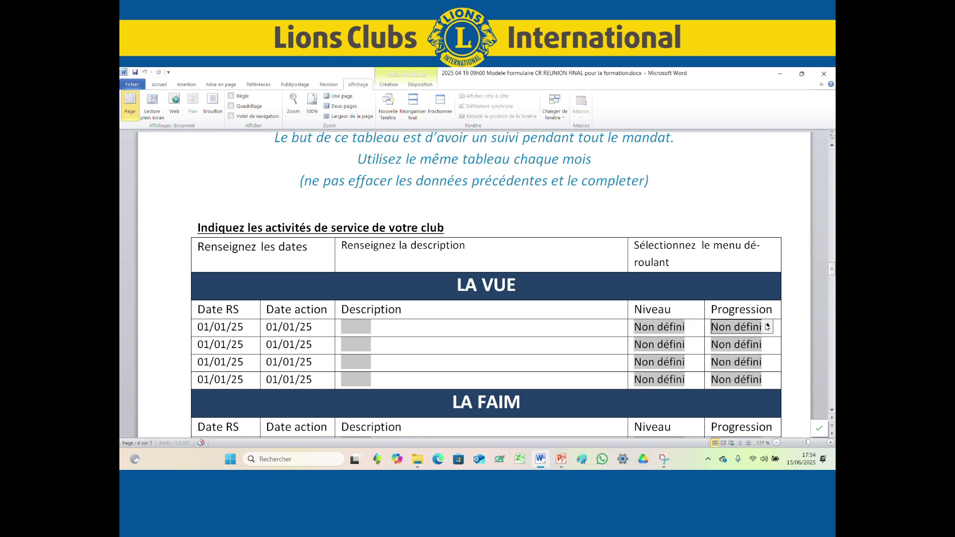
left_click(767, 327)
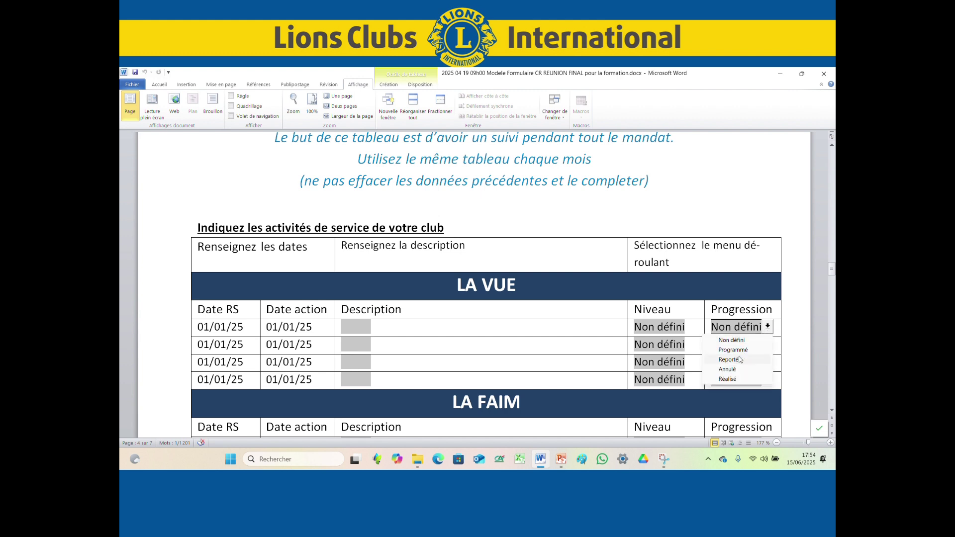
left_click(586, 332)
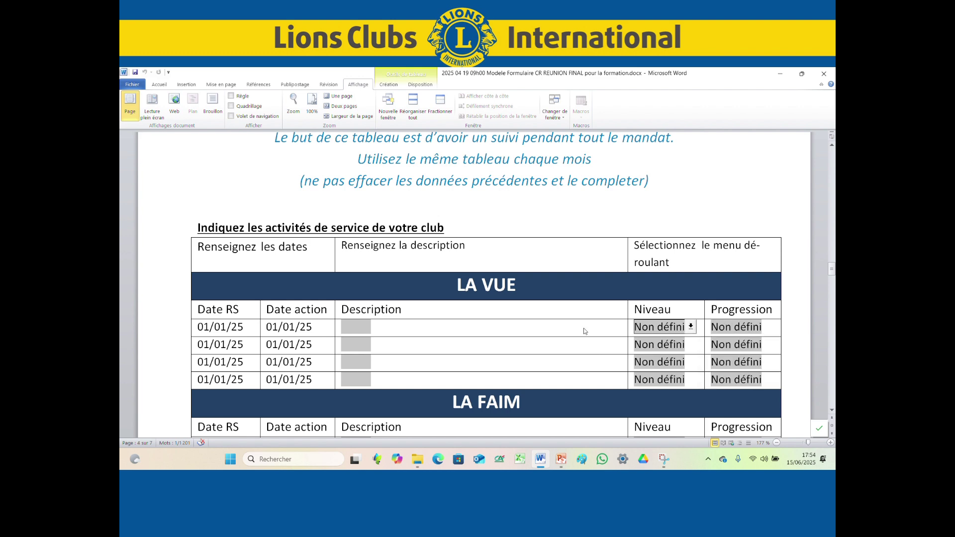
Examine the service activity tables from LA FAIM and L'ENVIRONNEMENT through AUTRES CAUSES HUMANITAIRES to Collecte De Fonds
scroll(583, 337, "down", 2)
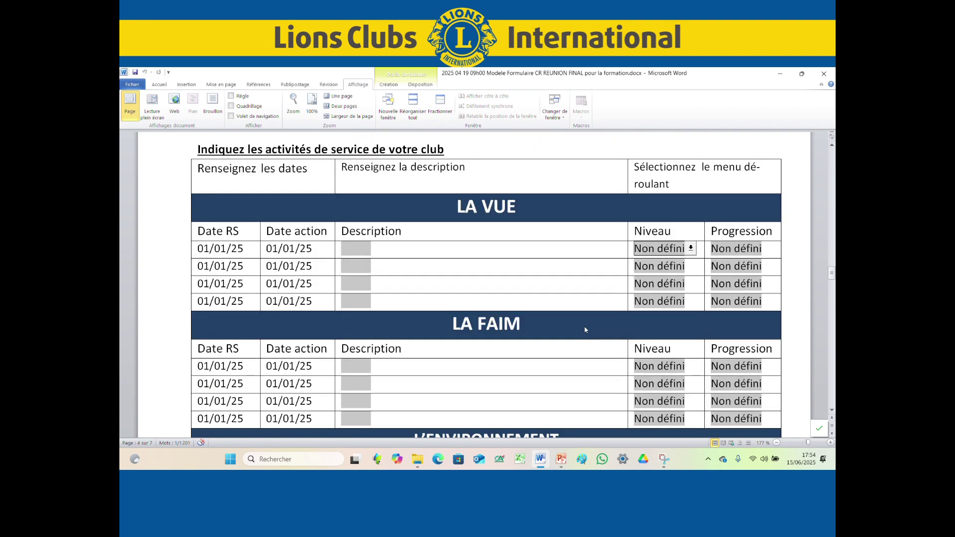
scroll(556, 346, "down", 1)
scroll(554, 345, "down", 5)
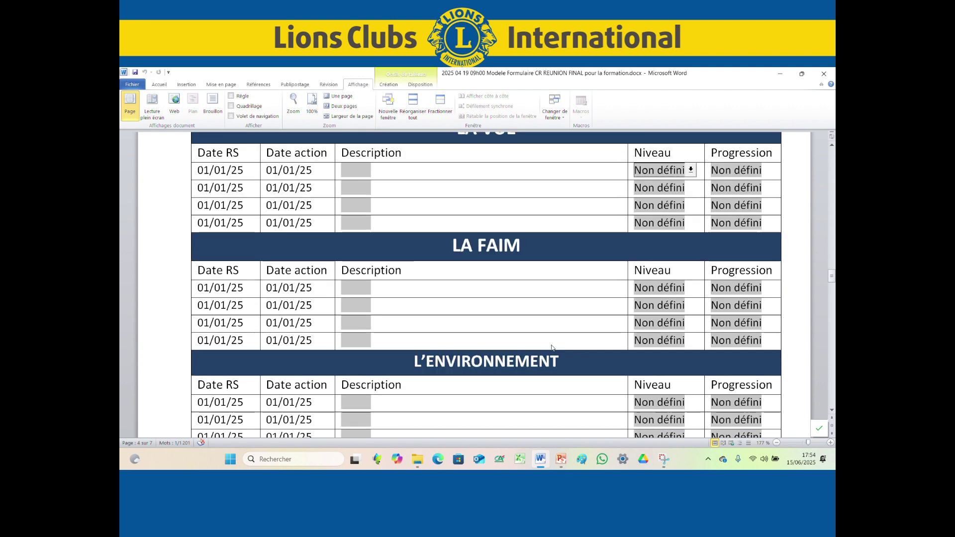
scroll(554, 348, "down", 5)
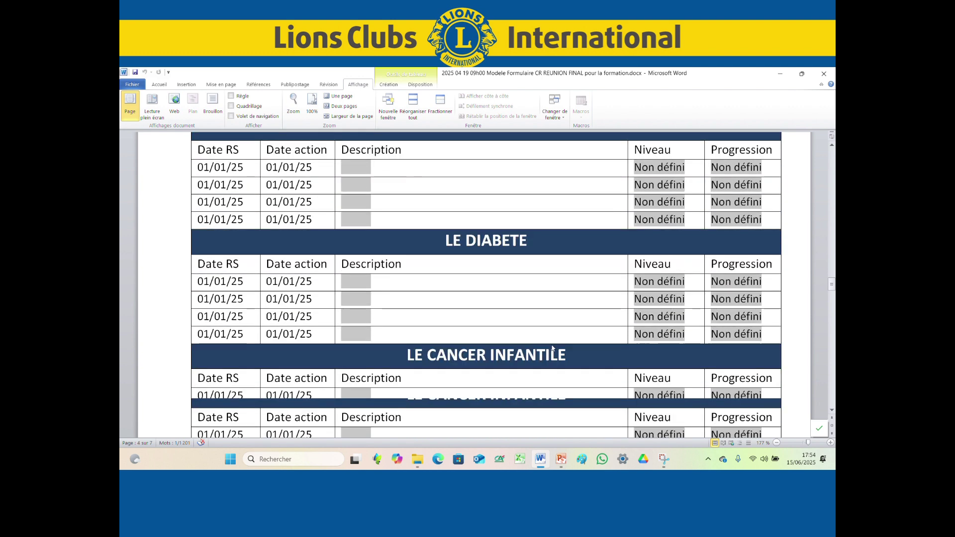
scroll(556, 345, "down", 7)
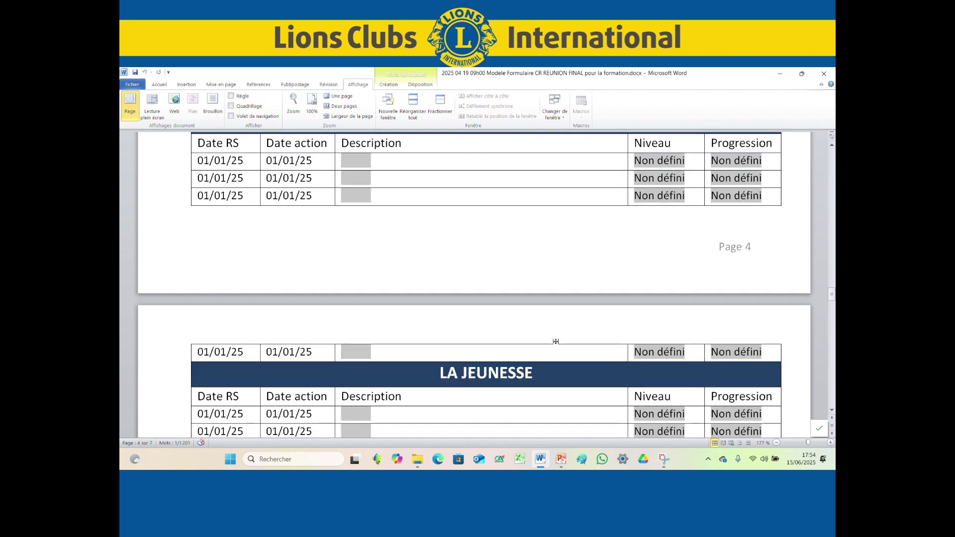
scroll(556, 345, "down", 4)
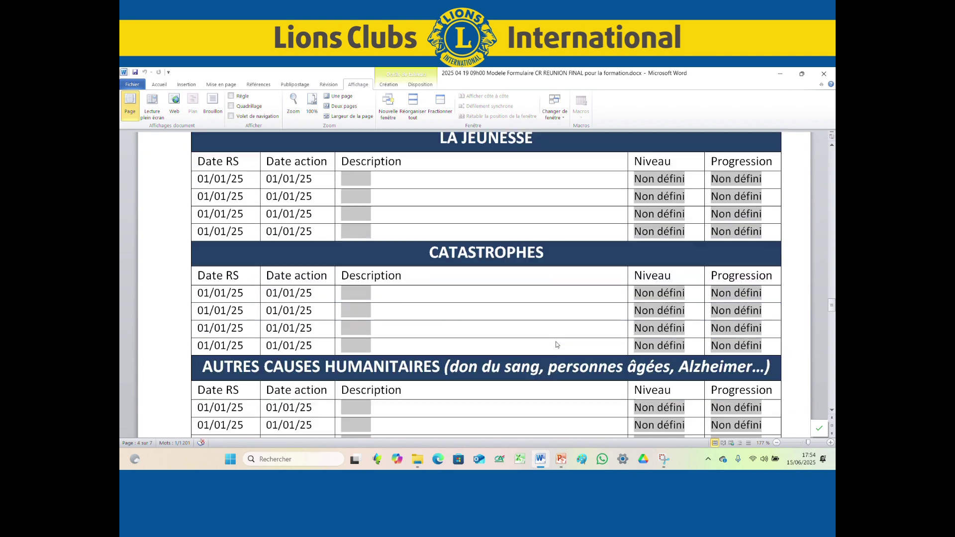
scroll(558, 343, "down", 7)
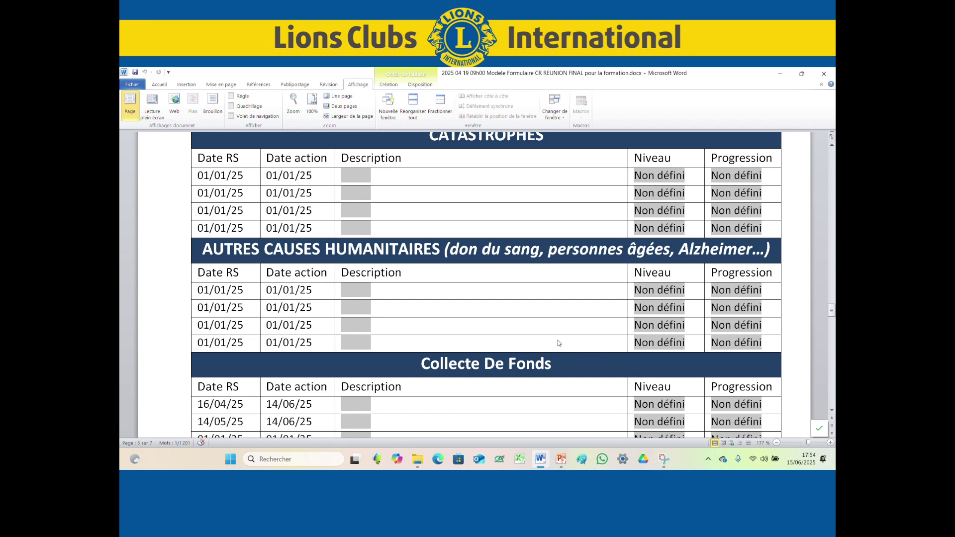
scroll(561, 341, "down", 1)
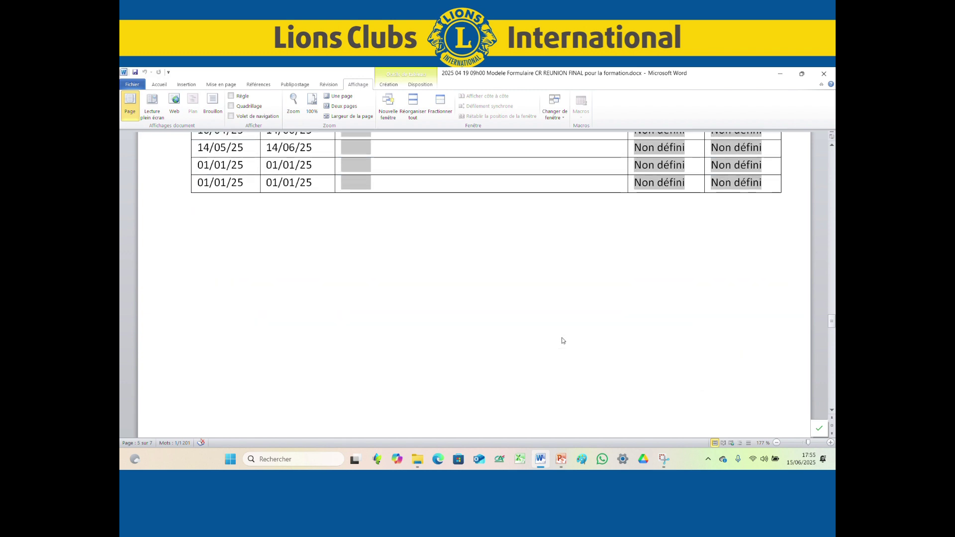
scroll(563, 340, "down", 1)
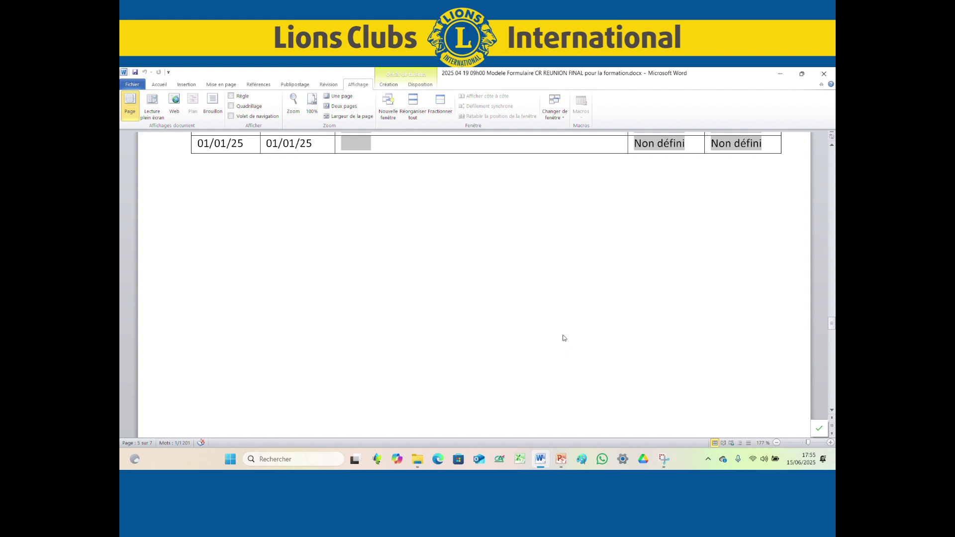
scroll(564, 334, "down", 1)
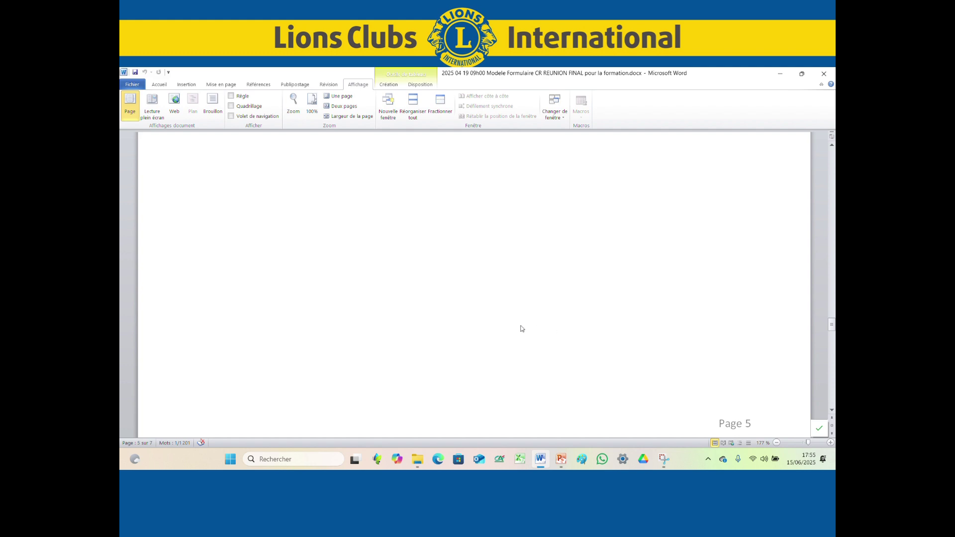
Select the first training detail field in the FORMATIONS table and check that row's Niveau and Etat choices
scroll(533, 294, "down", 3)
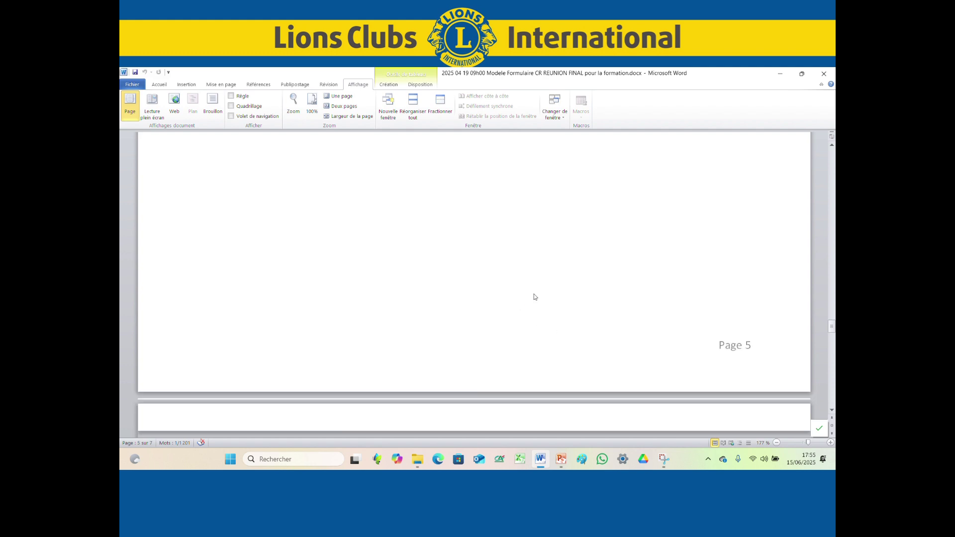
scroll(541, 293, "down", 5)
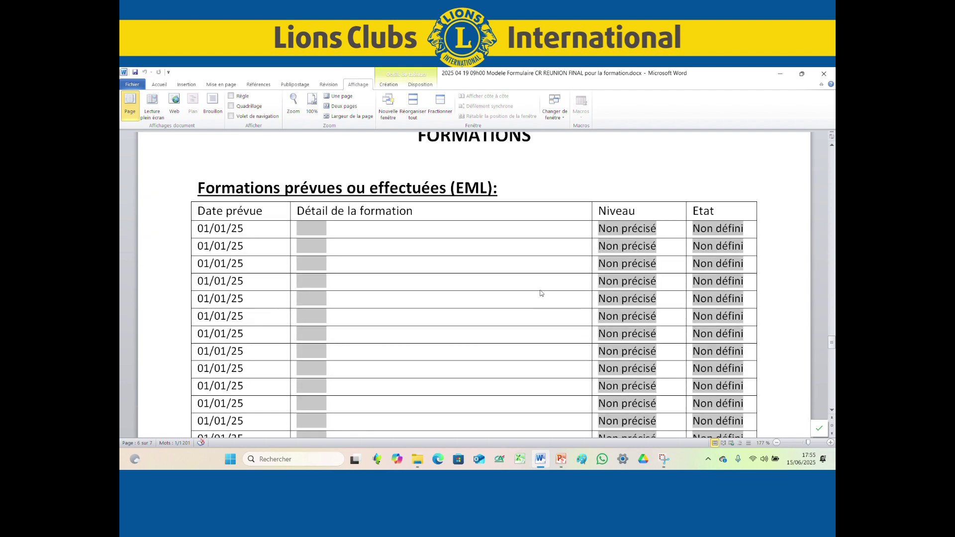
scroll(542, 293, "down", 1)
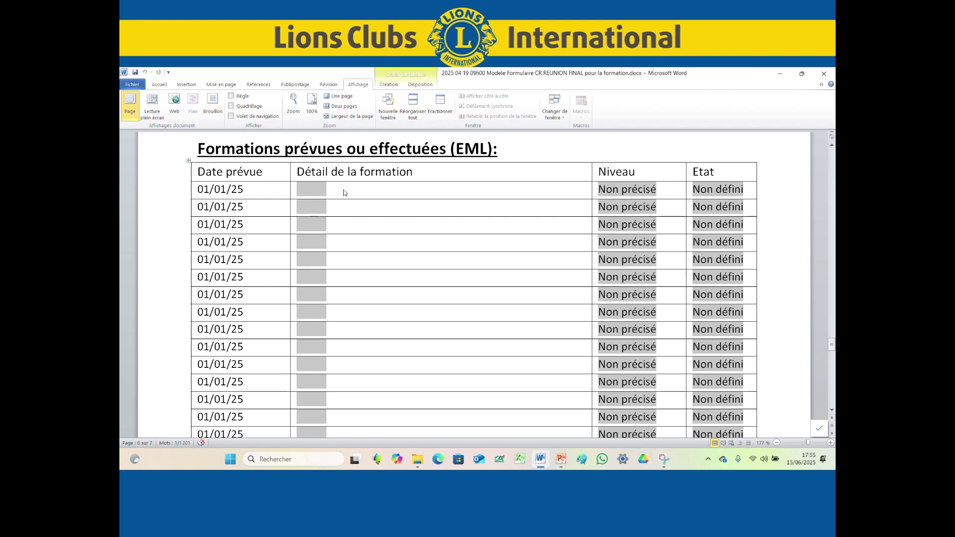
left_click(314, 190)
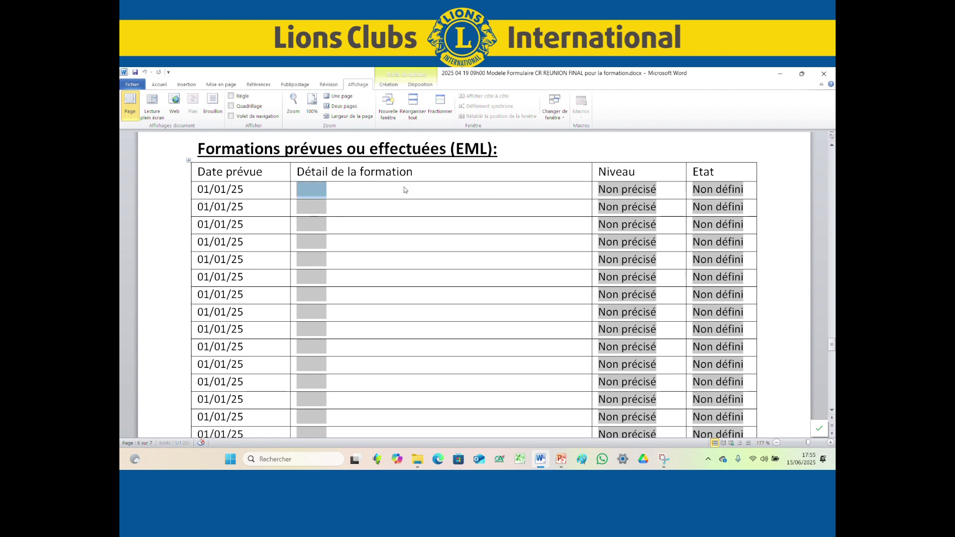
left_click(647, 192)
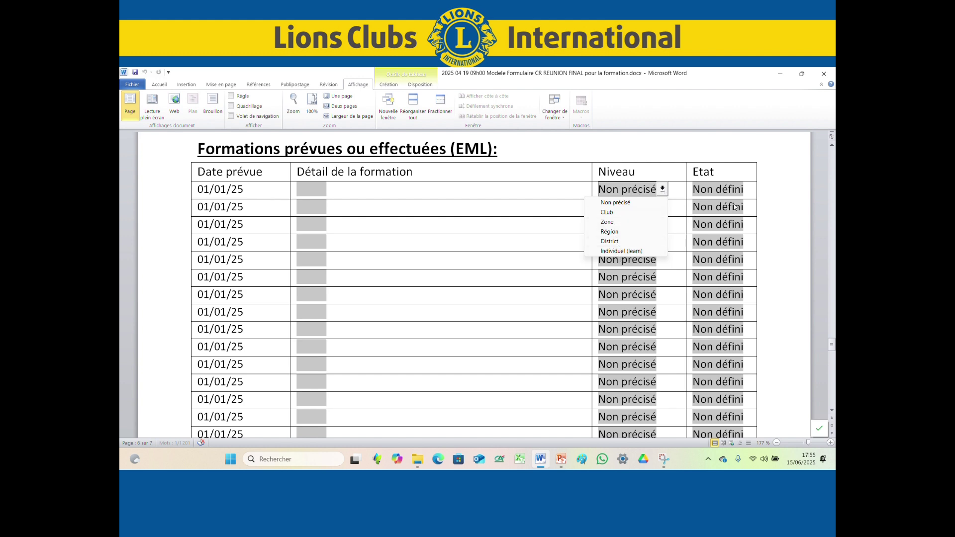
left_click(766, 190)
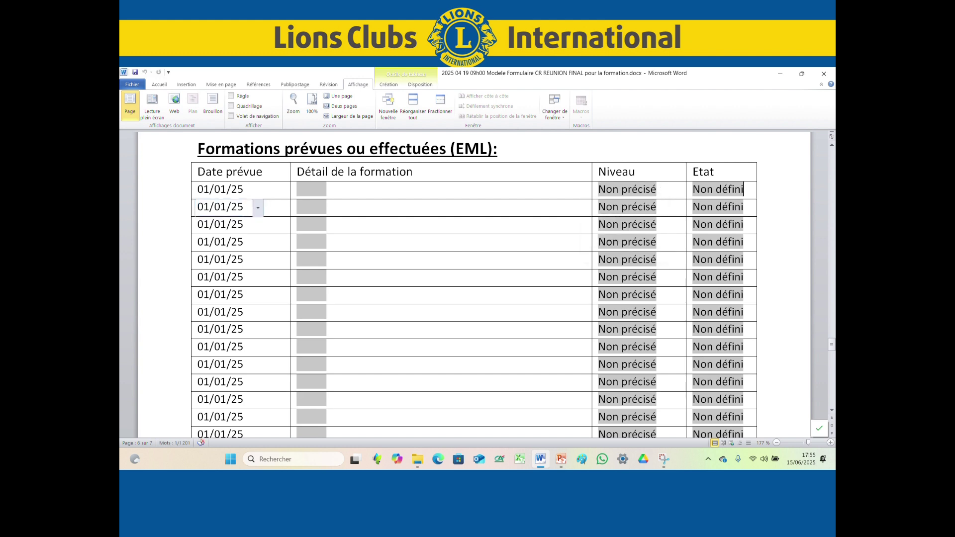
left_click(741, 192)
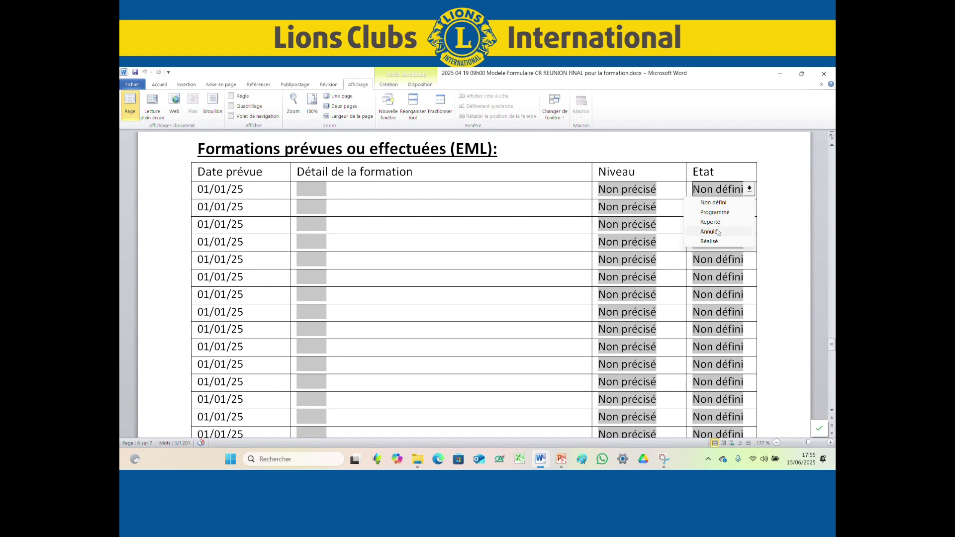
left_click(486, 284)
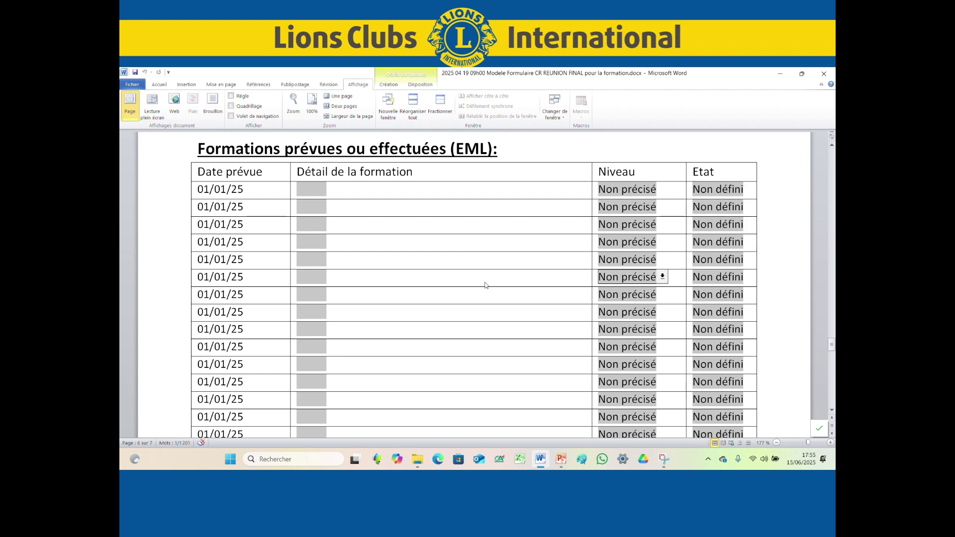
Select the first Date prévue field of the FORMATIONS table and examine the remaining rows to the table's end
scroll(486, 284, "down", 3)
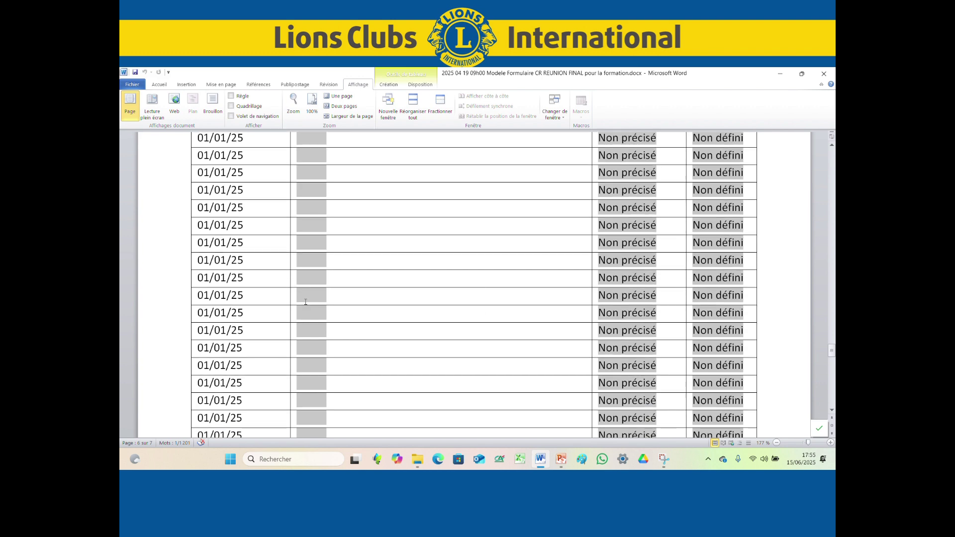
scroll(149, 211, "up", 3)
left_click(212, 229)
scroll(361, 304, "down", 6)
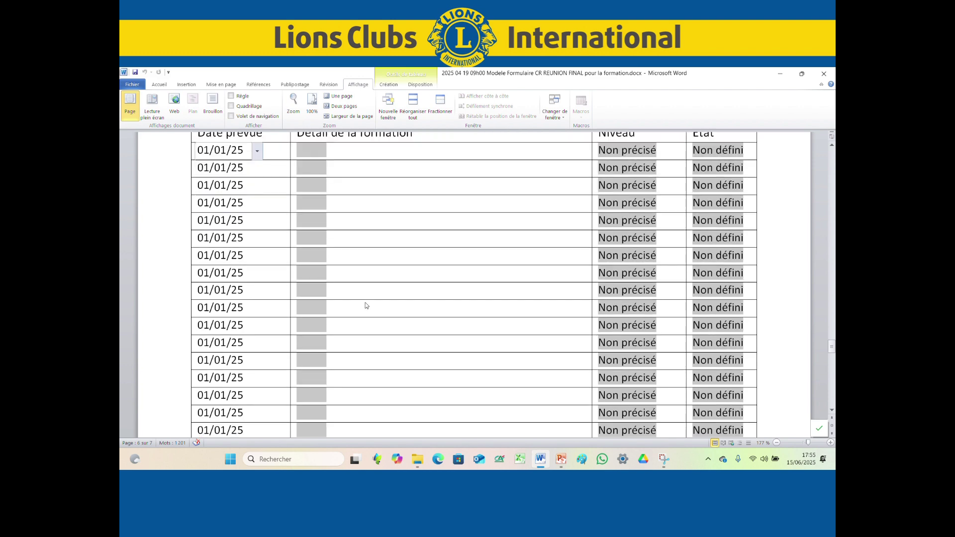
scroll(424, 311, "down", 8)
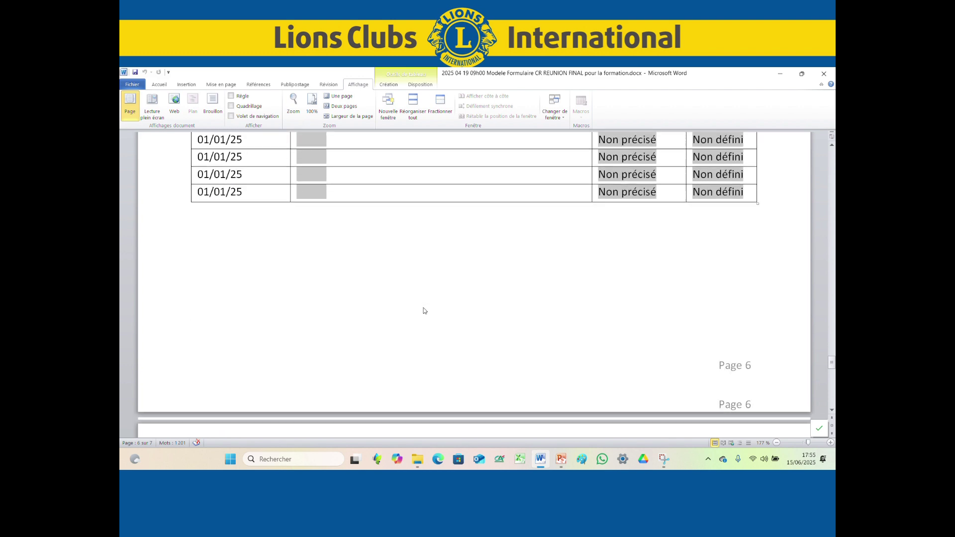
Check the CATEGORIE AFFILIATION and PRESENCE choices in the first row of the LISTE DE PRESENCE and examine the rows below
scroll(425, 311, "down", 2)
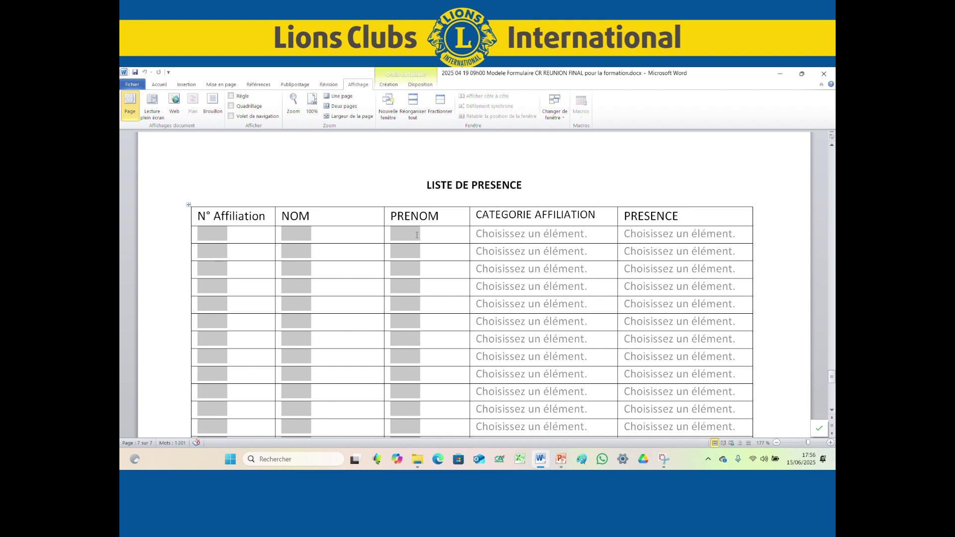
left_click(542, 234)
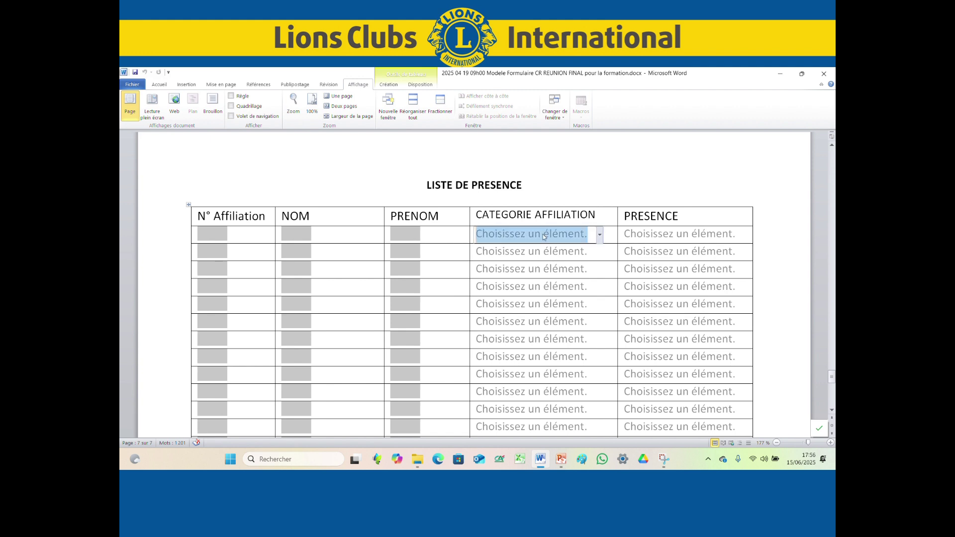
left_click(601, 236)
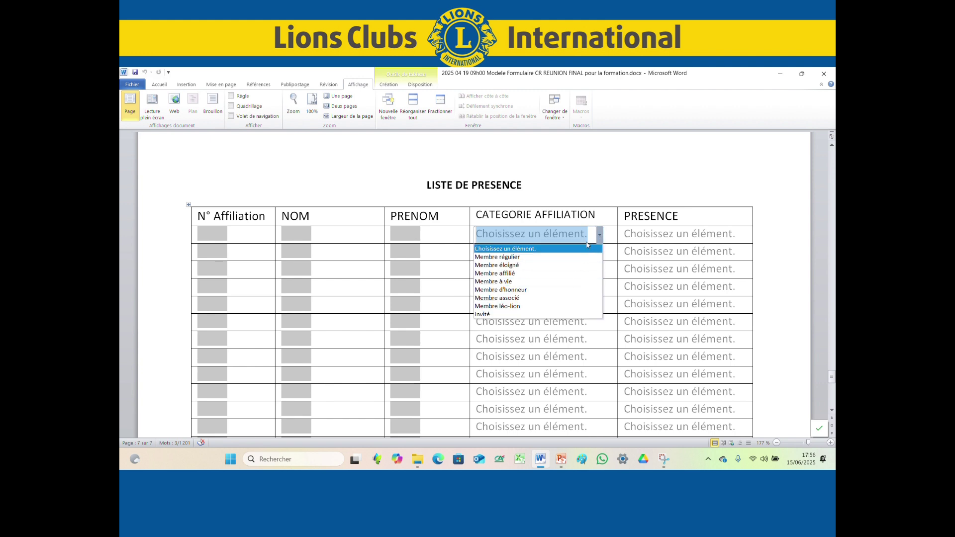
left_click(601, 234)
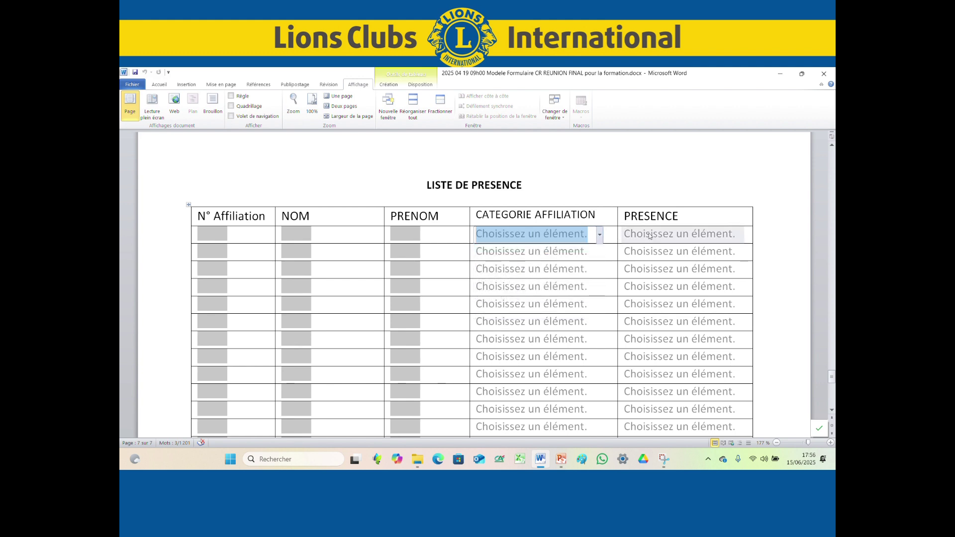
left_click(745, 238)
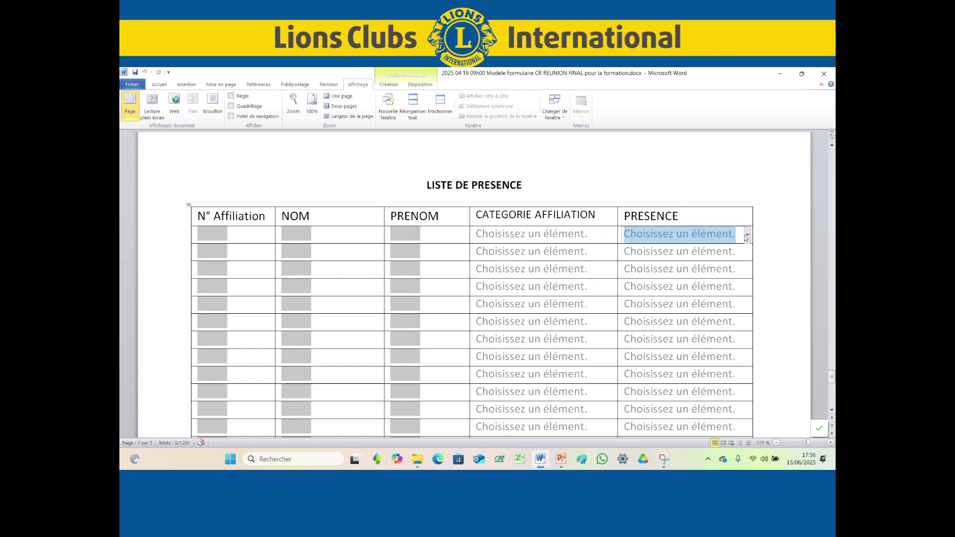
left_click(747, 237)
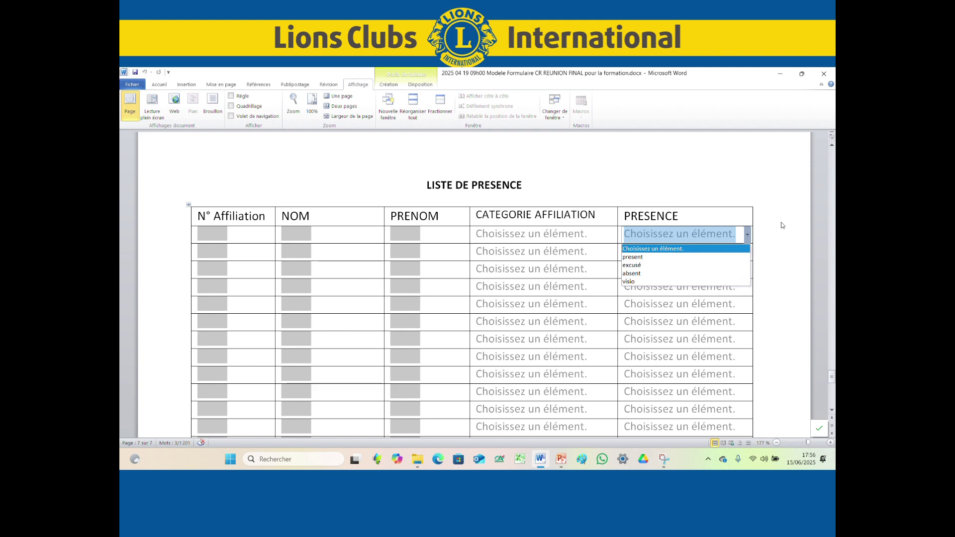
key("Escape")
scroll(473, 333, "down", 1)
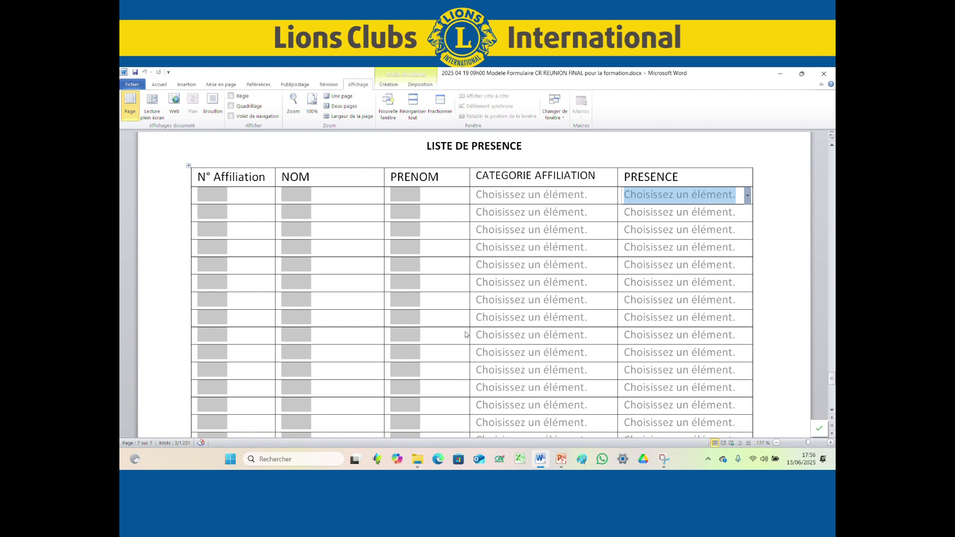
scroll(463, 335, "down", 1)
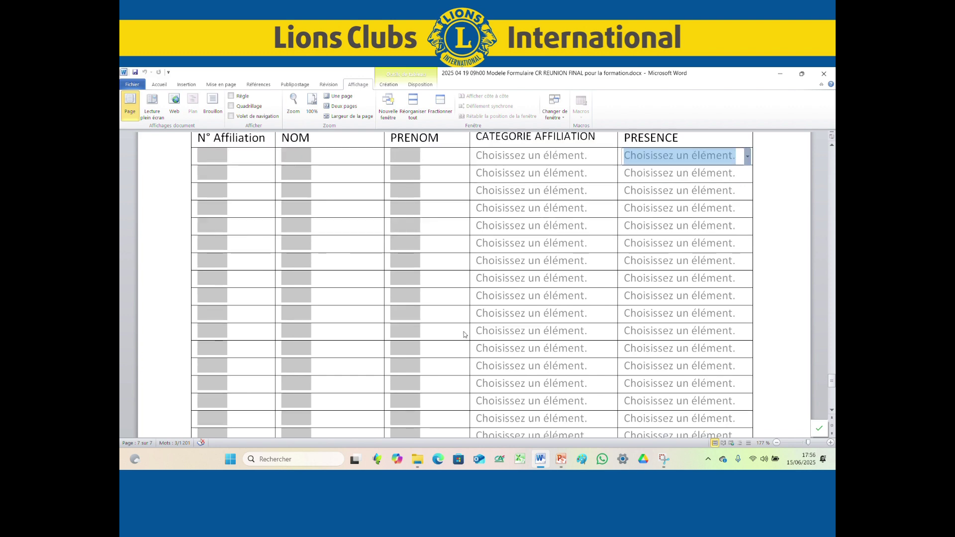
Examine the remaining rows of the LISTE DE PRESENCE table through to the end of page 7
scroll(471, 332, "down", 5)
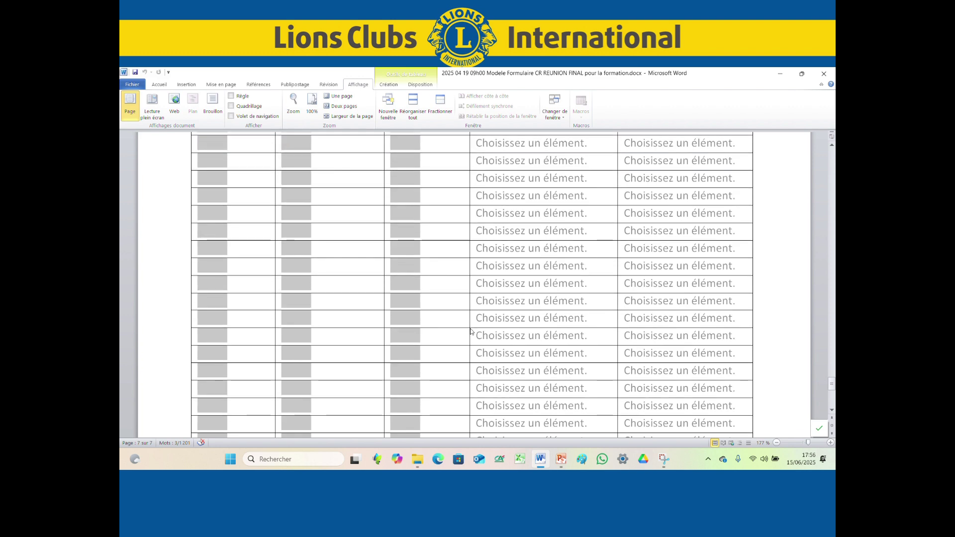
scroll(473, 327, "down", 2)
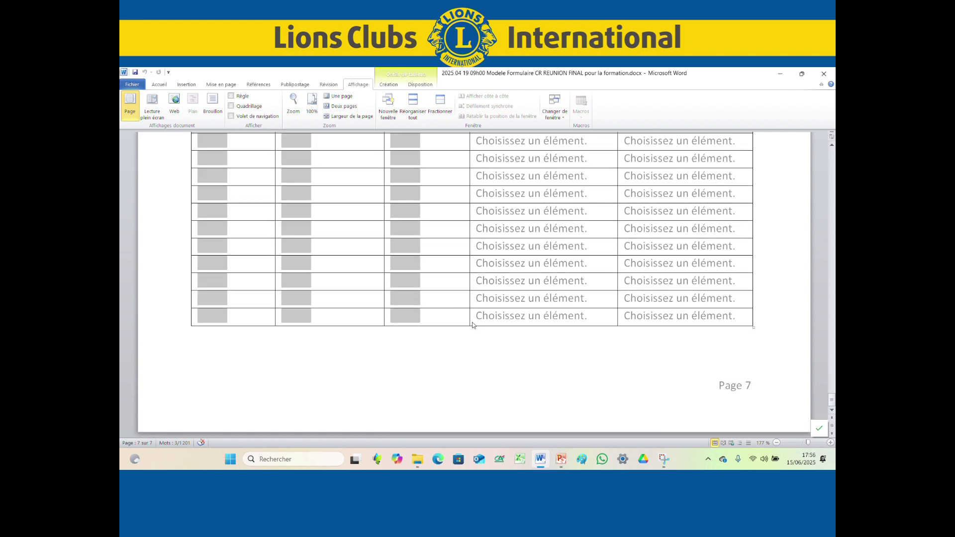
scroll(455, 351, "up", 1)
scroll(453, 355, "up", 1)
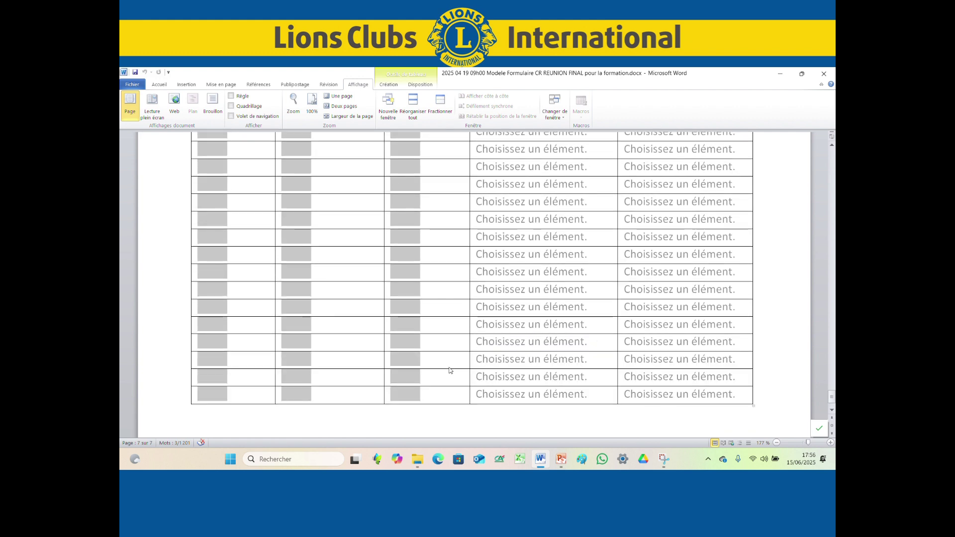
scroll(444, 393, "down", 1)
scroll(445, 396, "up", 1)
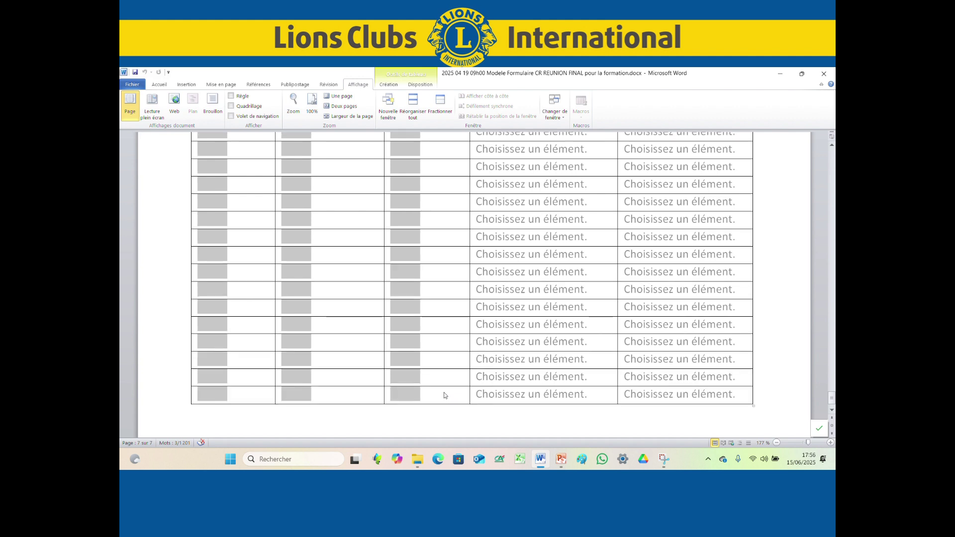
Review the template backwards from the attendance list to the Compte-Rendu de la Réunion Statutaire title and Participants table on page 1
scroll(445, 395, "up", 10)
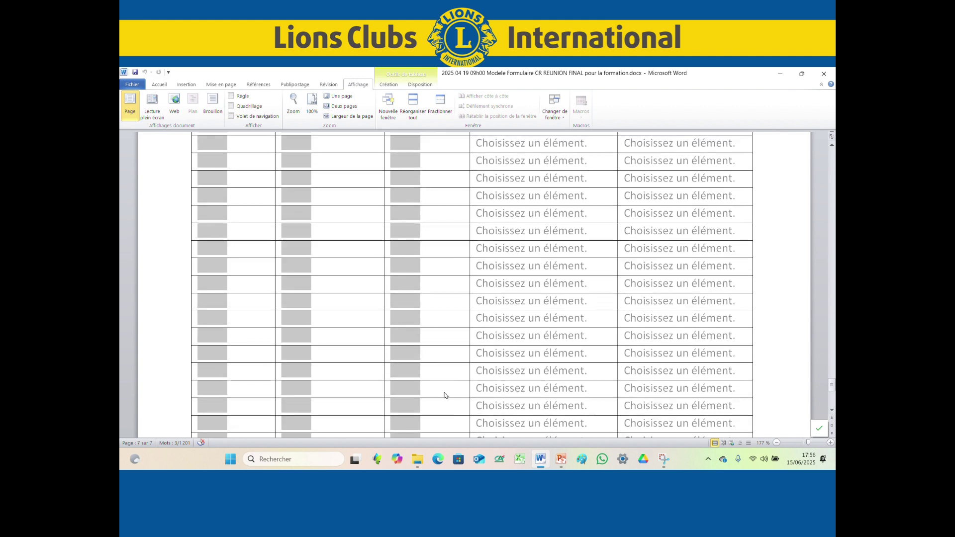
scroll(444, 395, "up", 10)
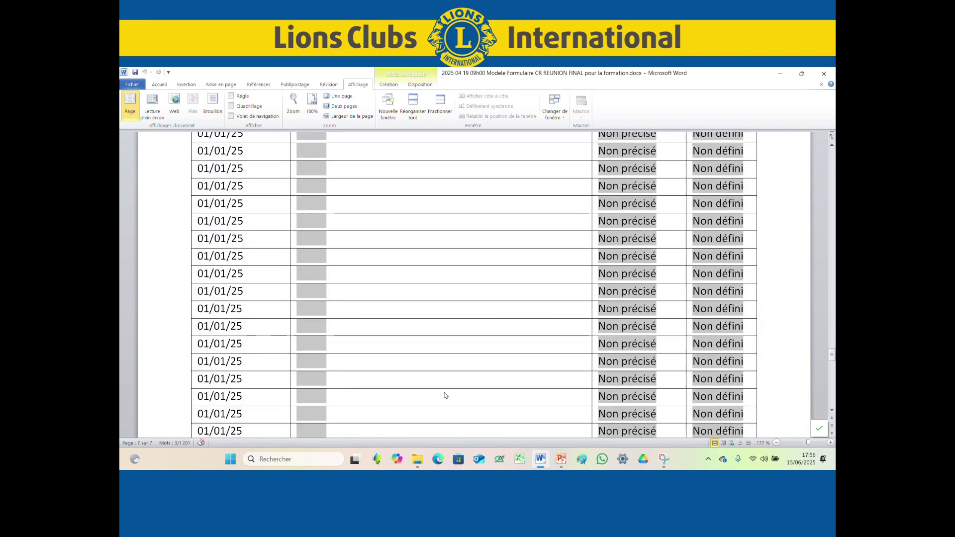
scroll(445, 393, "up", 12)
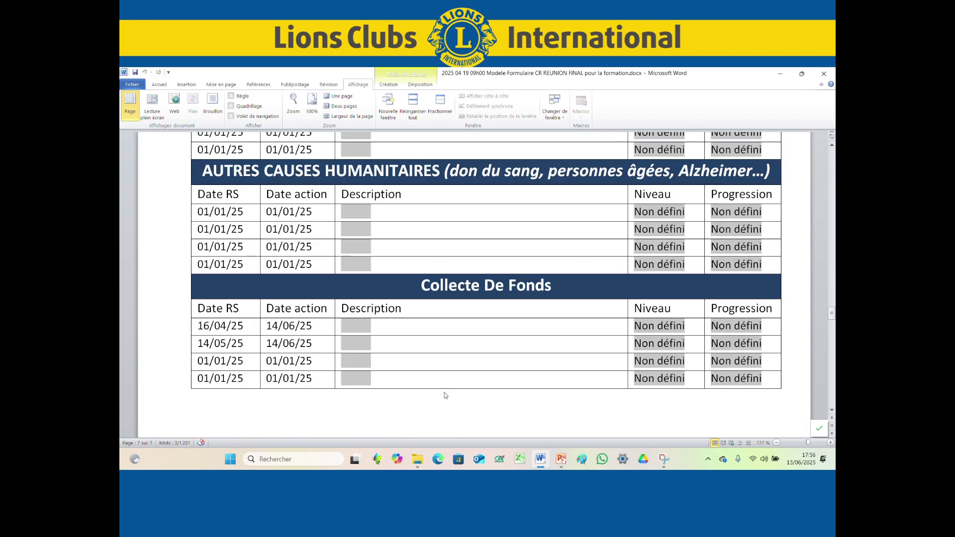
scroll(445, 393, "up", 12)
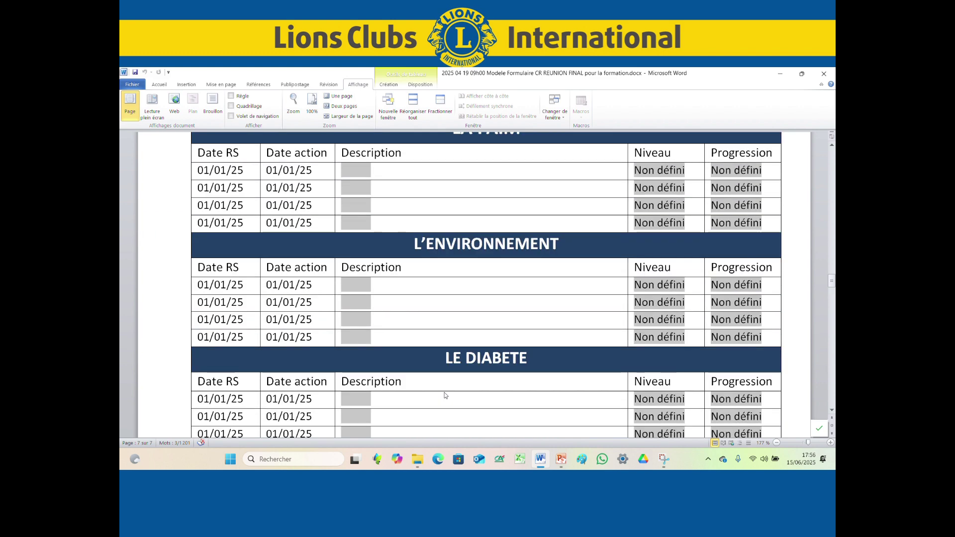
scroll(445, 395, "up", 10)
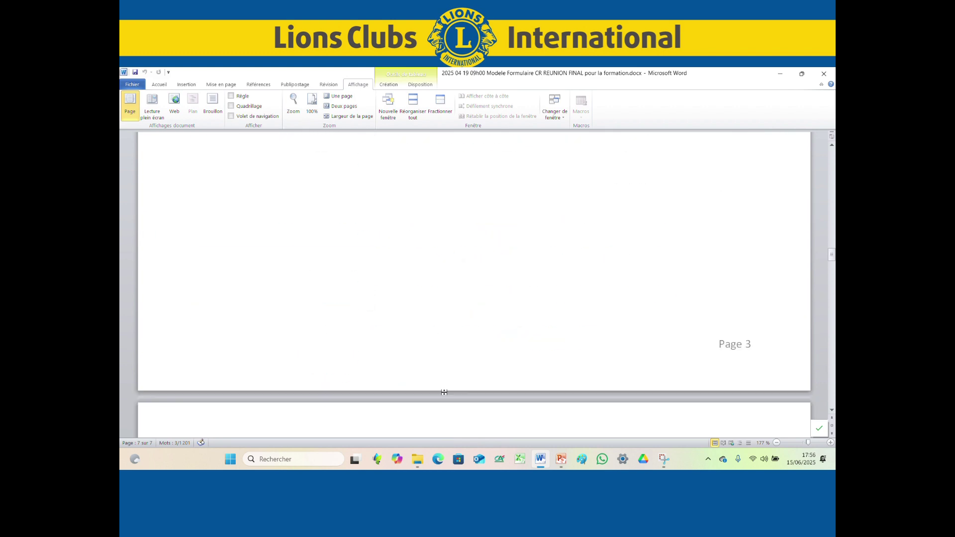
scroll(444, 395, "up", 12)
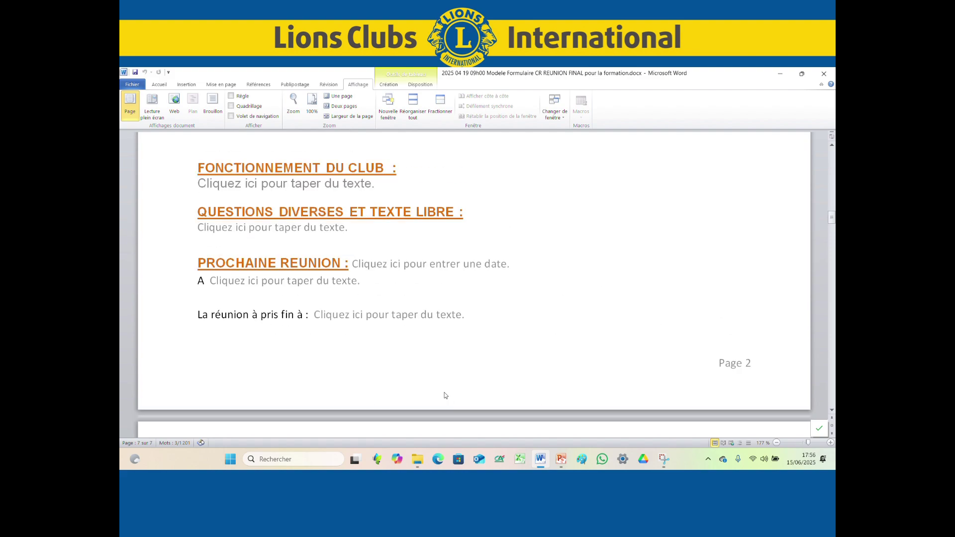
scroll(446, 395, "up", 12)
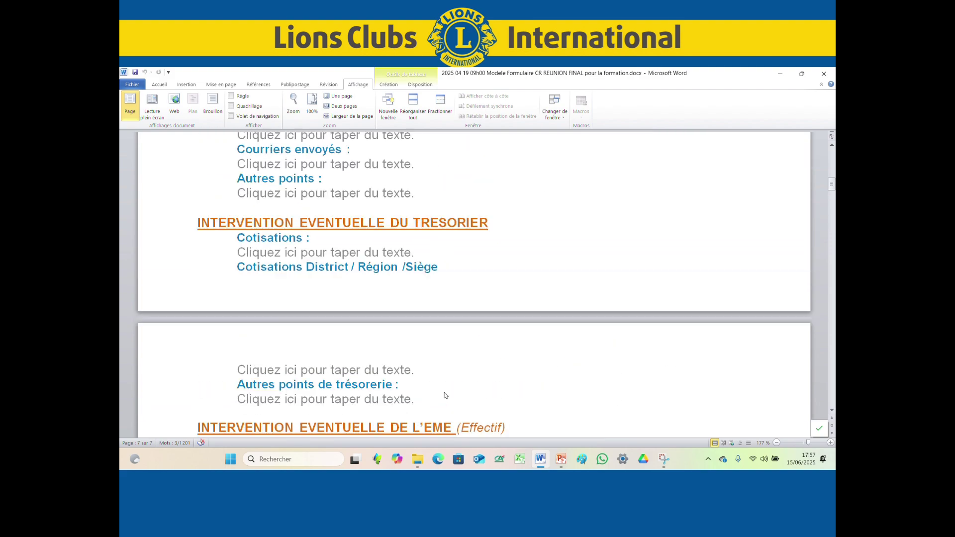
scroll(445, 396, "up", 6)
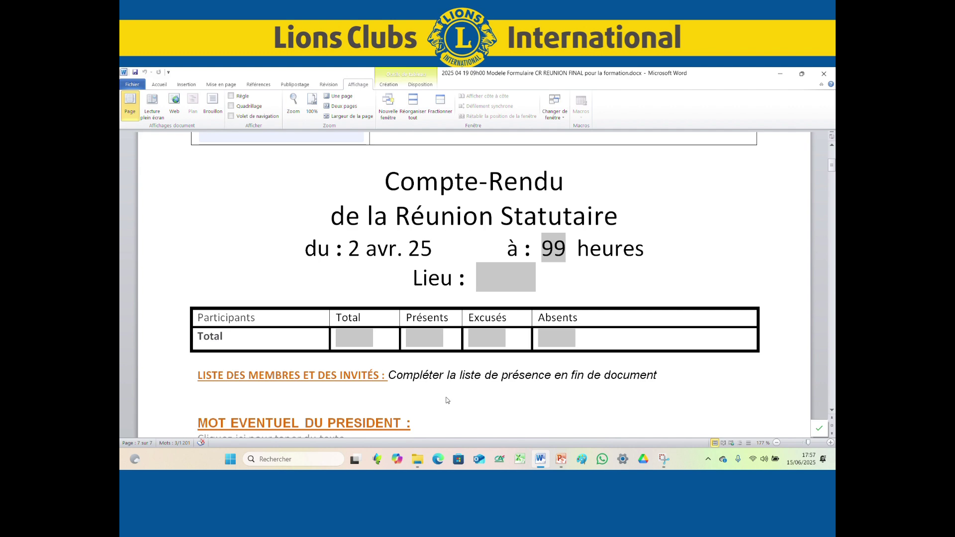
scroll(428, 398, "down", 2)
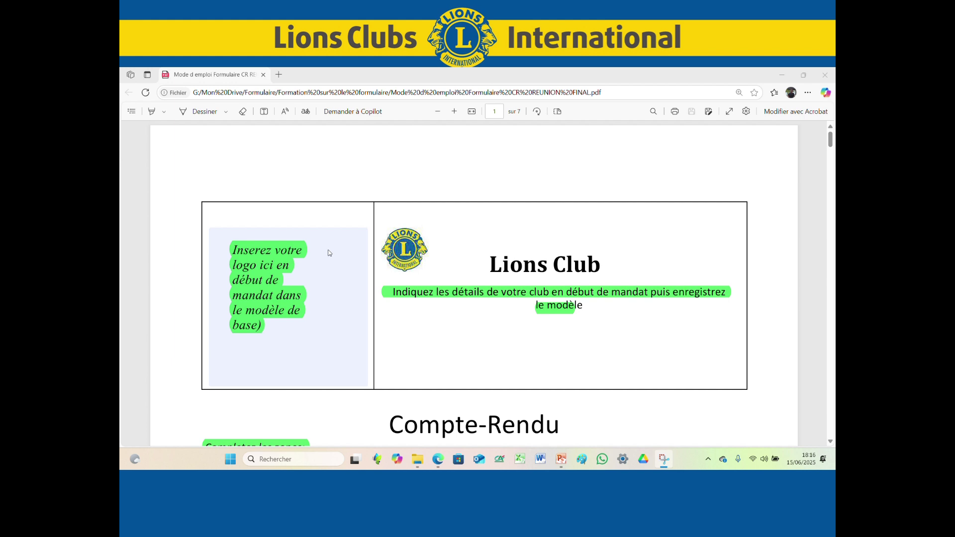
In the Mode d'emploi PDF in Edge, read the highlighted notes on the logo, club details, date, time and participants
scroll(329, 253, "down", 1)
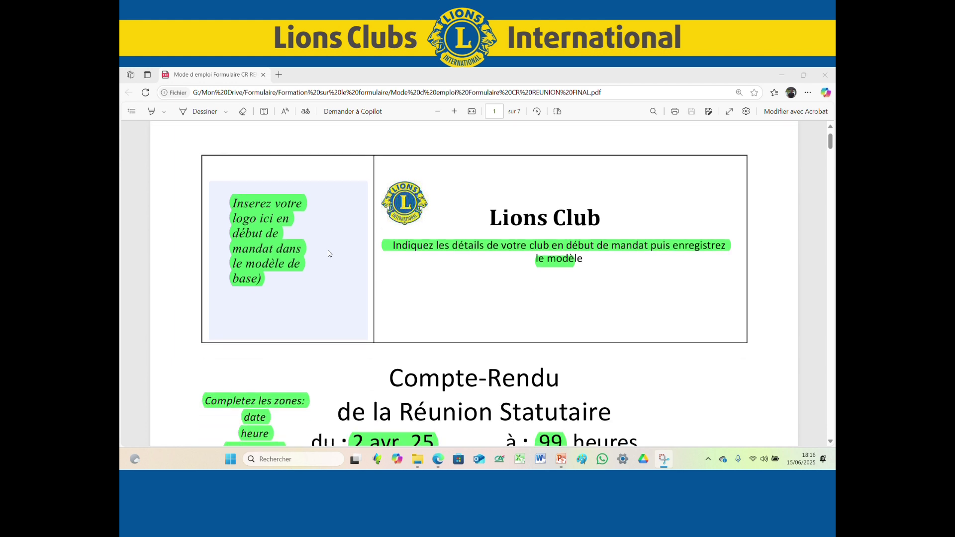
scroll(329, 254, "down", 1)
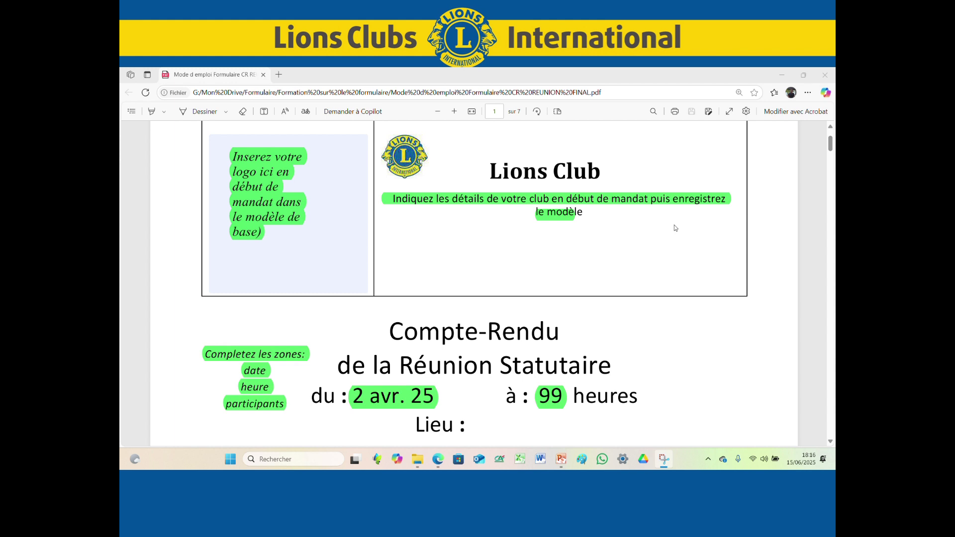
scroll(675, 227, "down", 1)
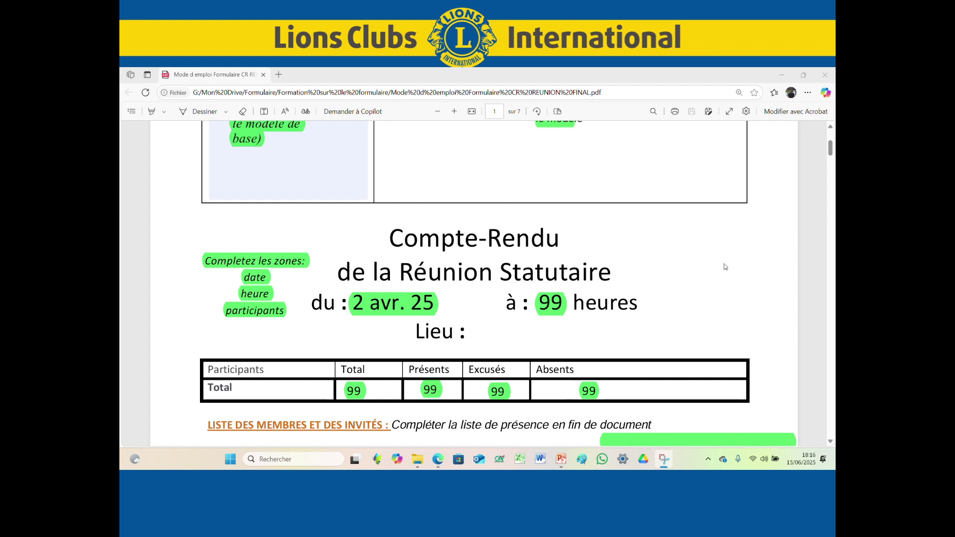
scroll(434, 312, "down", 3)
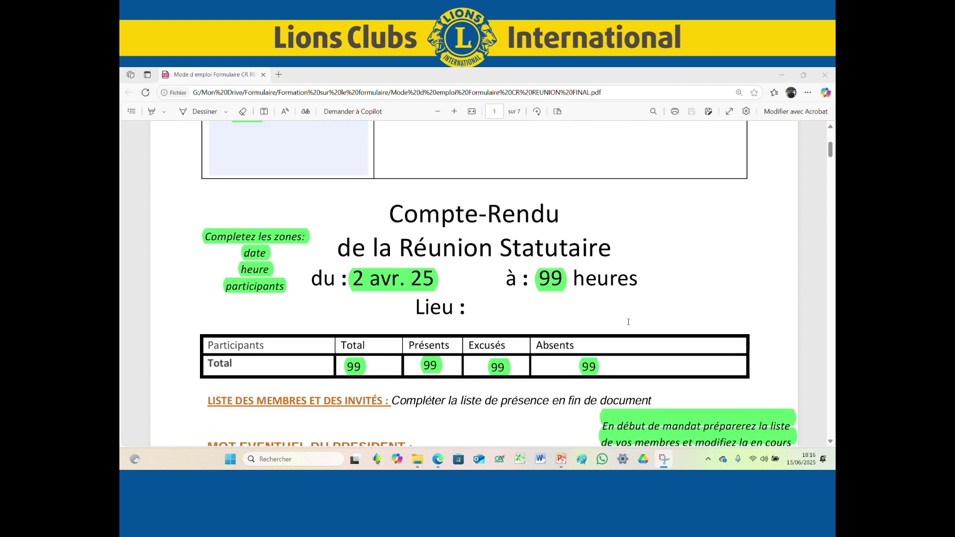
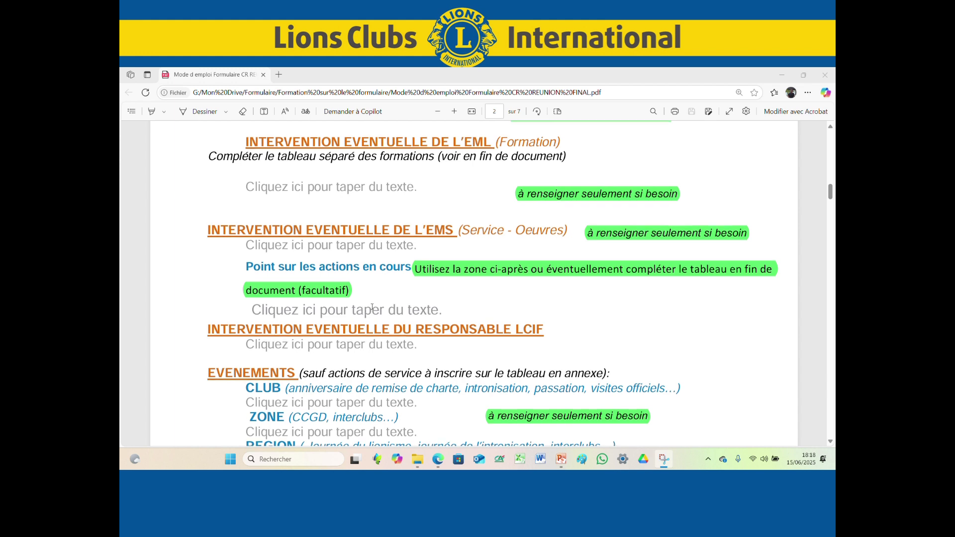
Read the guide's page 2 notes from INTERVENTION EVENTUELLE DE L'EMS through EVENEMENTS to the RESPONSABLE MARKETING section
scroll(368, 312, "down", 1)
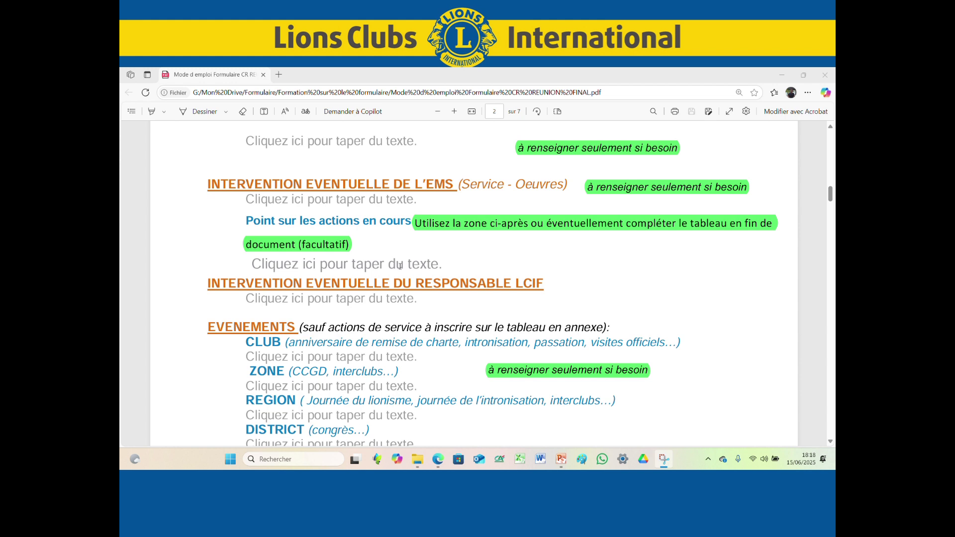
scroll(369, 303, "down", 1)
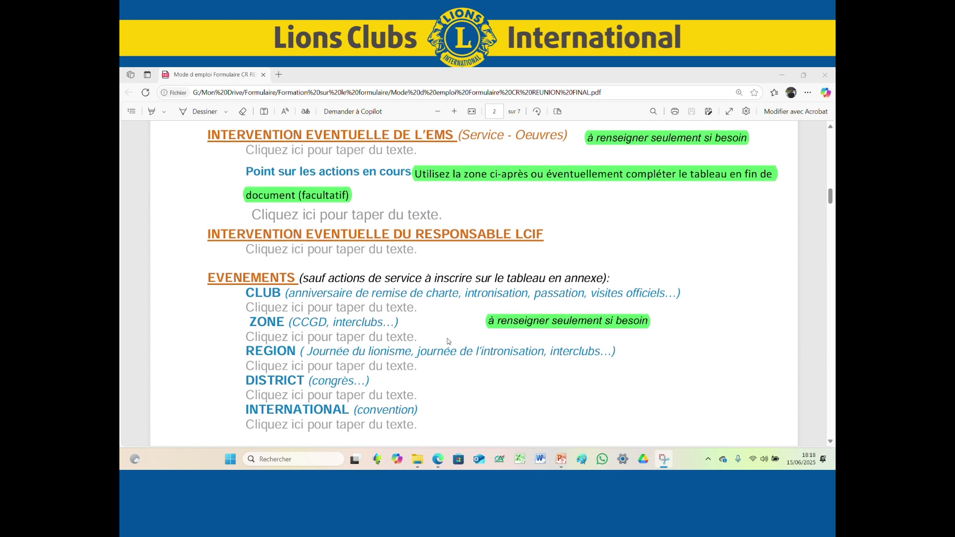
scroll(448, 333, "down", 2)
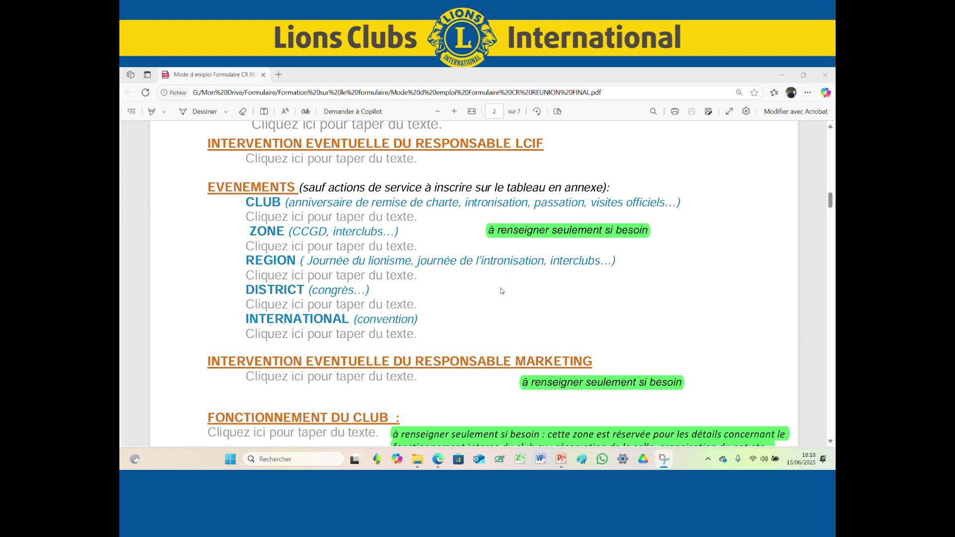
scroll(499, 285, "down", 1)
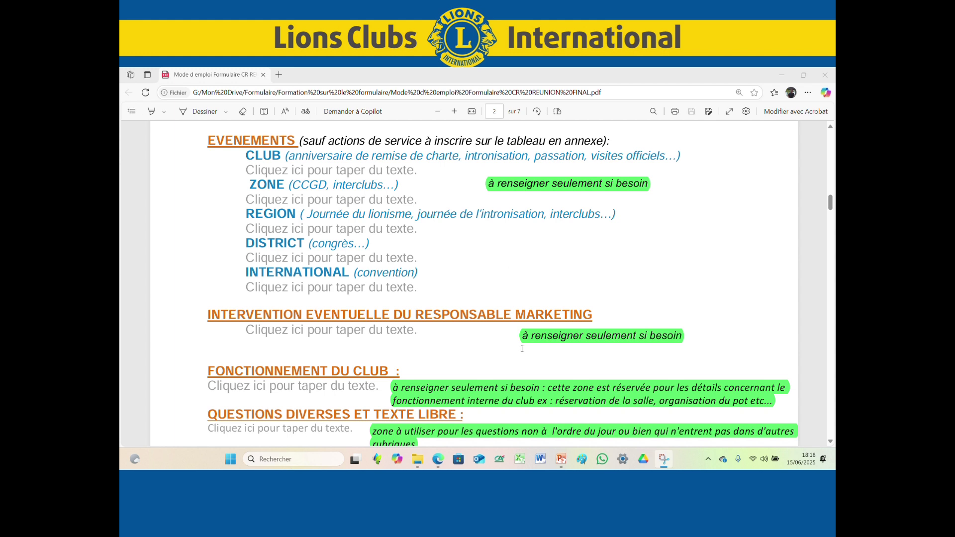
scroll(505, 342, "down", 1)
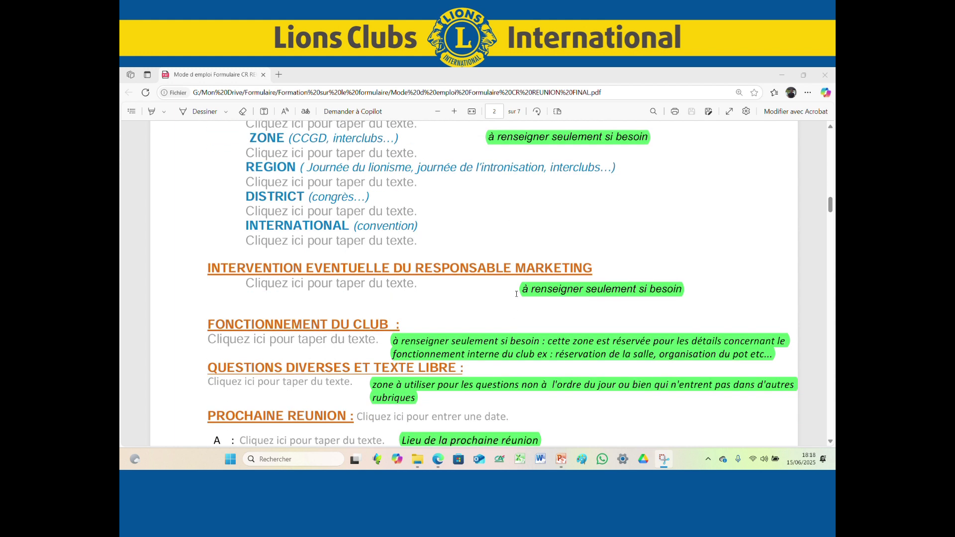
Read the guide's notes on FONCTIONNEMENT DU CLUB, QUESTIONS DIVERSES, PROCHAINE REUNION and the signatories through the end of page 3
scroll(694, 275, "down", 1)
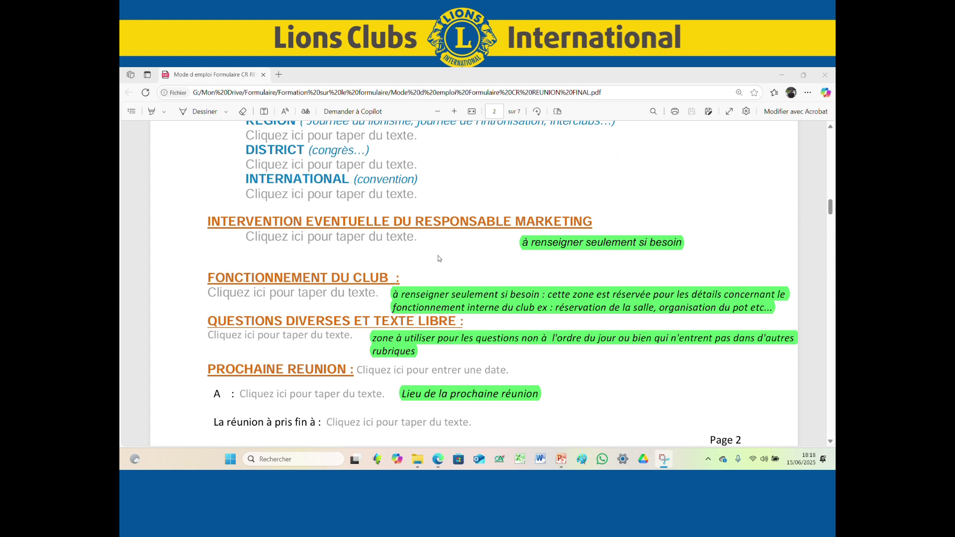
scroll(422, 315, "down", 1)
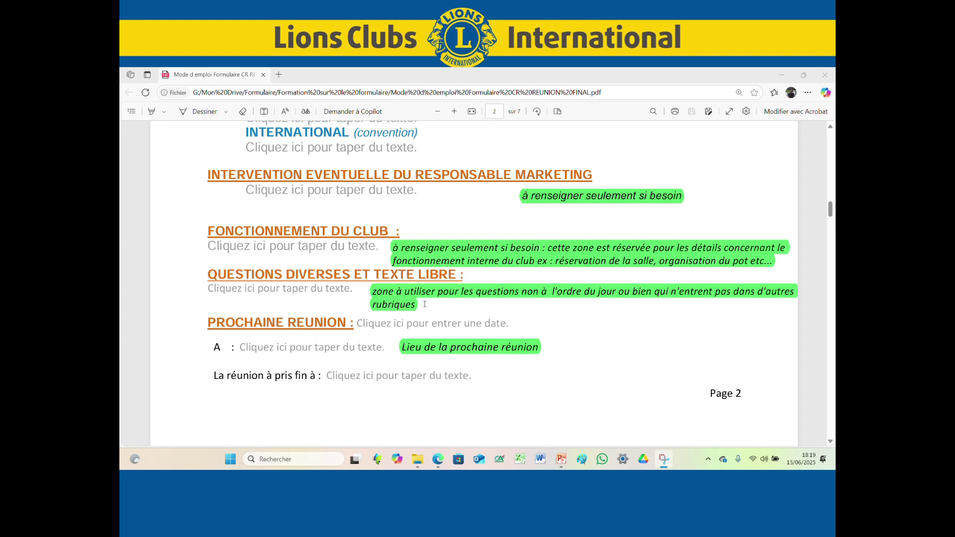
scroll(428, 302, "down", 1)
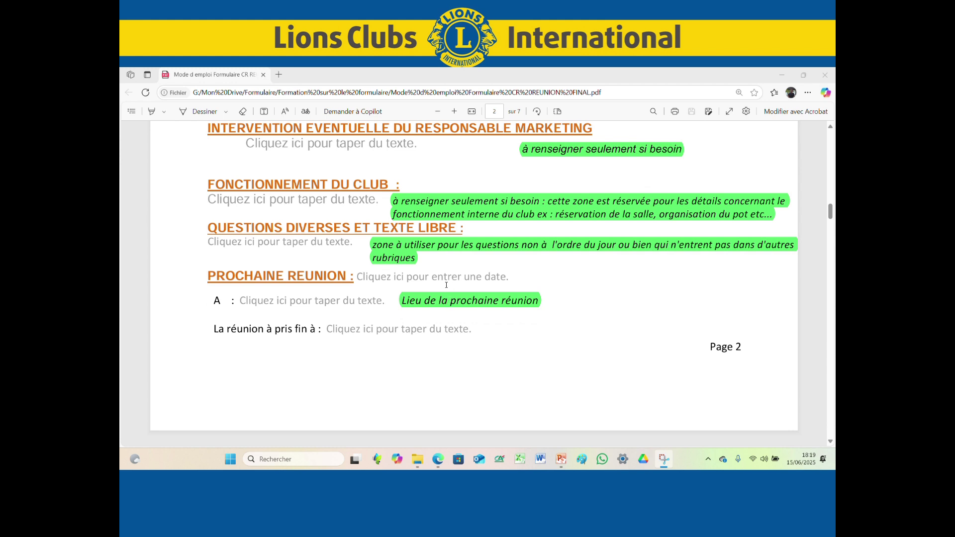
scroll(438, 309, "down", 4)
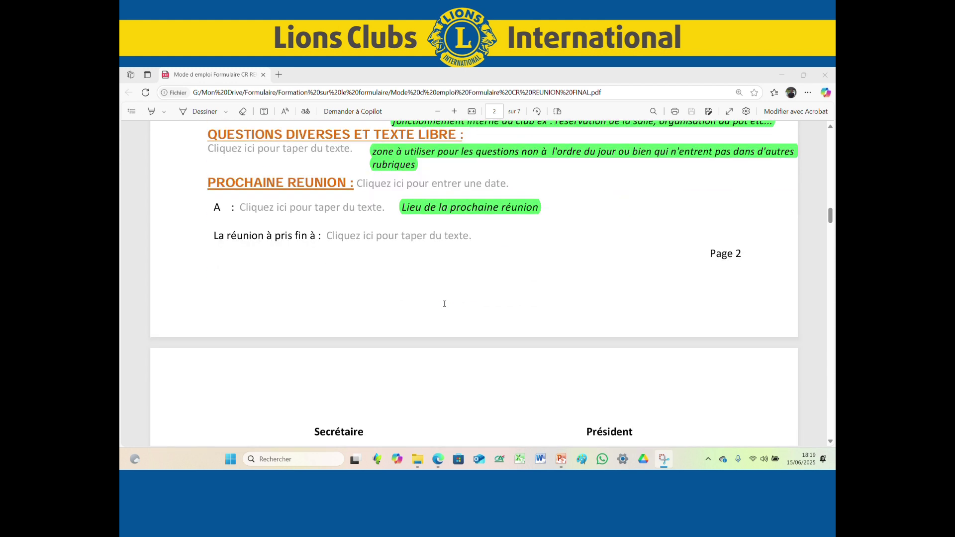
scroll(444, 304, "down", 1)
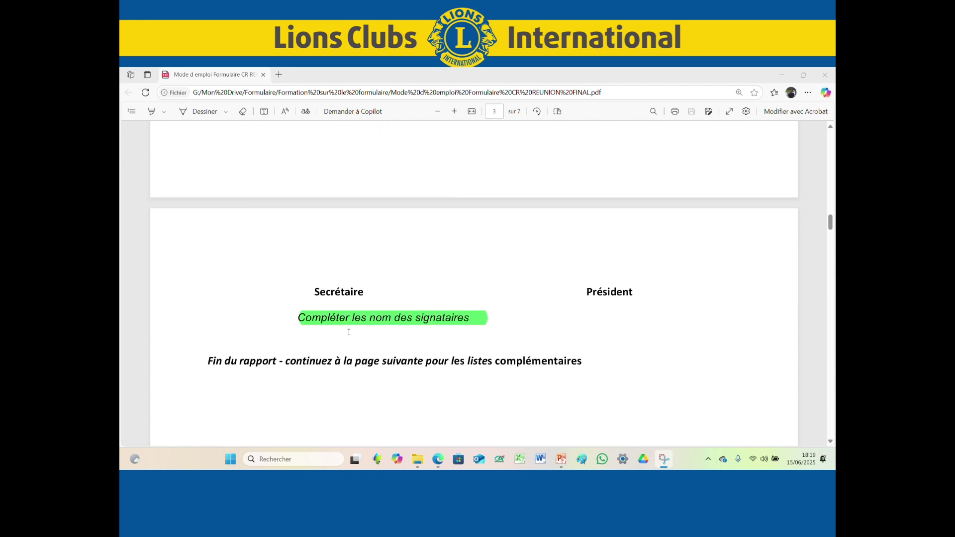
scroll(599, 313, "down", 4)
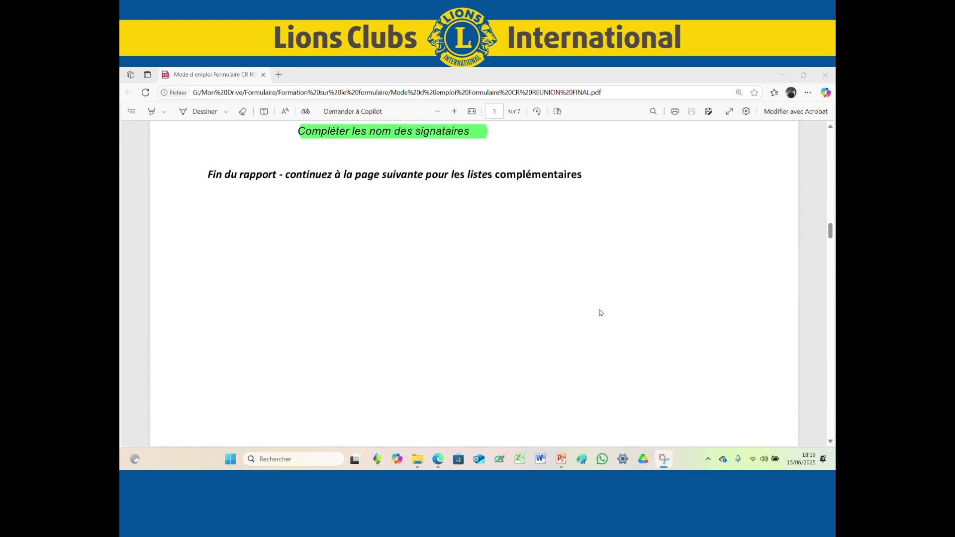
scroll(600, 312, "down", 2)
scroll(600, 310, "down", 8)
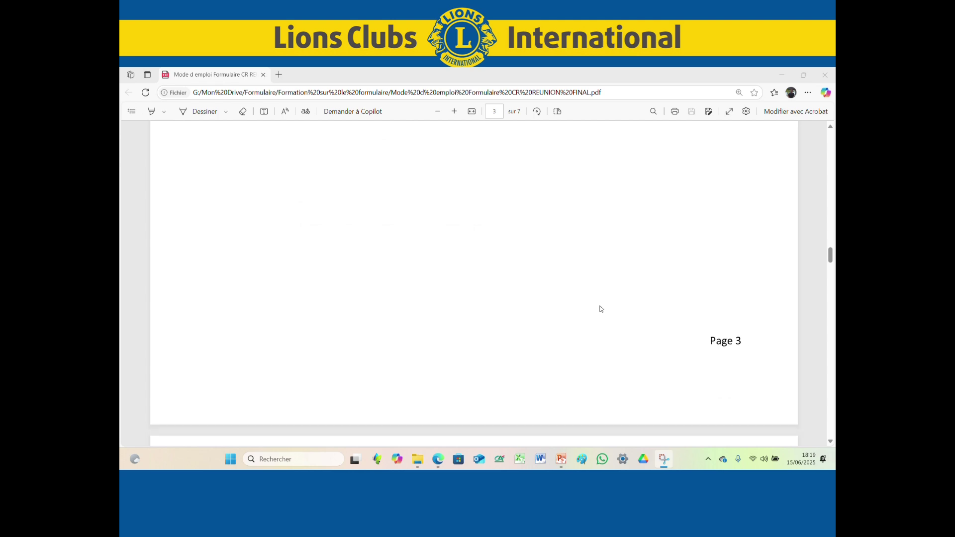
Read the guide's notes on the service activities table, from LA VUE on page 4 through Collecte De Fonds on page 5
scroll(601, 309, "down", 4)
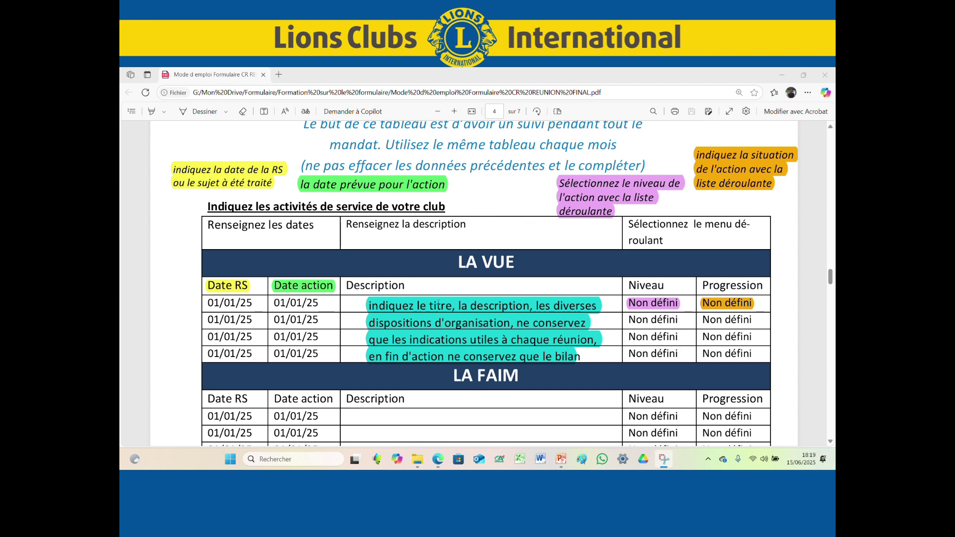
scroll(451, 302, "down", 1)
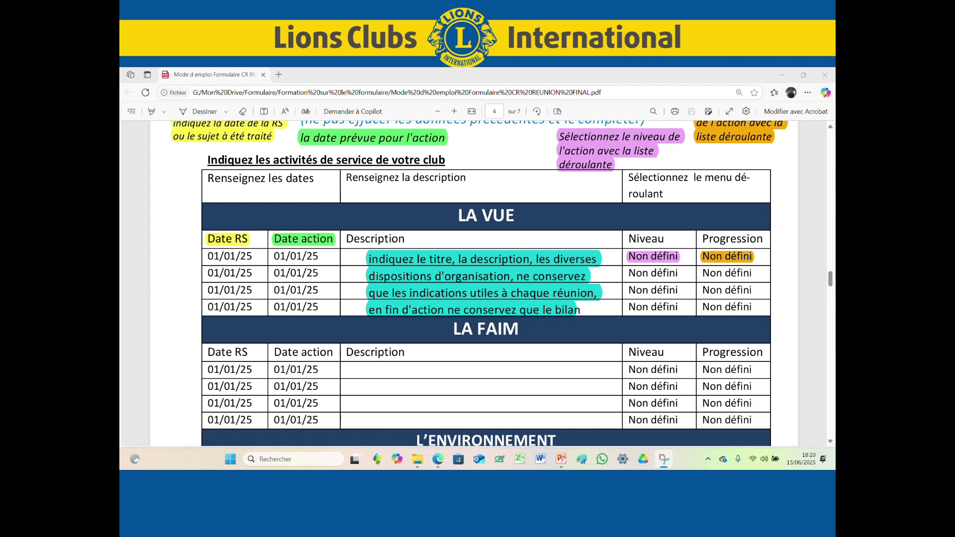
scroll(403, 338, "down", 2)
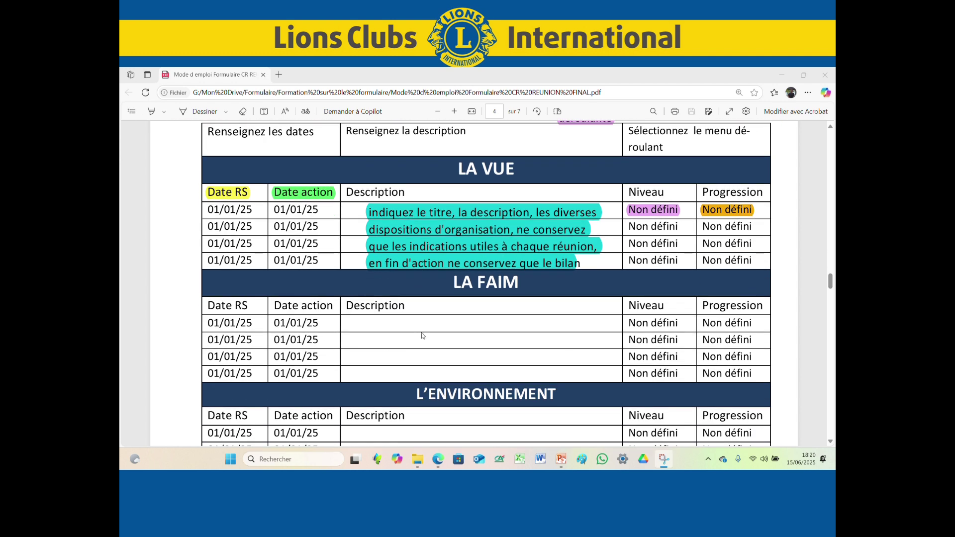
scroll(423, 336, "down", 9)
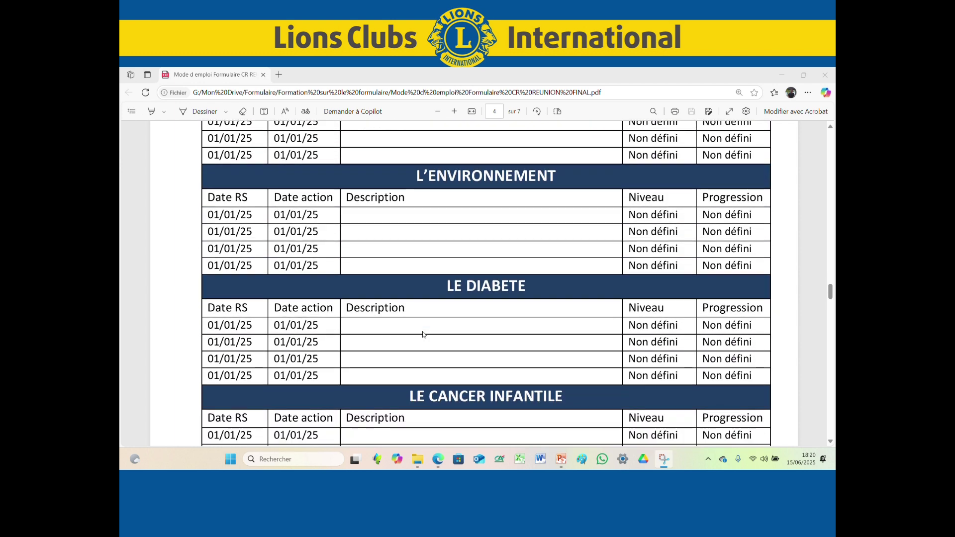
scroll(423, 334, "down", 18)
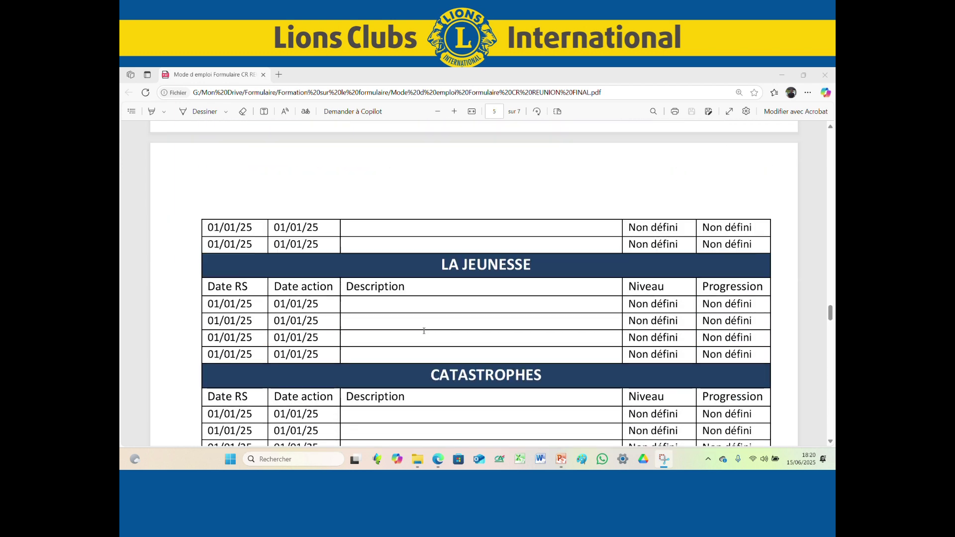
scroll(424, 331, "down", 16)
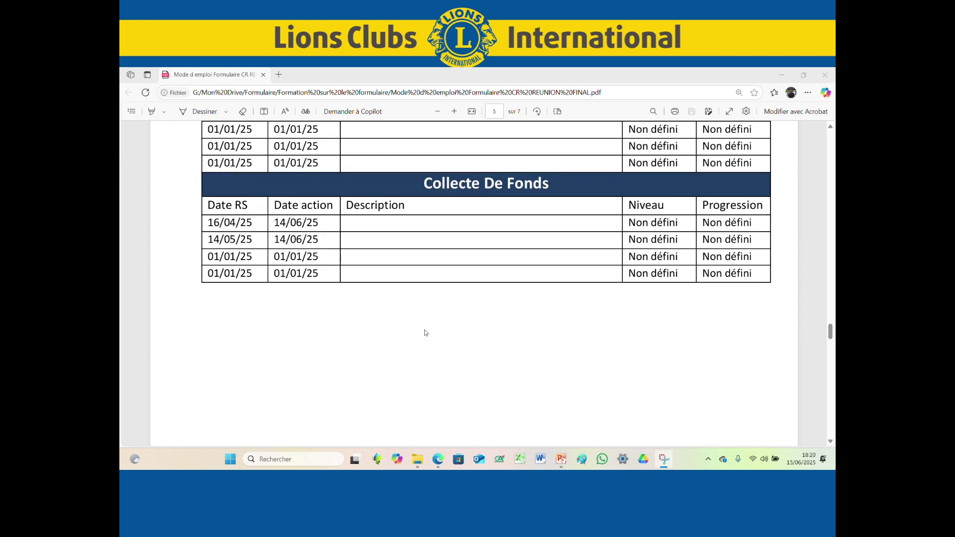
Read the guide's FORMATIONS page on filling in the date, details, level and status of each training session
scroll(425, 333, "down", 20)
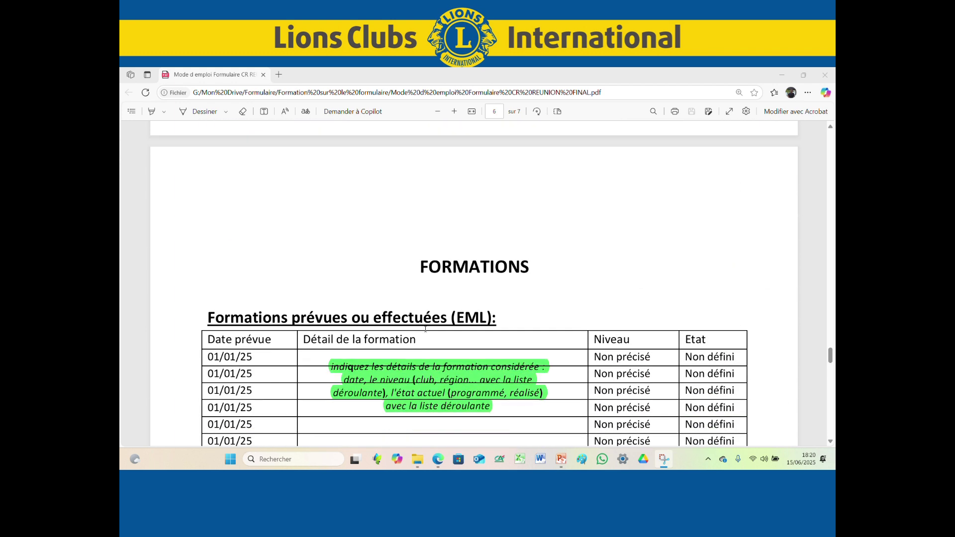
scroll(425, 329, "down", 4)
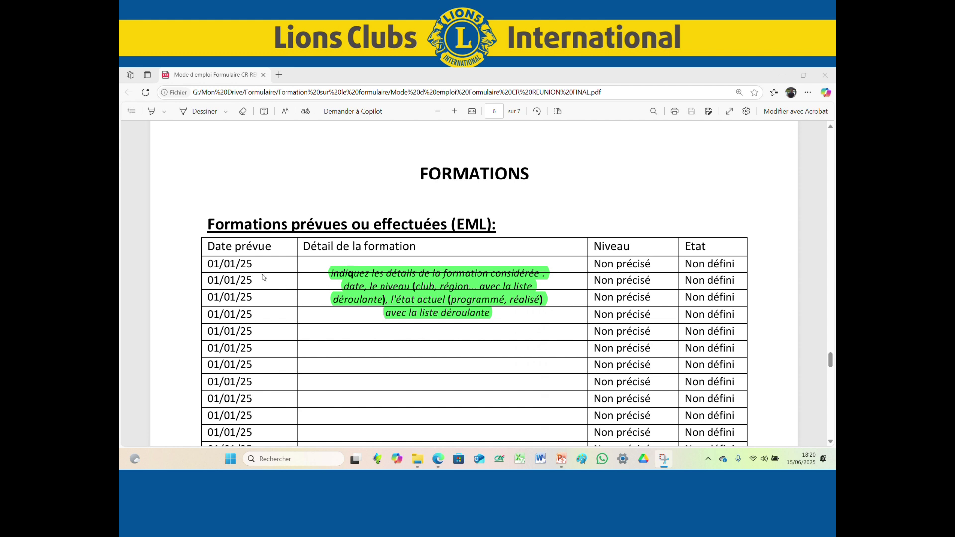
scroll(267, 267, "down", 2)
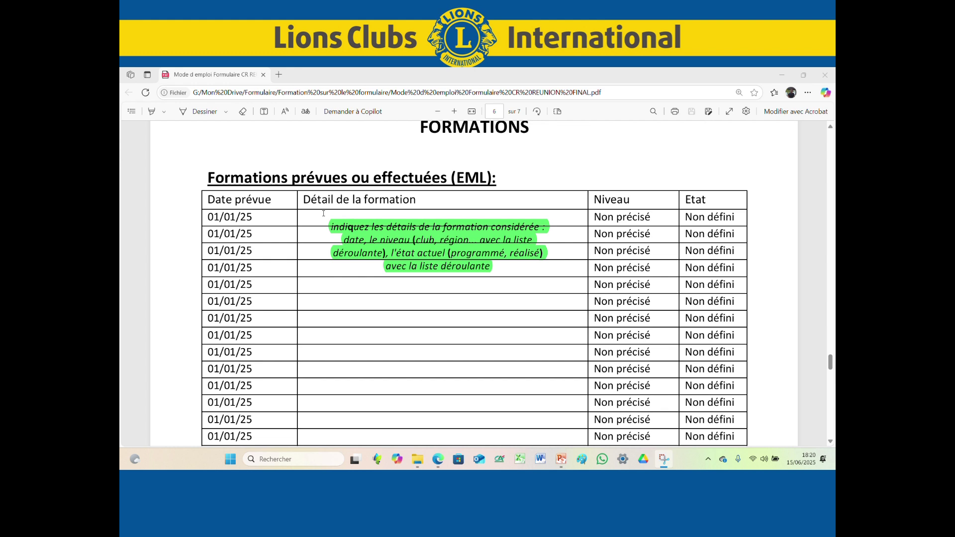
scroll(338, 279, "down", 3)
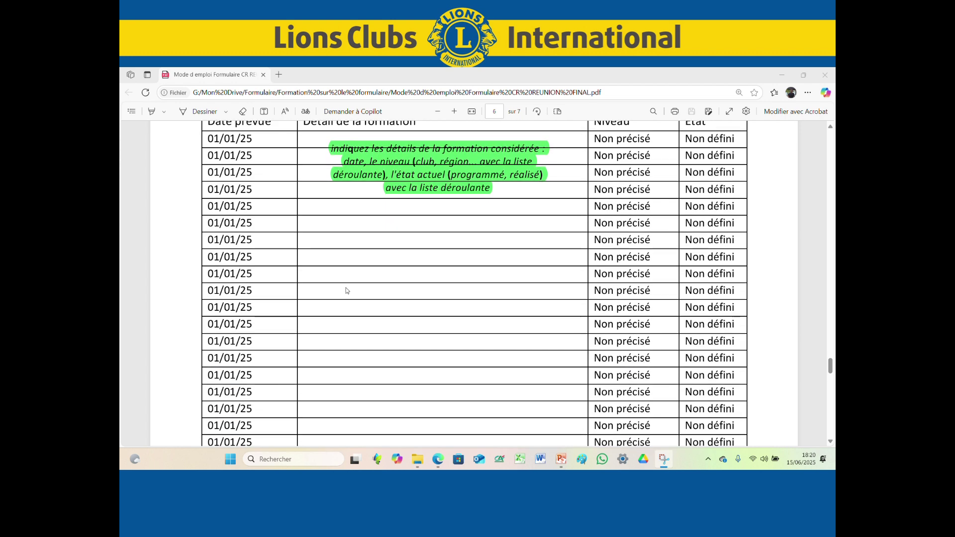
scroll(349, 286, "down", 6)
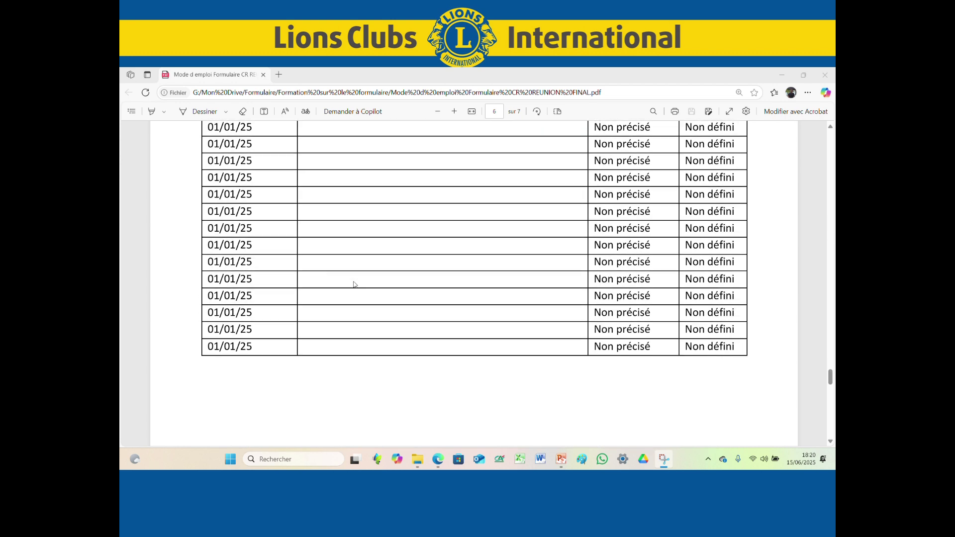
Read the page 7 note on the member list and review the LISTE DE PRESENCE table to its last row
scroll(355, 282, "down", 8)
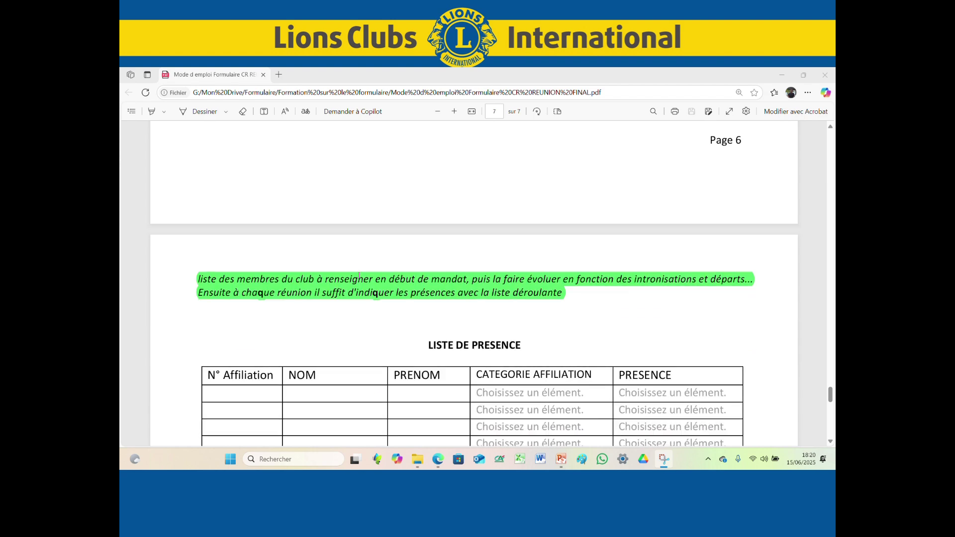
scroll(359, 275, "down", 3)
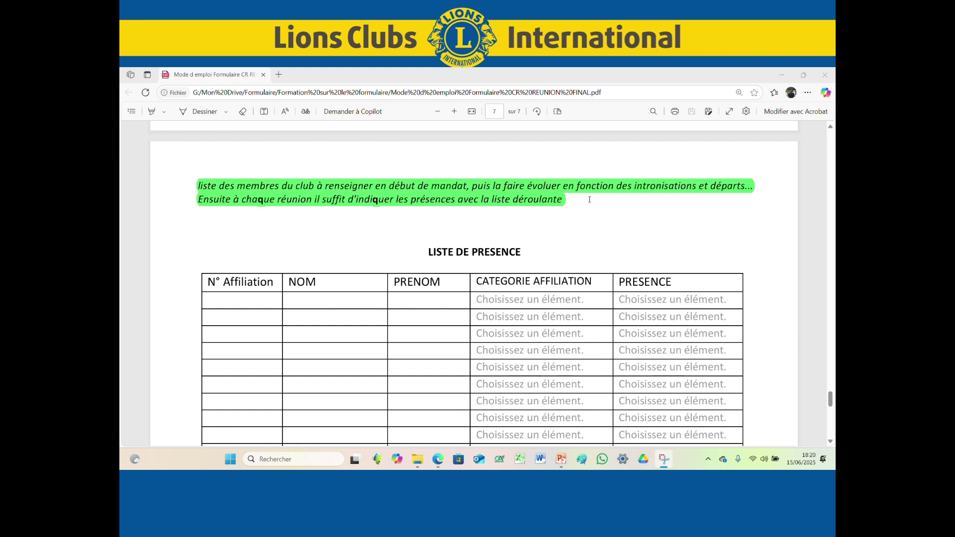
scroll(596, 225, "down", 2)
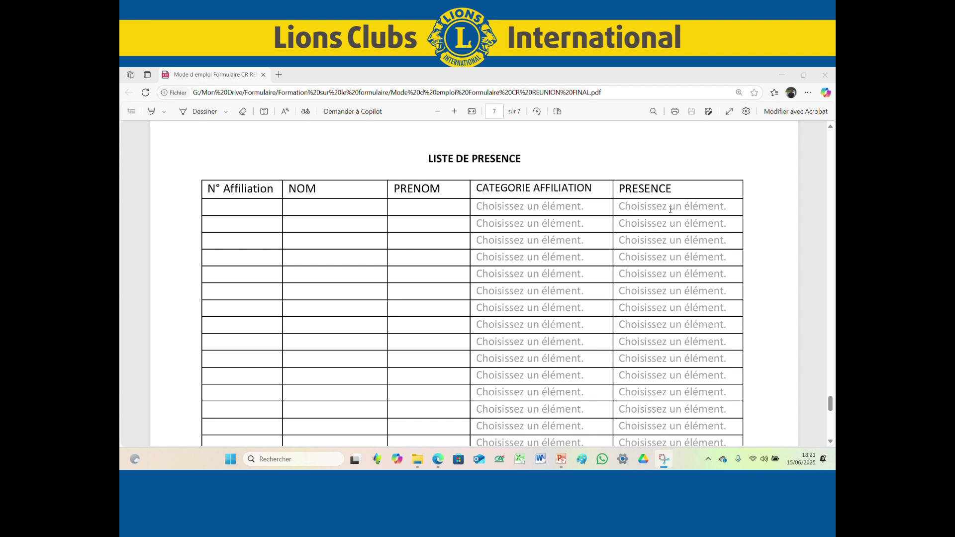
scroll(670, 224, "down", 5)
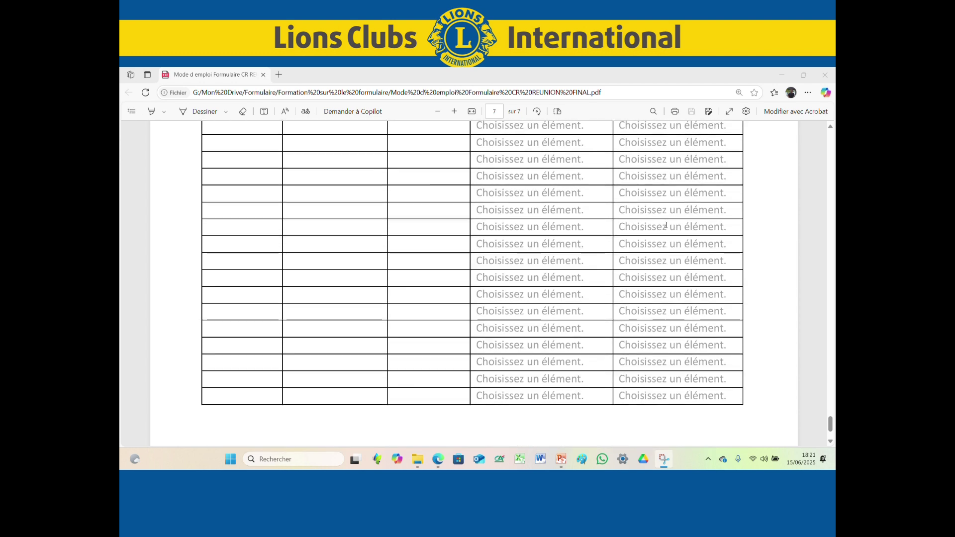
Go back through the guide from the attendance list to the service activity tables on page 4
scroll(664, 224, "up", 10)
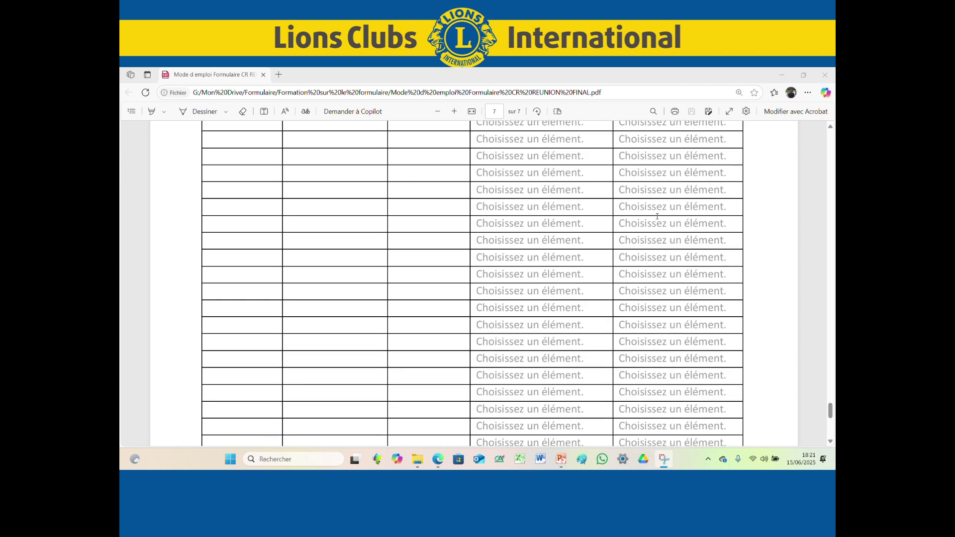
scroll(647, 214, "up", 10)
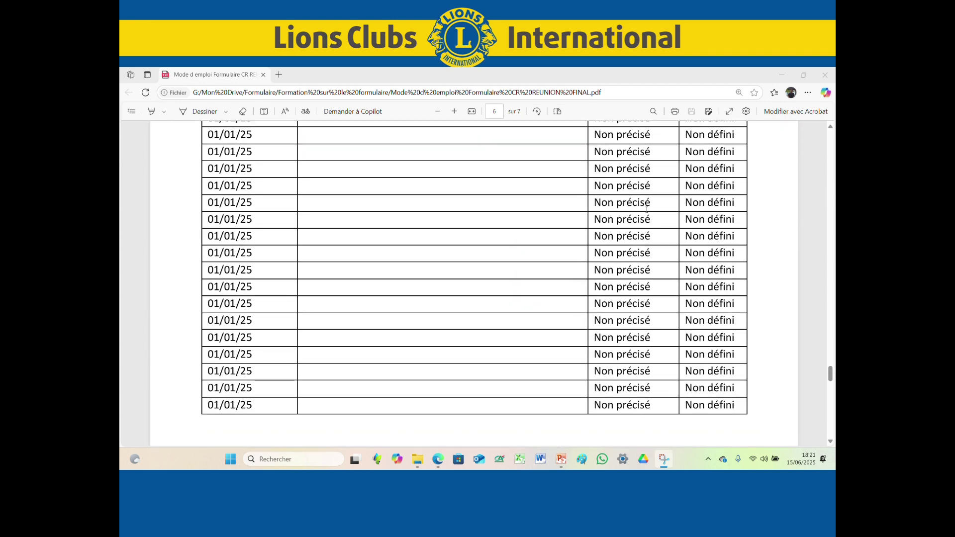
scroll(637, 211, "up", 15)
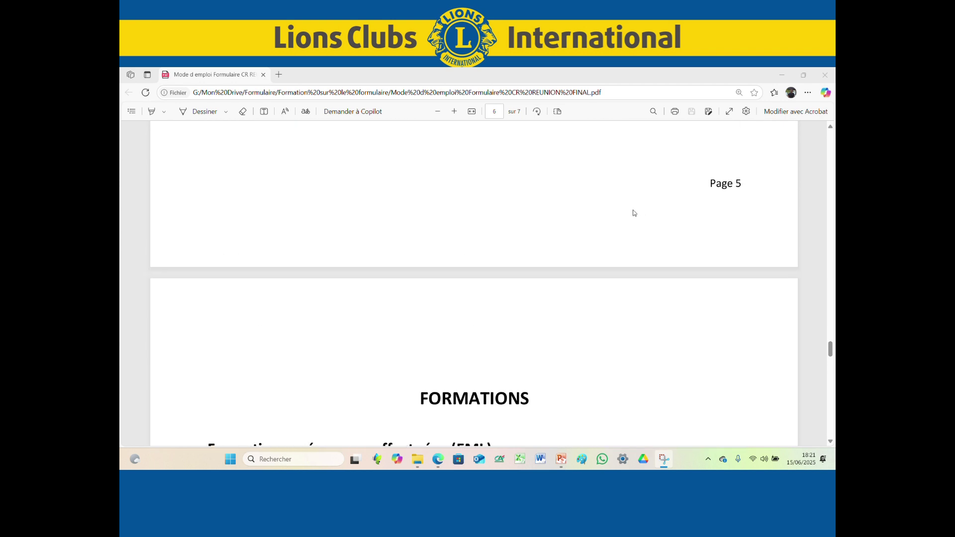
scroll(625, 162, "up", 15)
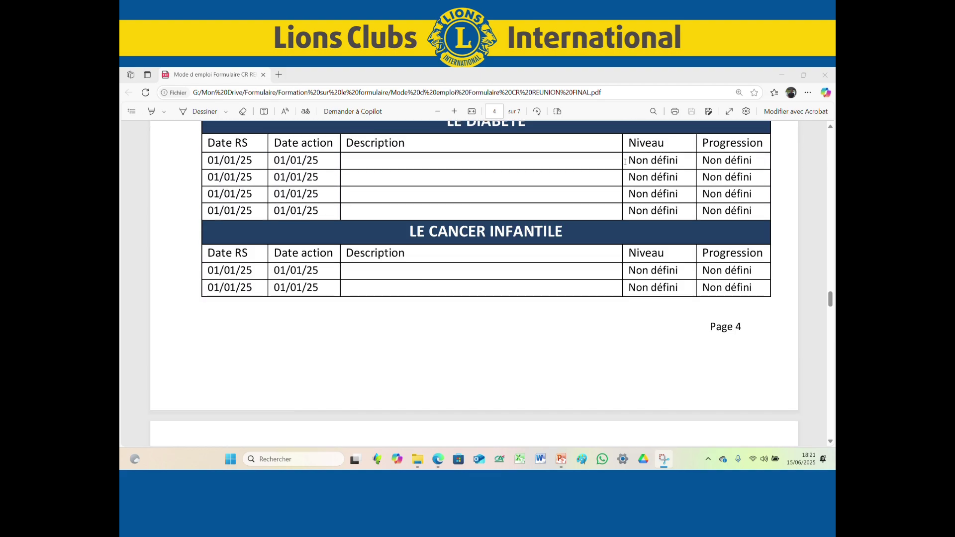
scroll(629, 129, "up", 3)
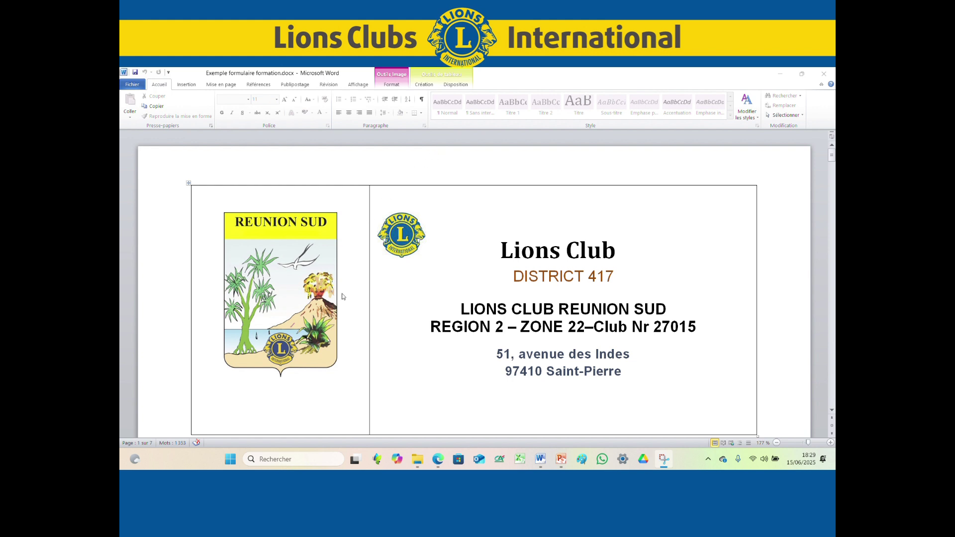
In Word's Exemple formulaire formation.docx, review the club logo, club details, meeting date, time, venue and Participants table
left_click(293, 256)
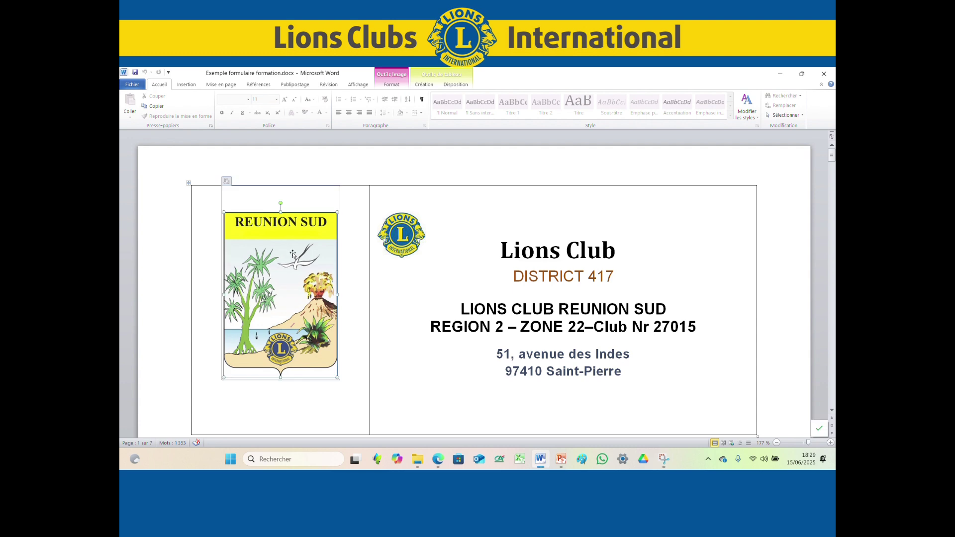
scroll(665, 283, "down", 1)
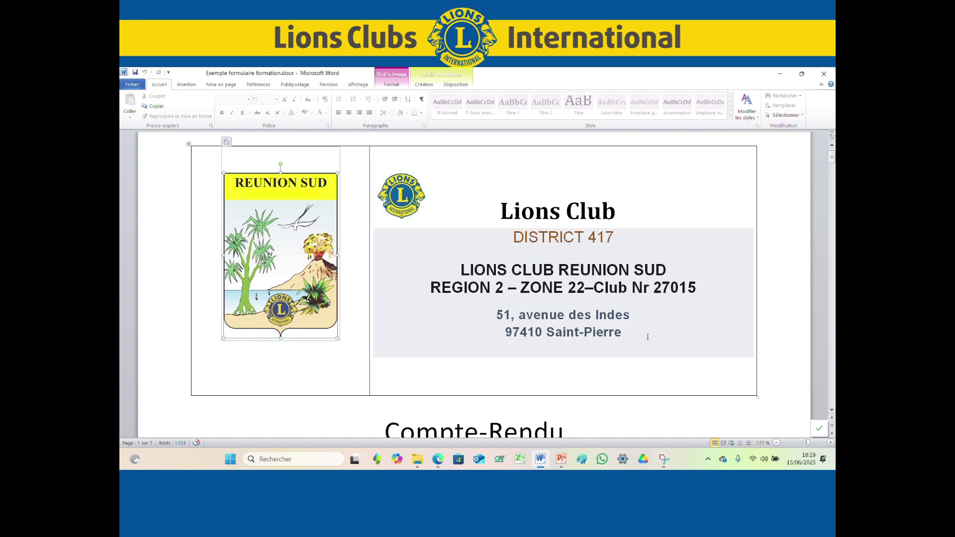
scroll(536, 352, "down", 1)
scroll(532, 353, "down", 2)
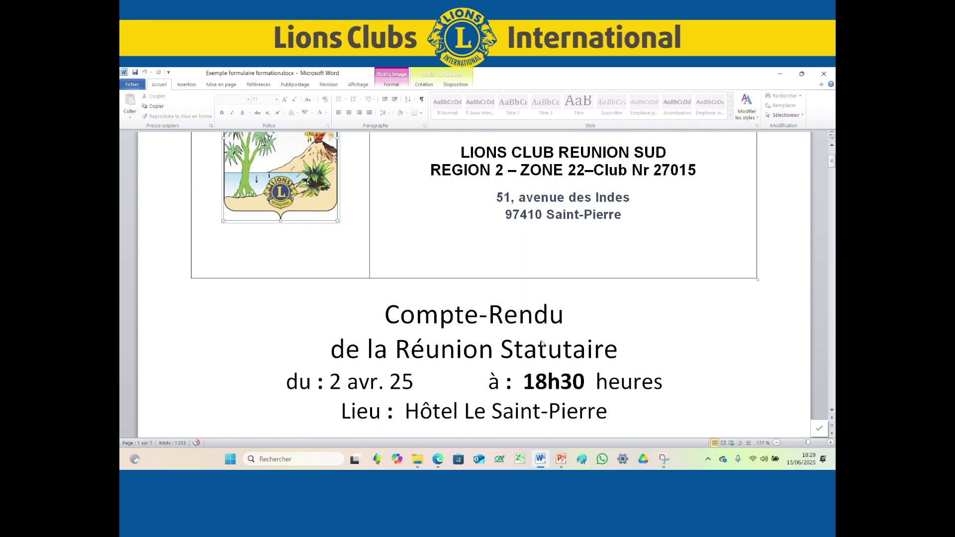
scroll(569, 316, "down", 2)
scroll(616, 273, "down", 1)
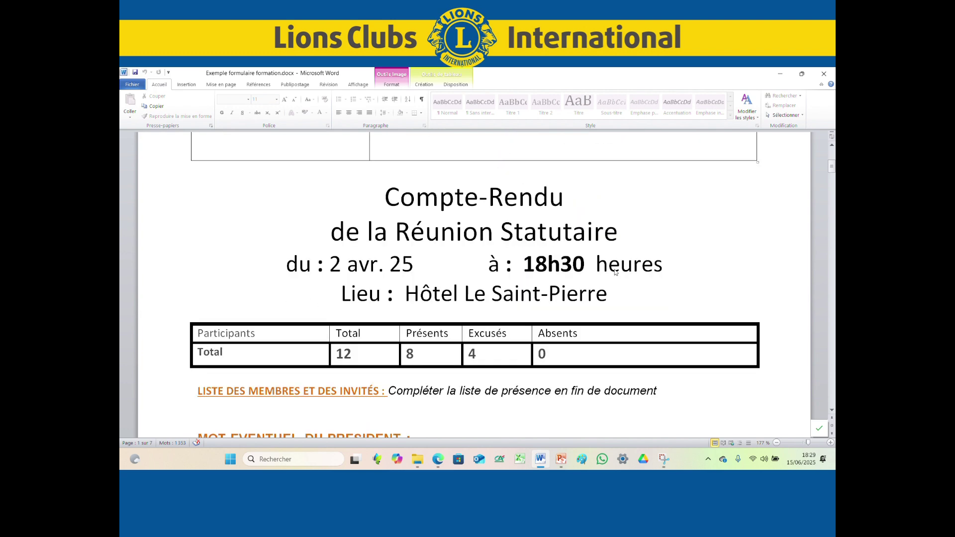
left_click(421, 270)
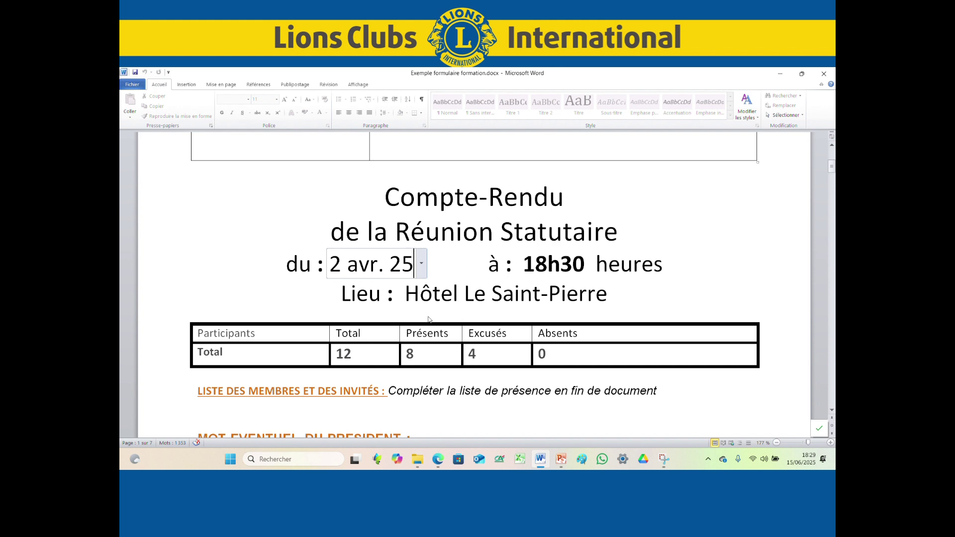
scroll(361, 361, "down", 1)
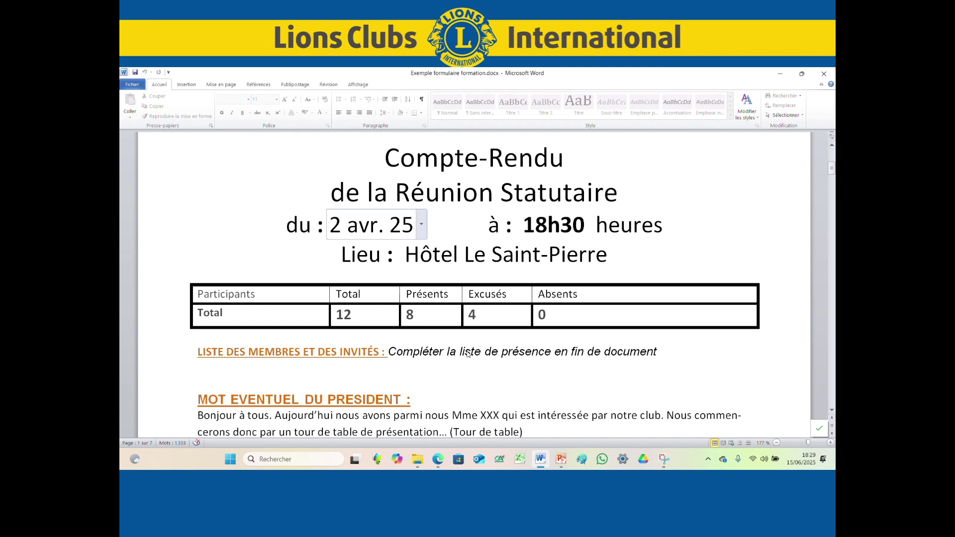
Review the example's MOT EVENTUEL DU PRESIDENT, RAPPEL DE L'ORDRE DU JOUR and APPROBATION DU COMPTE-RENDU sections on page 1
scroll(468, 354, "down", 3)
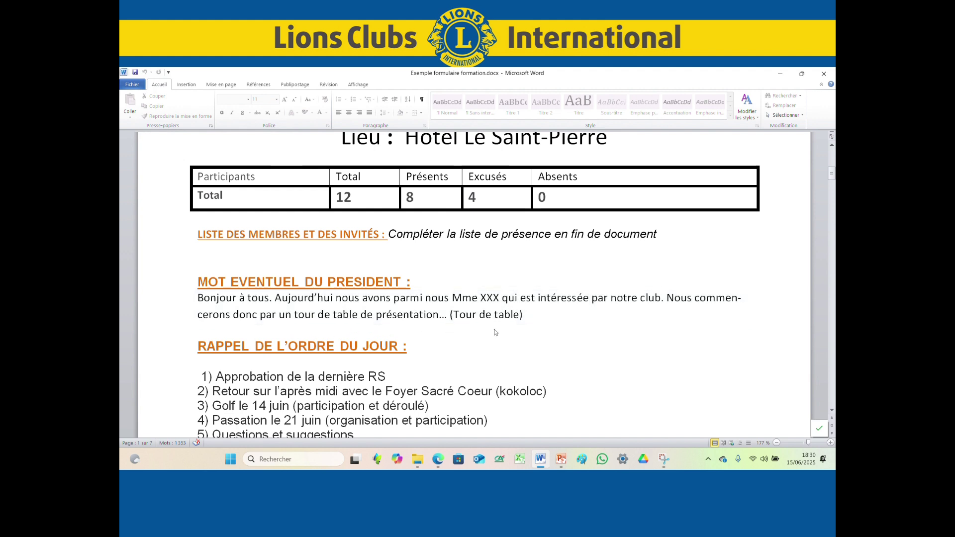
scroll(498, 328, "down", 2)
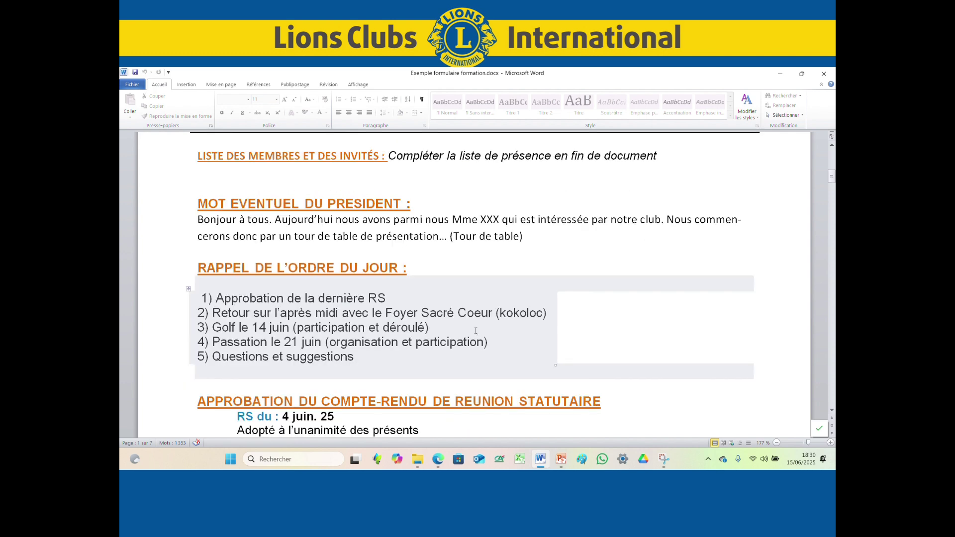
scroll(282, 321, "down", 1)
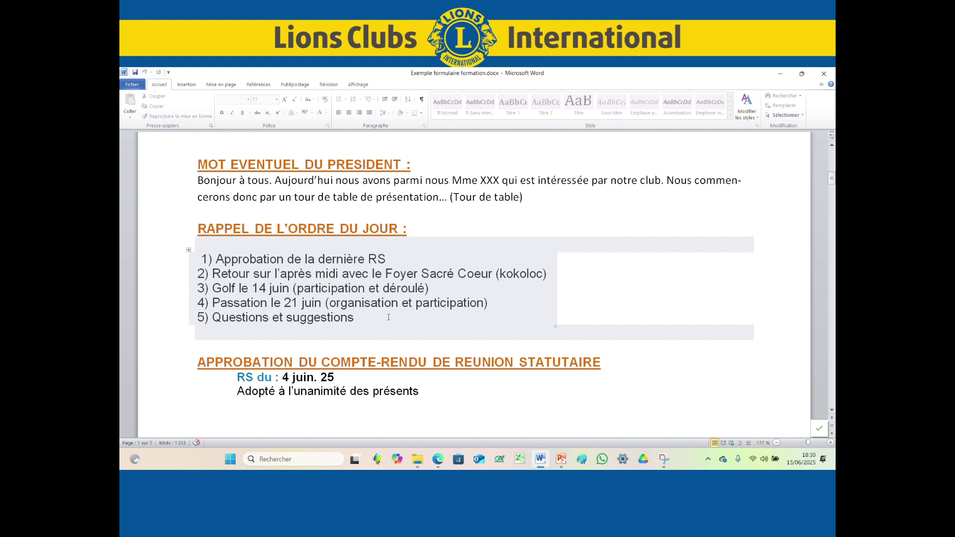
scroll(365, 316, "down", 1)
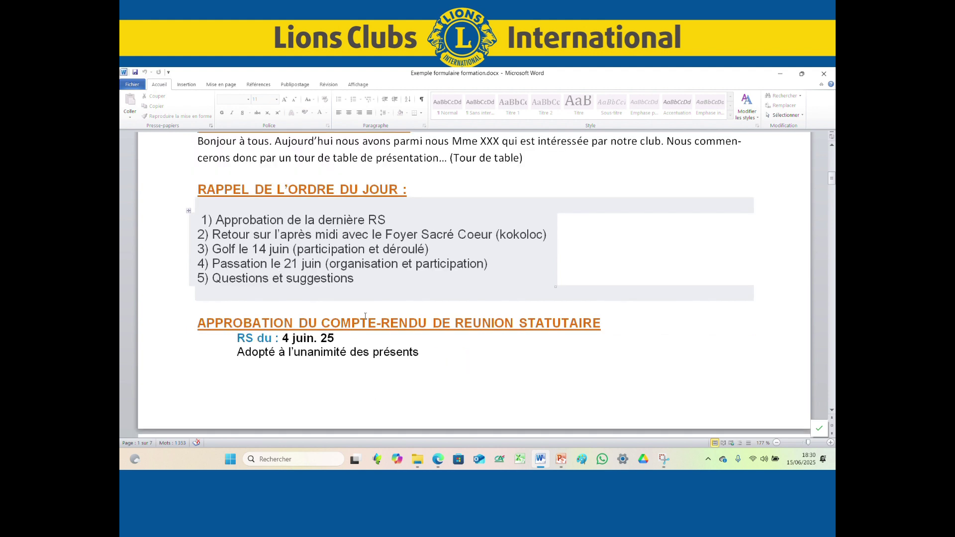
scroll(366, 319, "down", 1)
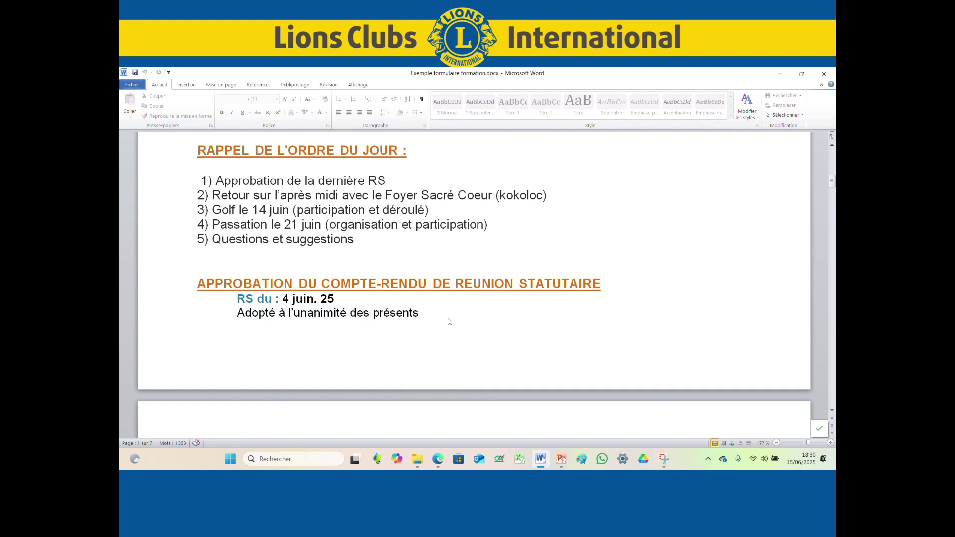
scroll(435, 317, "down", 1)
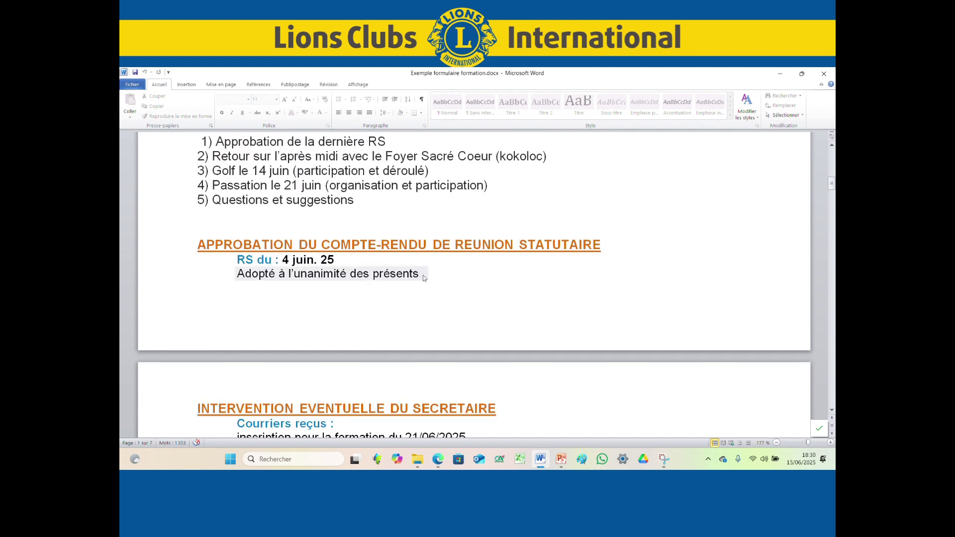
Review the completed INTERVENTION EVENTUELLE DU SECRETAIRE and INTERVENTION EVENTUELLE DU TRESORIER sections on page 2
scroll(495, 303, "down", 3)
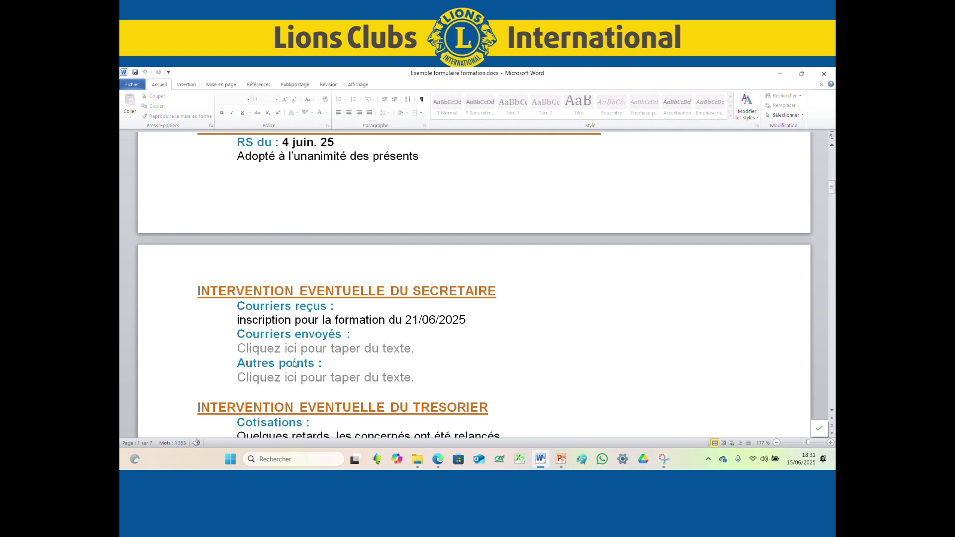
scroll(349, 344, "down", 5)
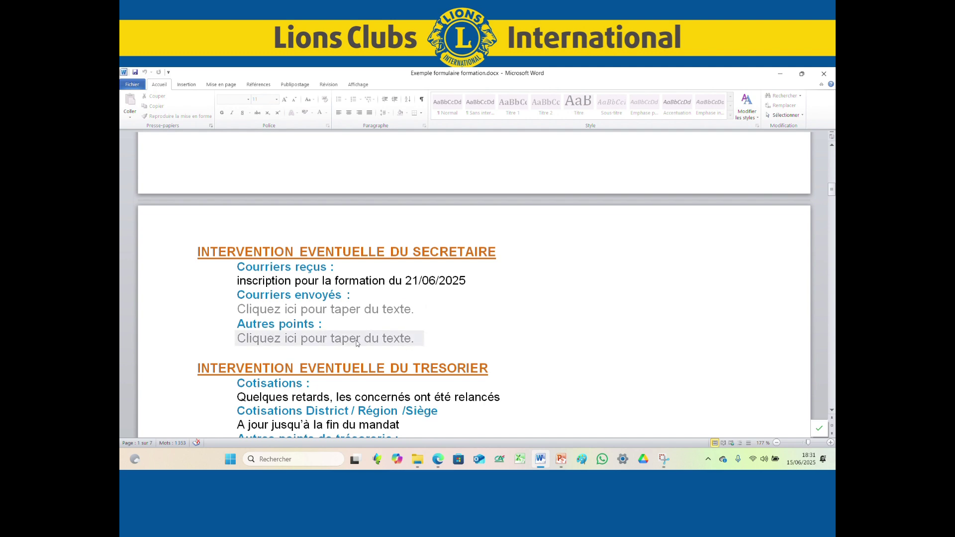
left_click(290, 317)
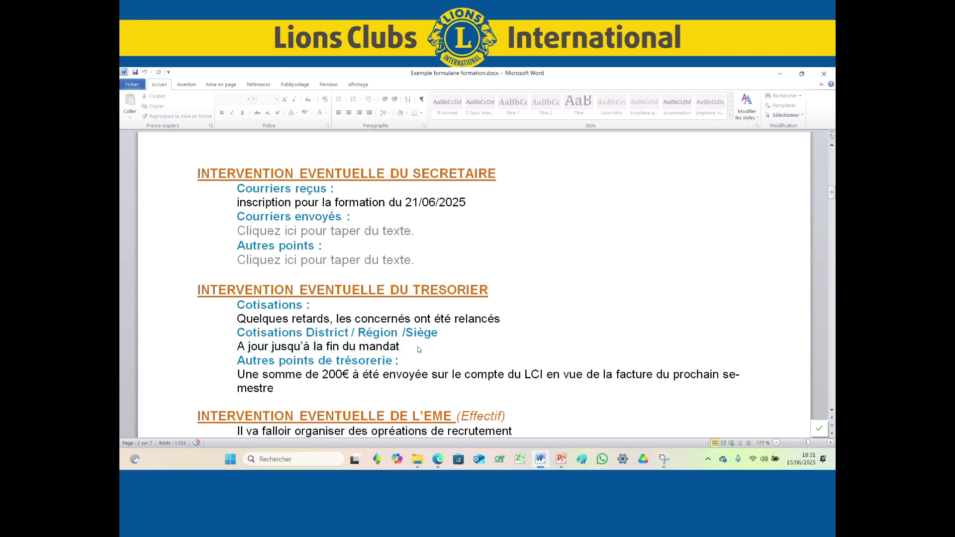
Review the example's Autres points de trésorerie entry and its EME (Effectif) and EML (Formation) sections on page 2
scroll(409, 354, "down", 1)
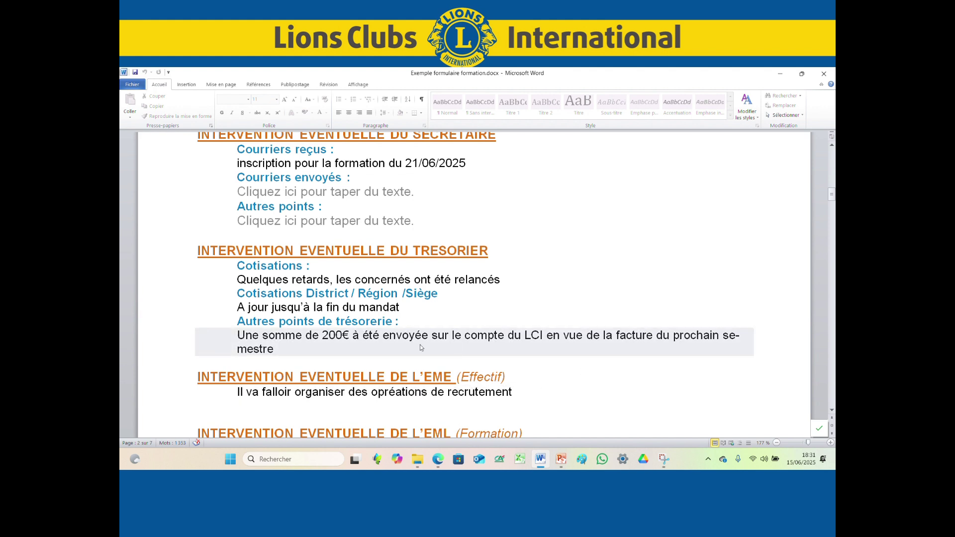
scroll(388, 344, "down", 1)
scroll(388, 343, "down", 1)
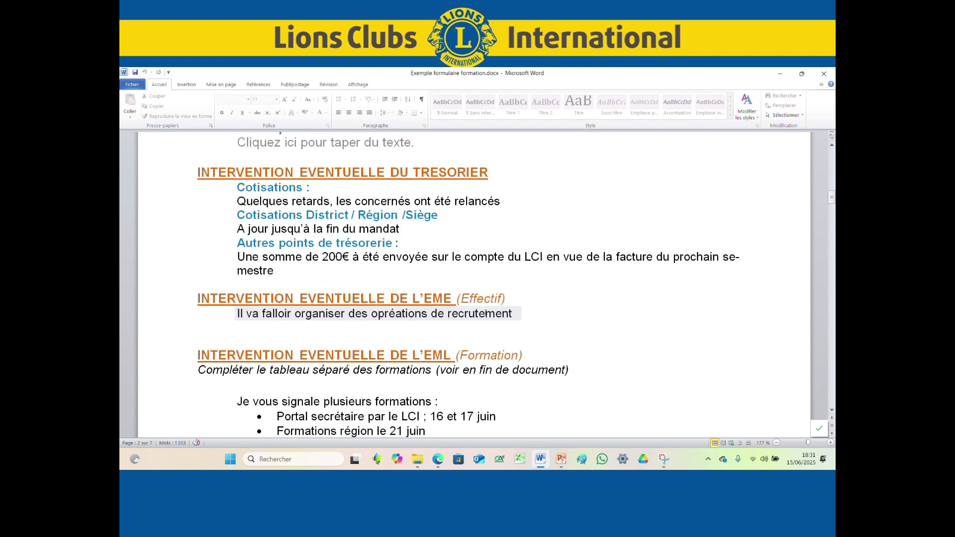
scroll(486, 313, "down", 2)
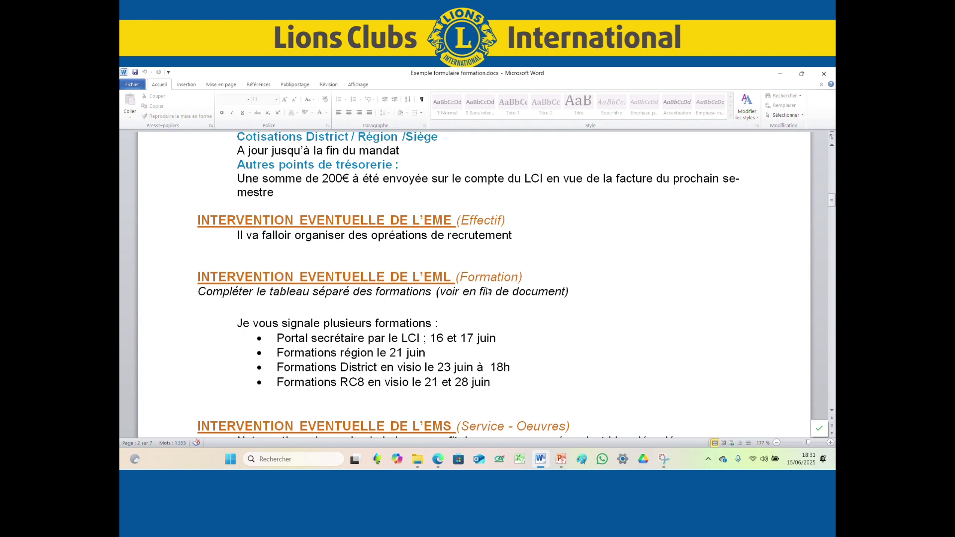
scroll(489, 292, "down", 1)
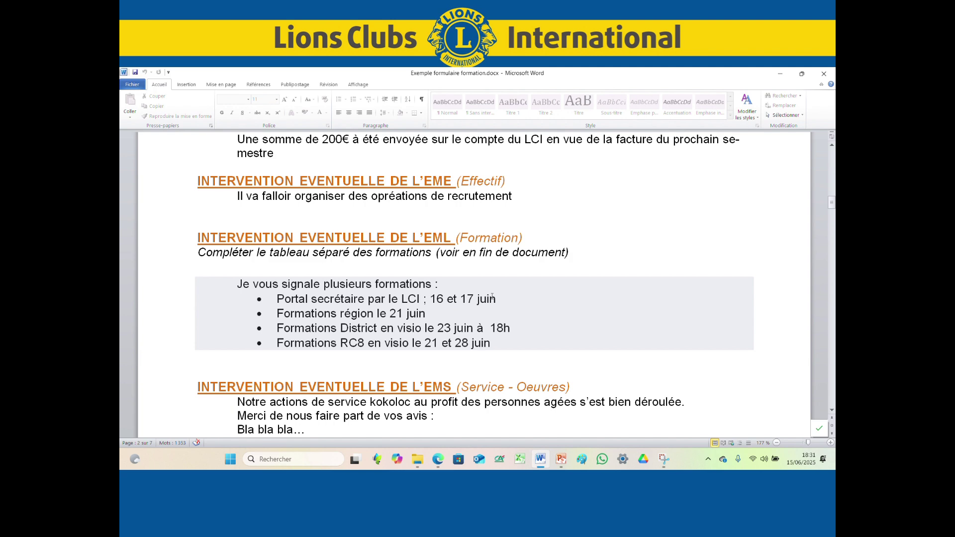
left_click(343, 315)
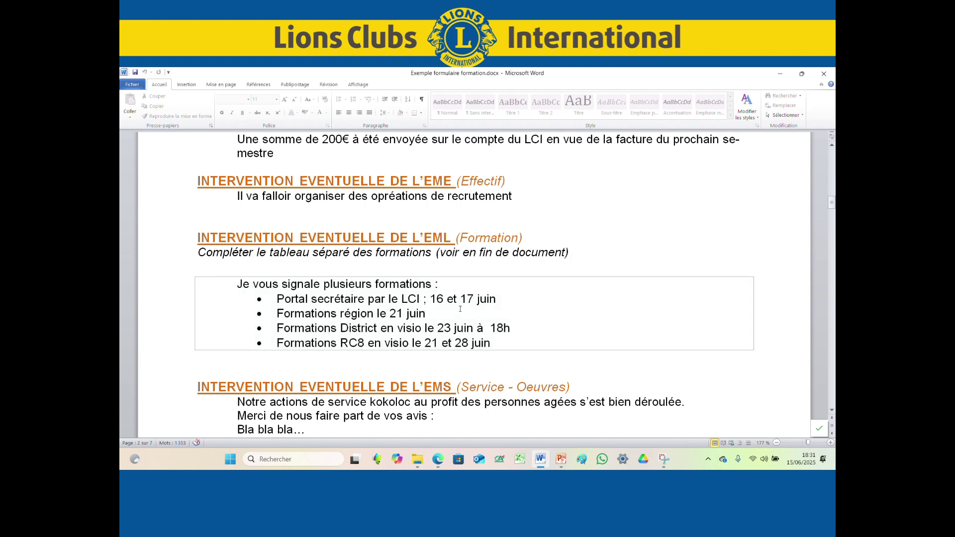
scroll(460, 309, "down", 1)
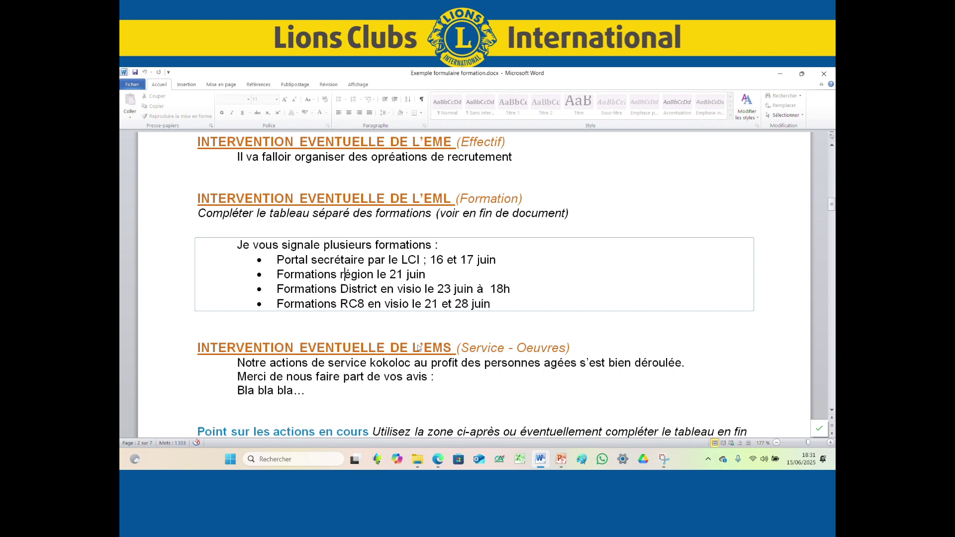
Add a new line reading "xxxxx" below "Bla bla bla…" in the INTERVENTION EVENTUELLE DE L'EMS section
scroll(400, 365, "down", 2)
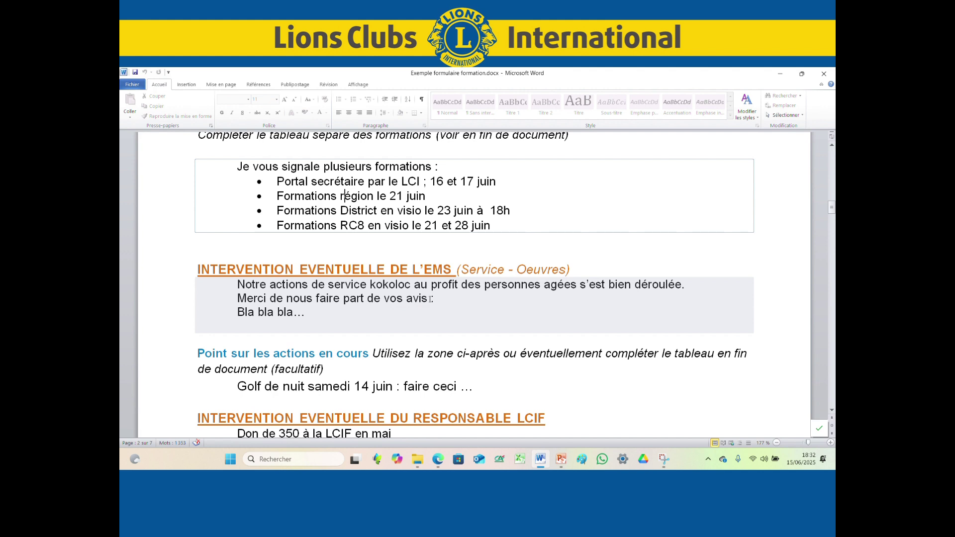
left_click(319, 315)
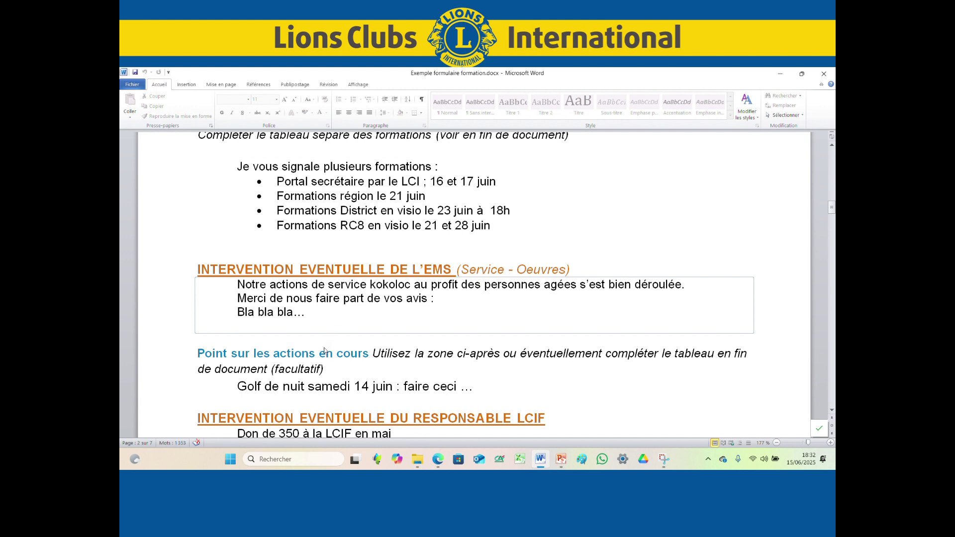
key("Return")
type("x")
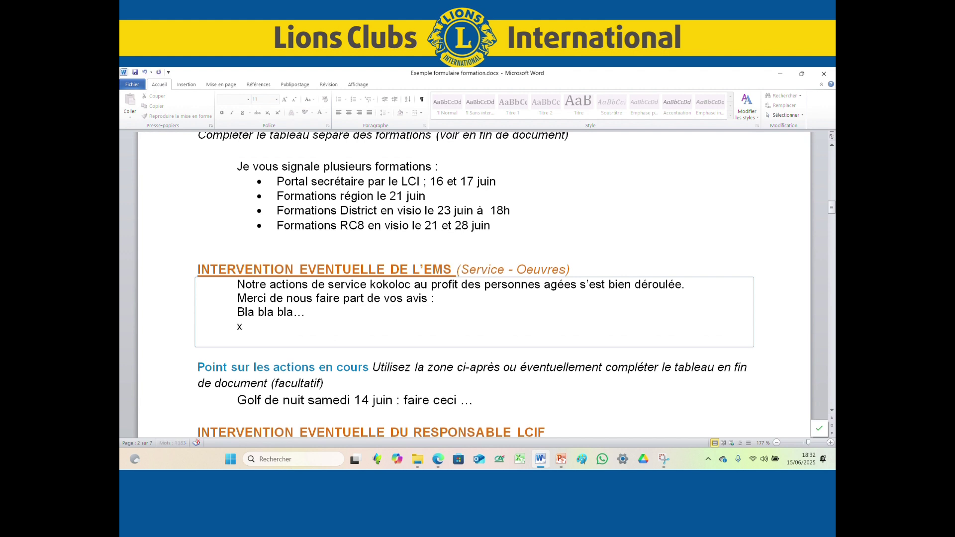
type("xxxx")
Review the Point sur les actions en cours entry and the INTERVENTION EVENTUELLE DU RESPONSABLE LCIF section
scroll(392, 278, "down", 3)
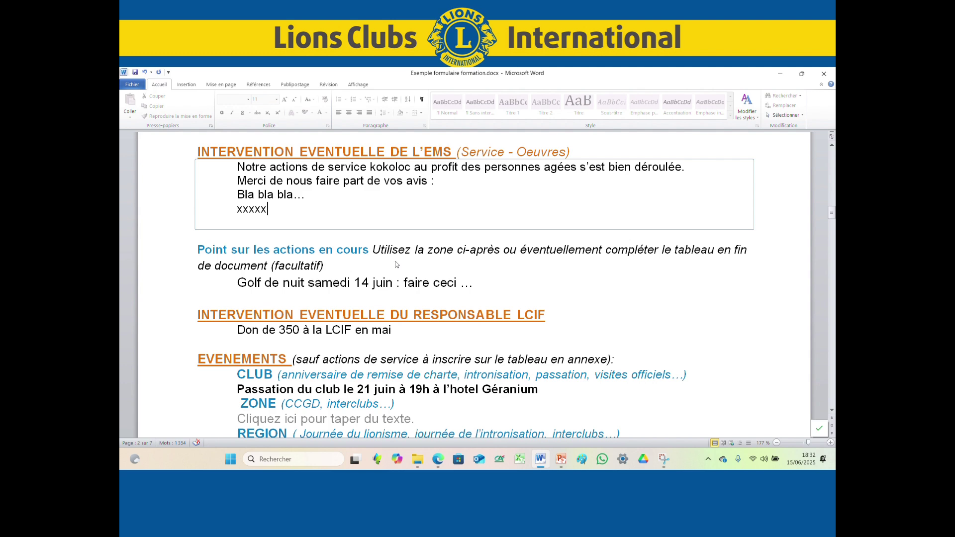
scroll(396, 265, "down", 1)
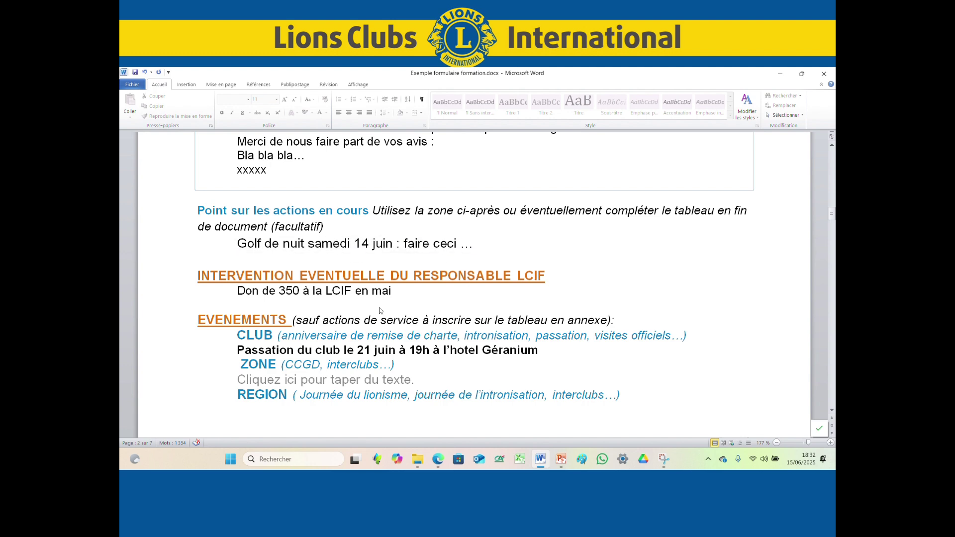
scroll(398, 290, "down", 1)
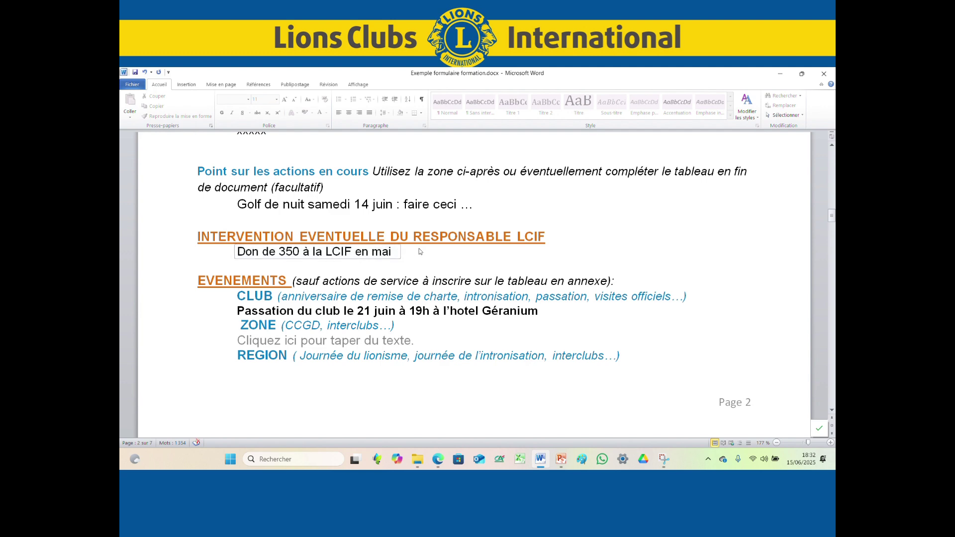
scroll(450, 249, "down", 1)
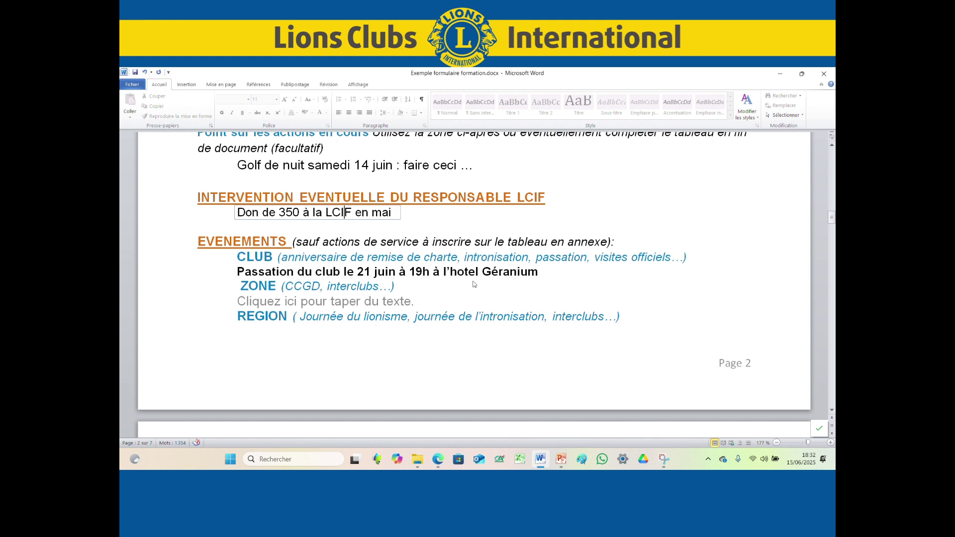
Review the EVENEMENTS entries for CLUB, ZONE, REGION, DISTRICT and INTERNATIONAL across pages 2 and 3
scroll(472, 281, "down", 1)
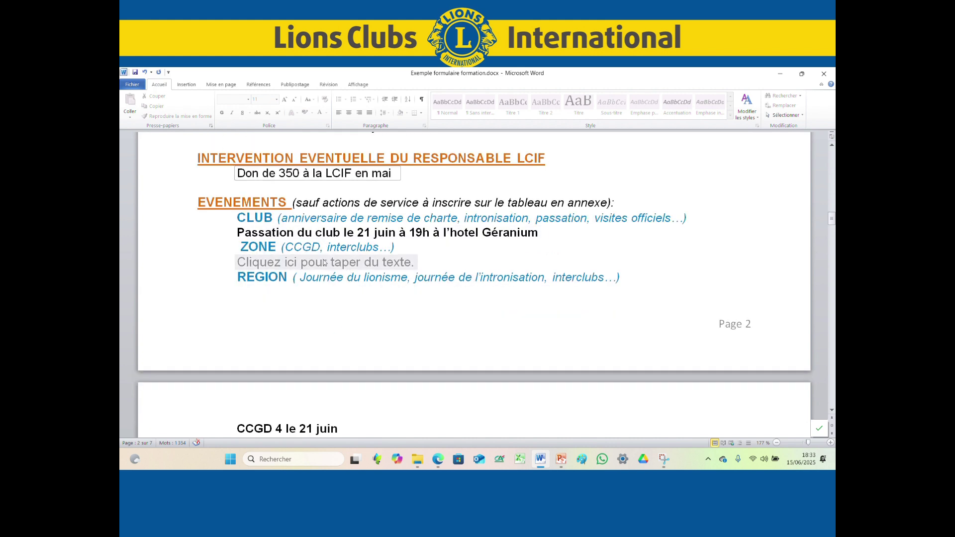
left_click(293, 262)
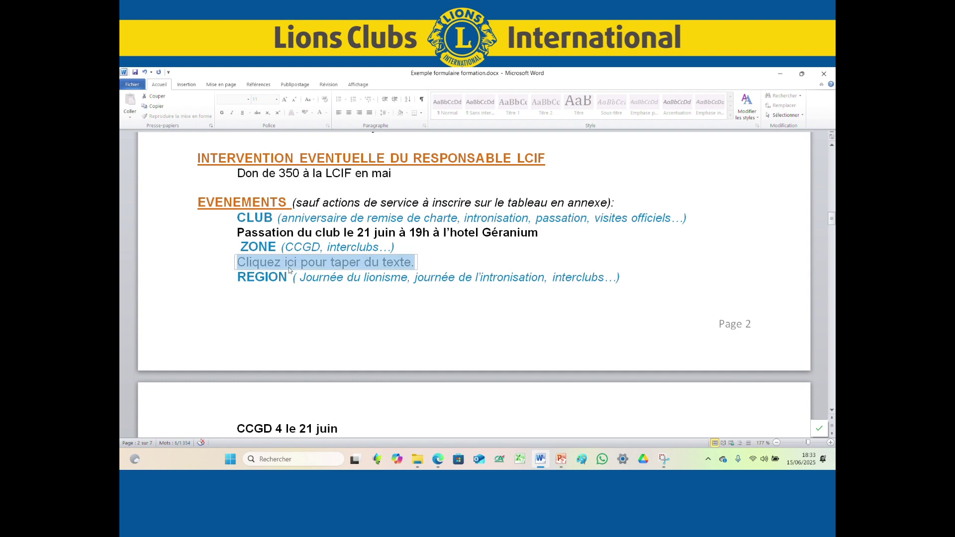
scroll(295, 287, "down", 1)
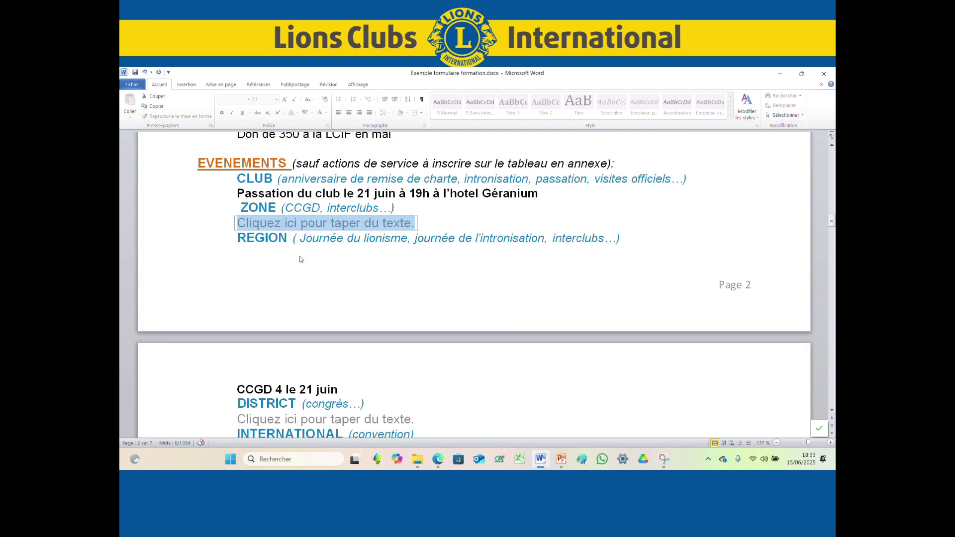
scroll(301, 260, "down", 1)
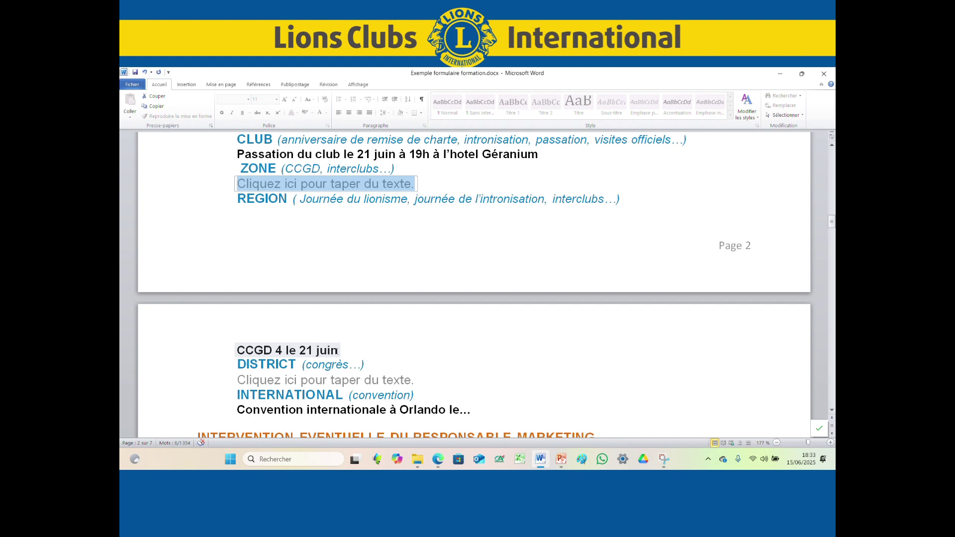
scroll(361, 356, "down", 1)
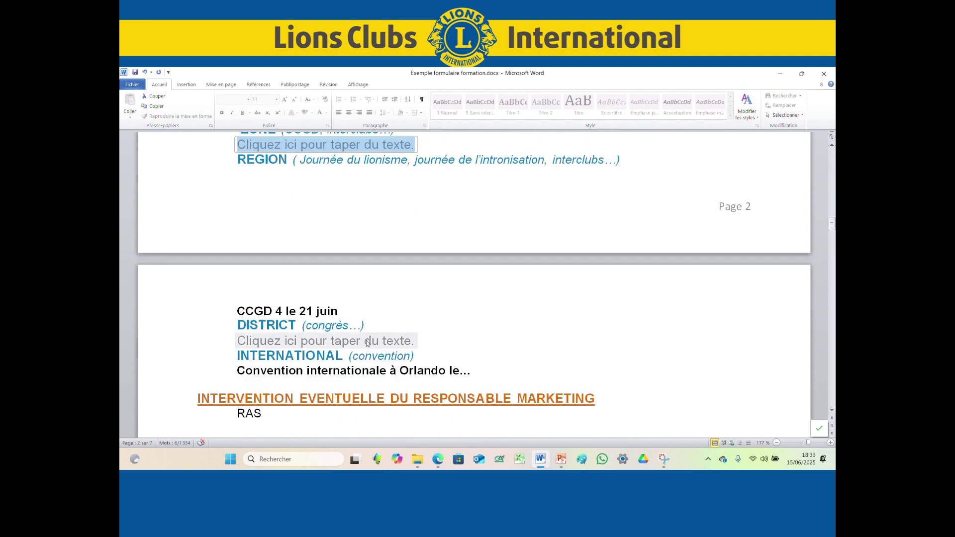
scroll(341, 321, "down", 2)
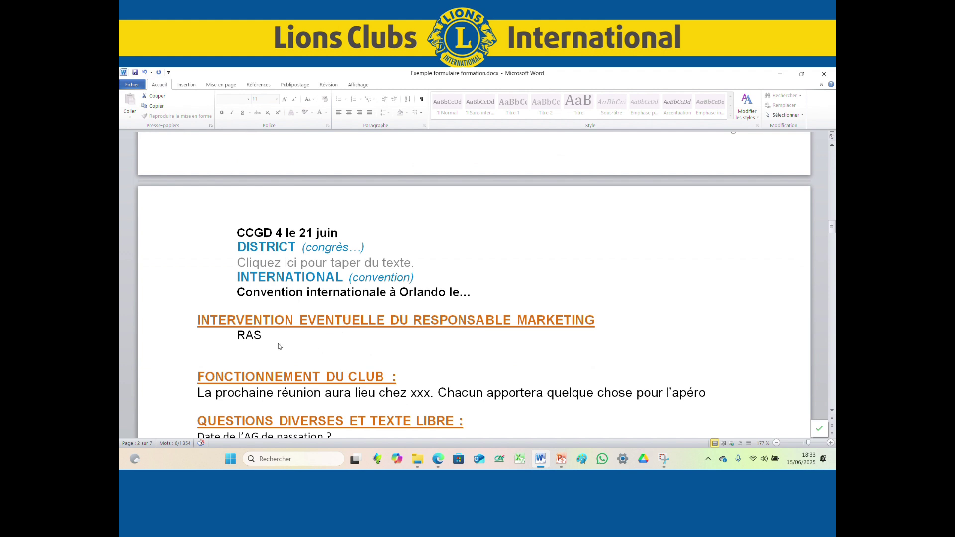
Review the RESPONSABLE MARKETING, FONCTIONNEMENT DU CLUB, QUESTIONS DIVERSES ET TEXTE LIBRE and PROCHAINE REUNION entries on page 3
scroll(277, 344, "down", 1)
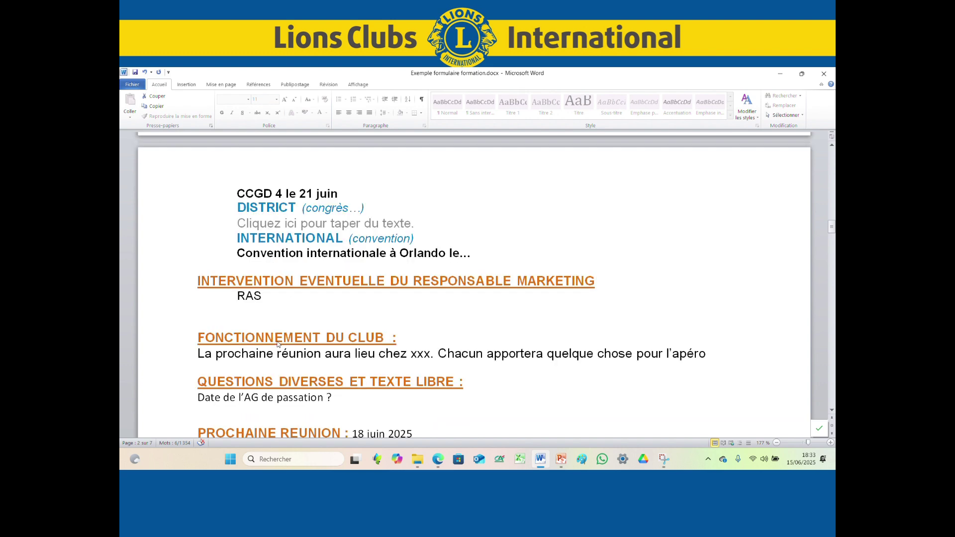
left_click(283, 299)
scroll(360, 303, "down", 1)
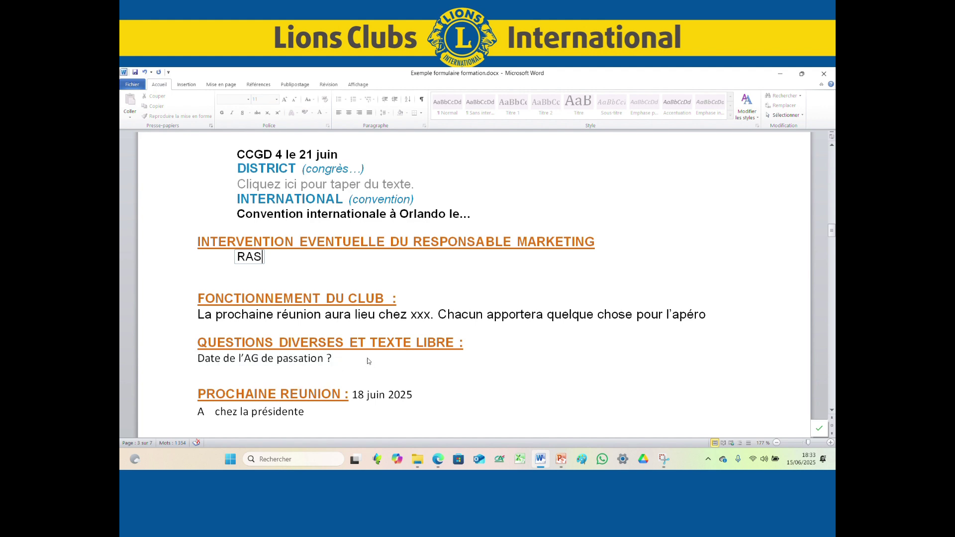
scroll(368, 361, "down", 1)
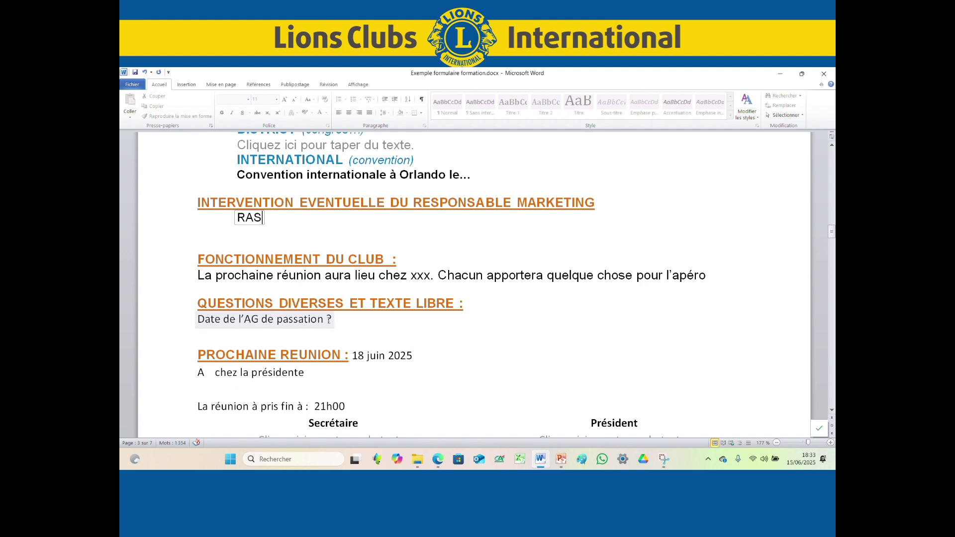
left_click(328, 320)
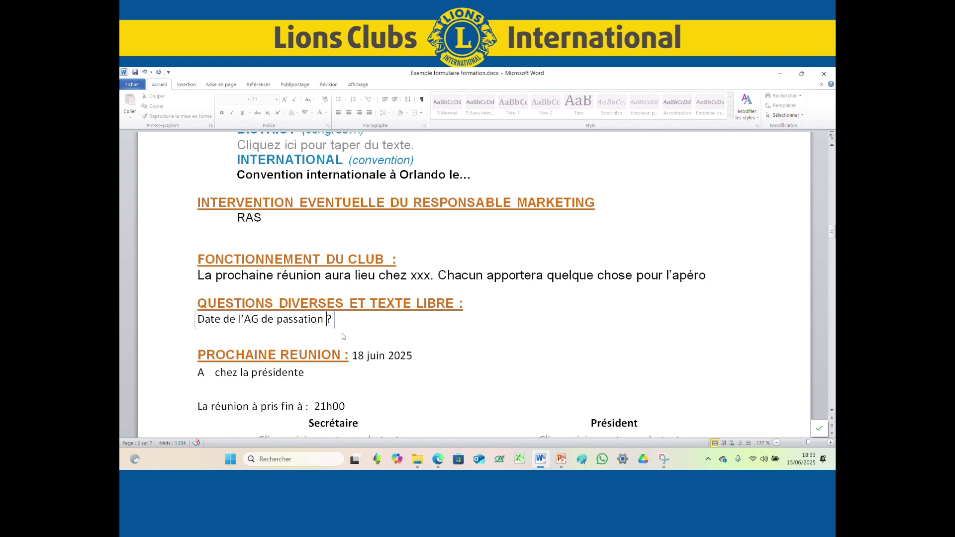
left_click(394, 355)
left_click(274, 378)
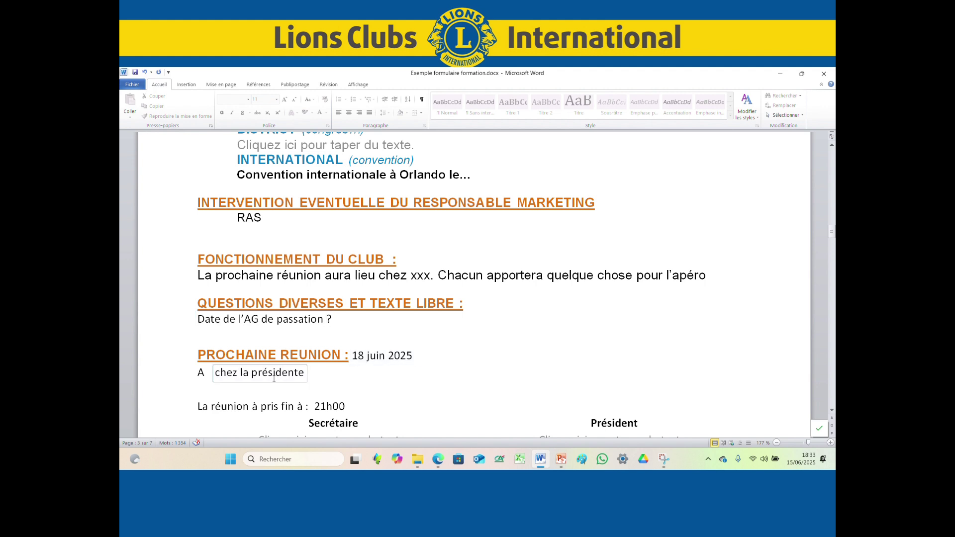
Review the meeting's end time, the Secrétaire and Président signature fields and the Fin du rapport note on page 3
scroll(381, 370, "down", 1)
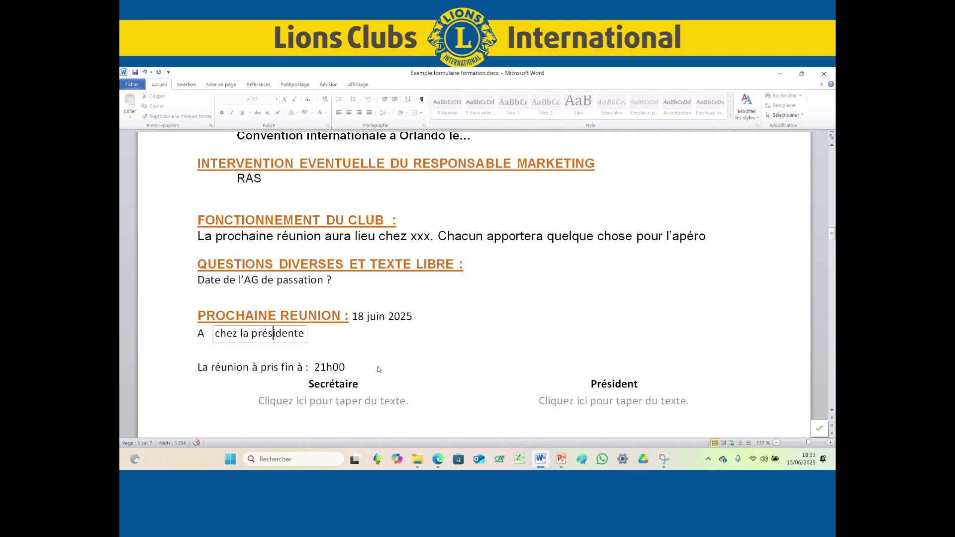
scroll(305, 405, "down", 1)
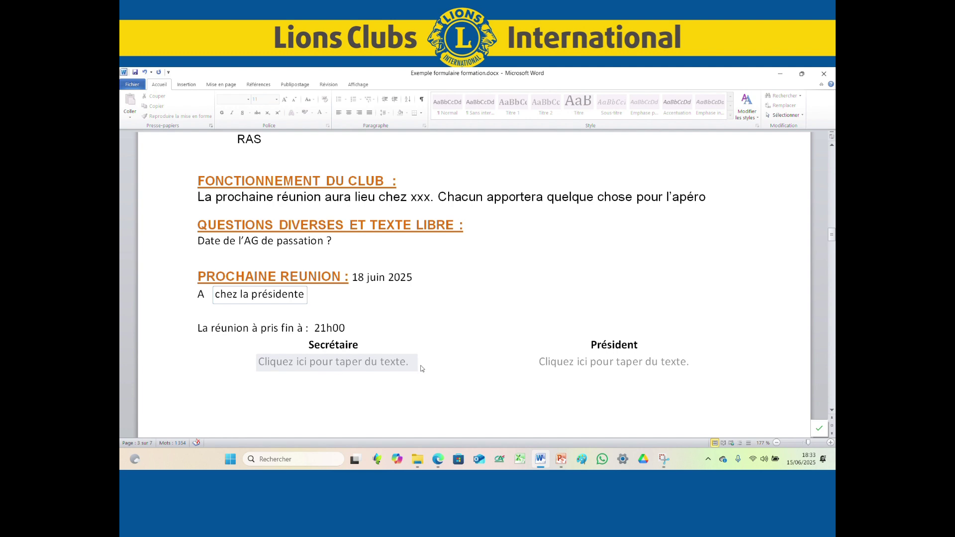
scroll(603, 366, "down", 2)
scroll(604, 370, "down", 6)
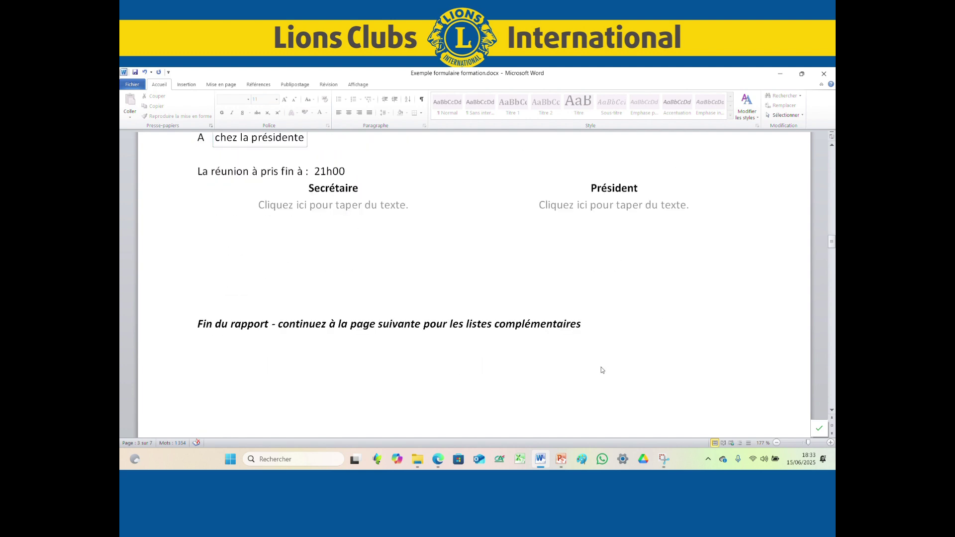
scroll(599, 371, "down", 10)
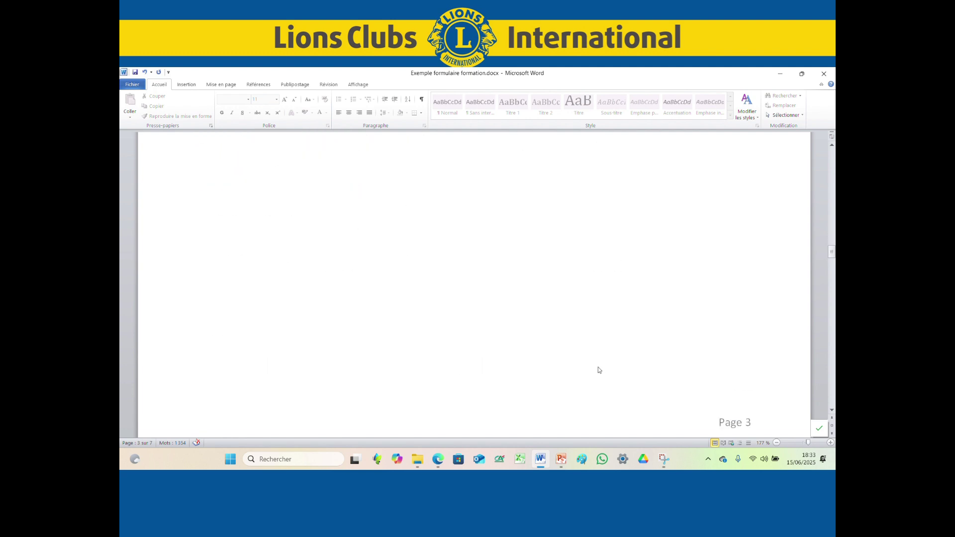
Review the ACTIVITES DE SERVICE instructions and the LA VUE and LA FAIM tables on page 4
scroll(599, 367, "down", 1)
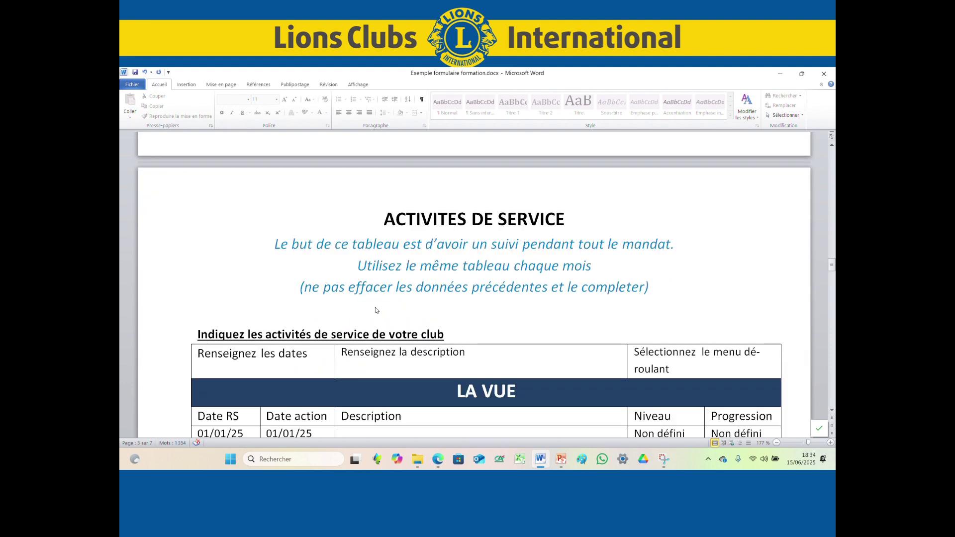
scroll(327, 367, "down", 1)
scroll(346, 368, "down", 1)
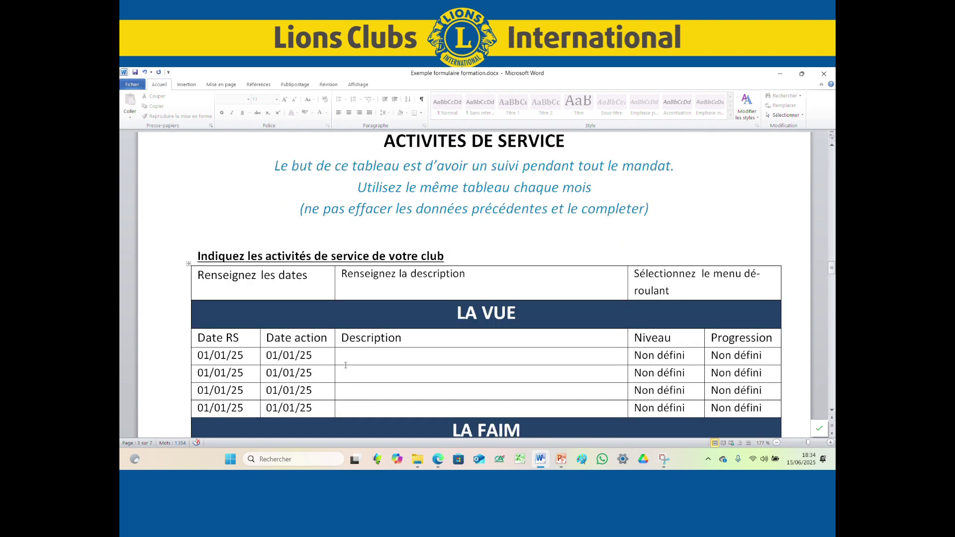
scroll(347, 363, "down", 1)
scroll(358, 354, "down", 1)
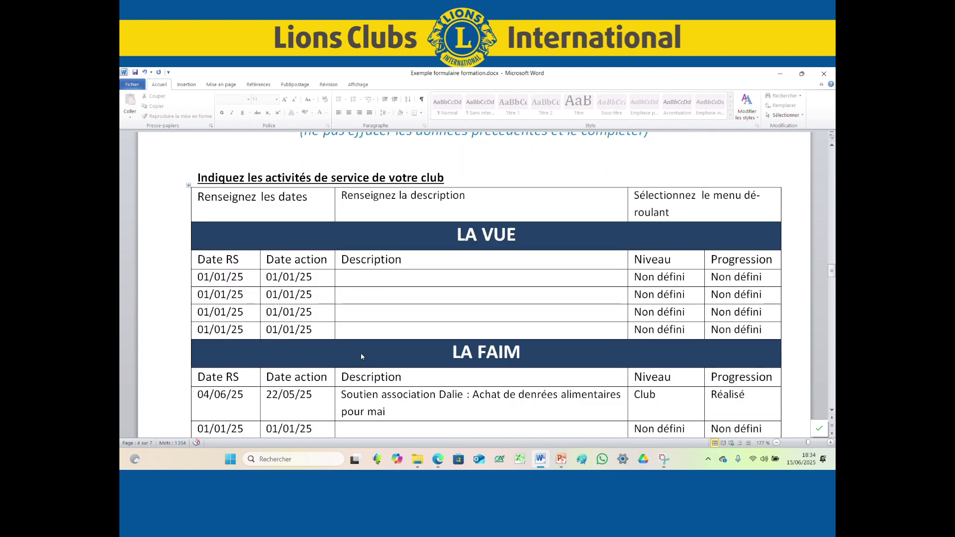
scroll(360, 354, "down", 1)
scroll(390, 369, "down", 1)
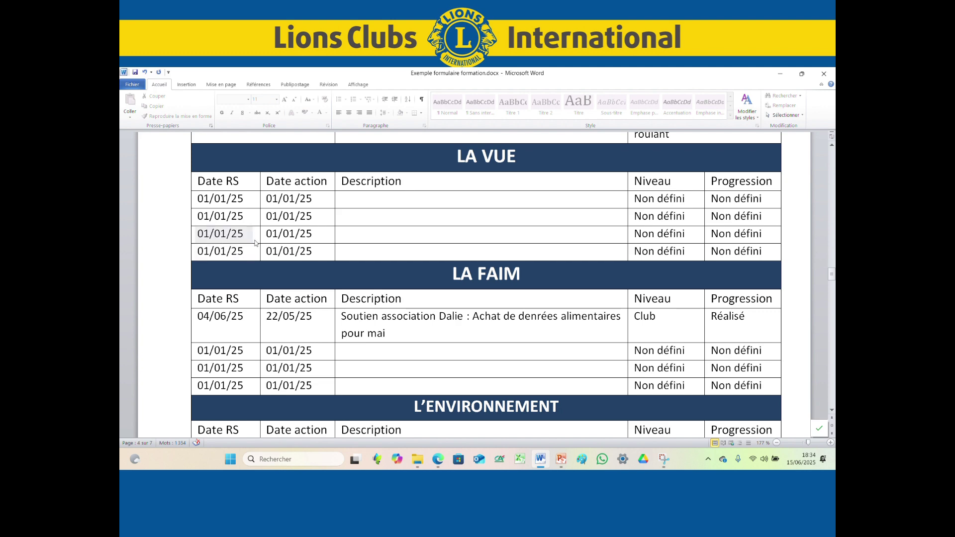
Examine the service activity tables from L'ENVIRONNEMENT, LE DIABETE and LE CANCER INFANTILE through to LA JEUNESSE on page 5
scroll(402, 350, "down", 4)
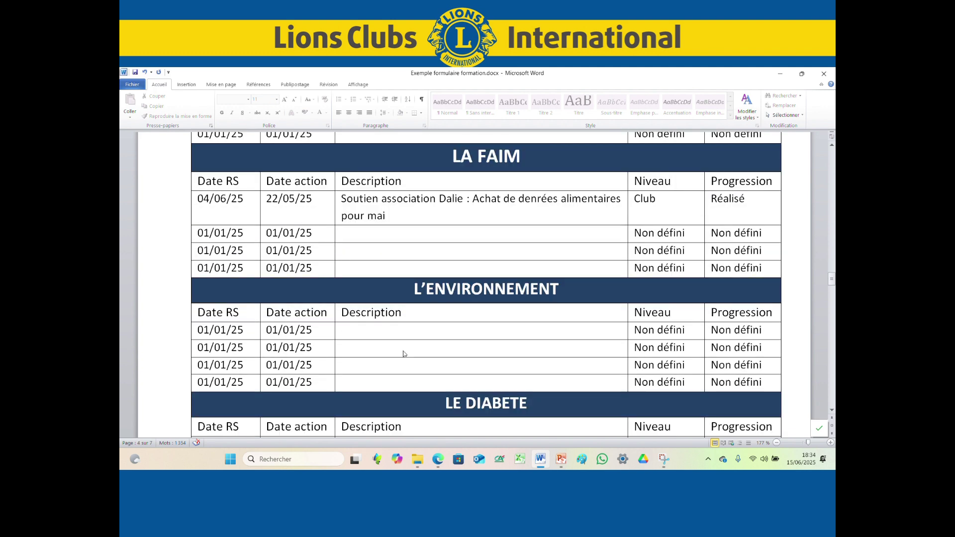
scroll(402, 347, "down", 3)
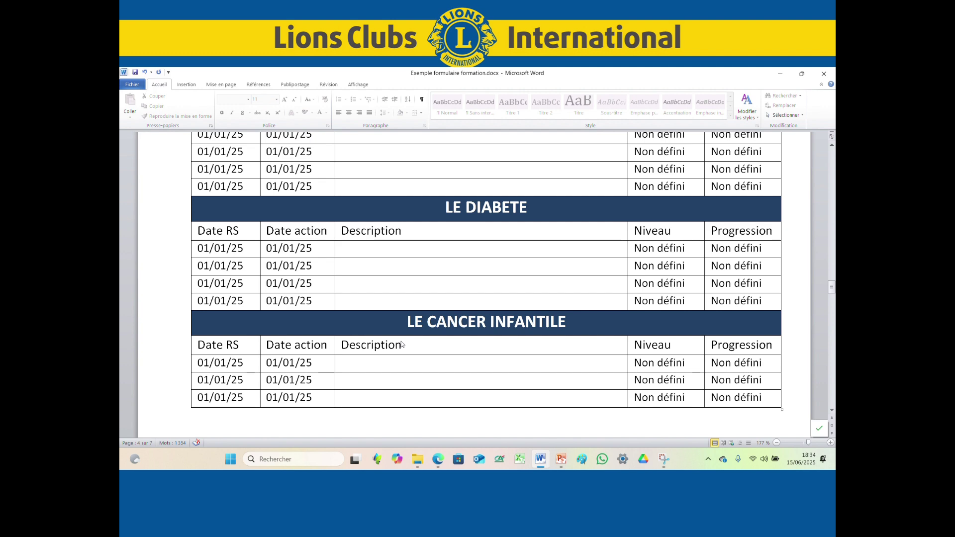
scroll(402, 344, "down", 2)
scroll(401, 344, "down", 4)
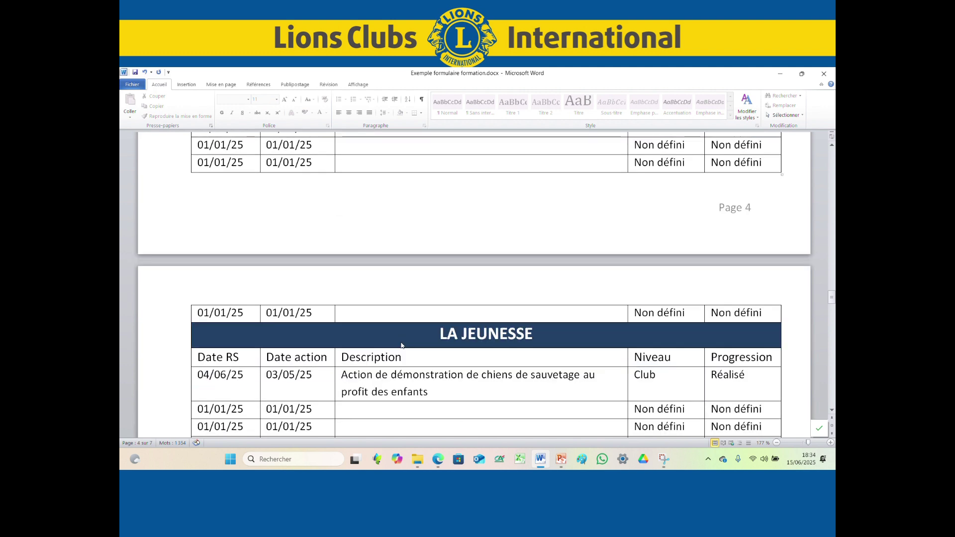
Review the LA JEUNESSE, CATASTROPHES and AUTRES CAUSES HUMANITAIRES activity tables on page 5
scroll(400, 372, "down", 1)
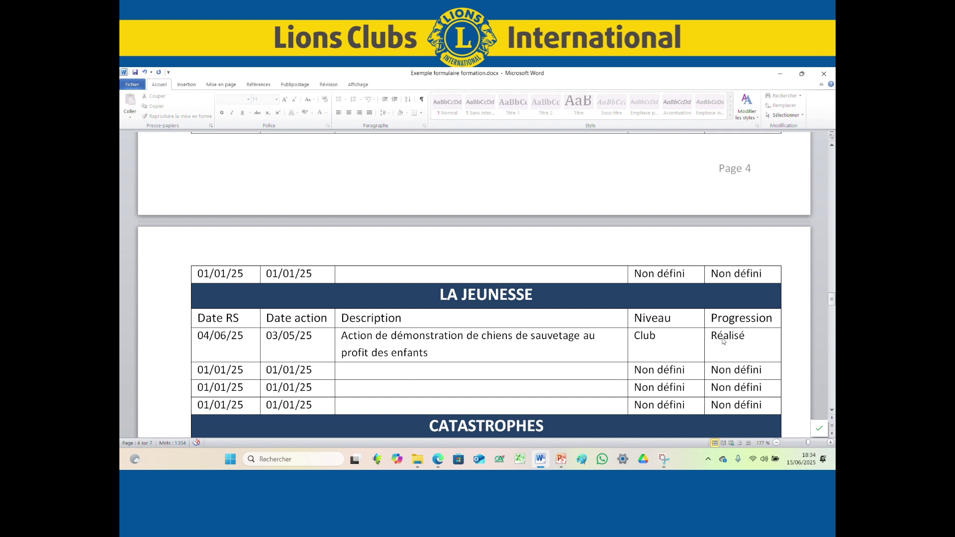
scroll(425, 347, "down", 2)
scroll(425, 347, "down", 4)
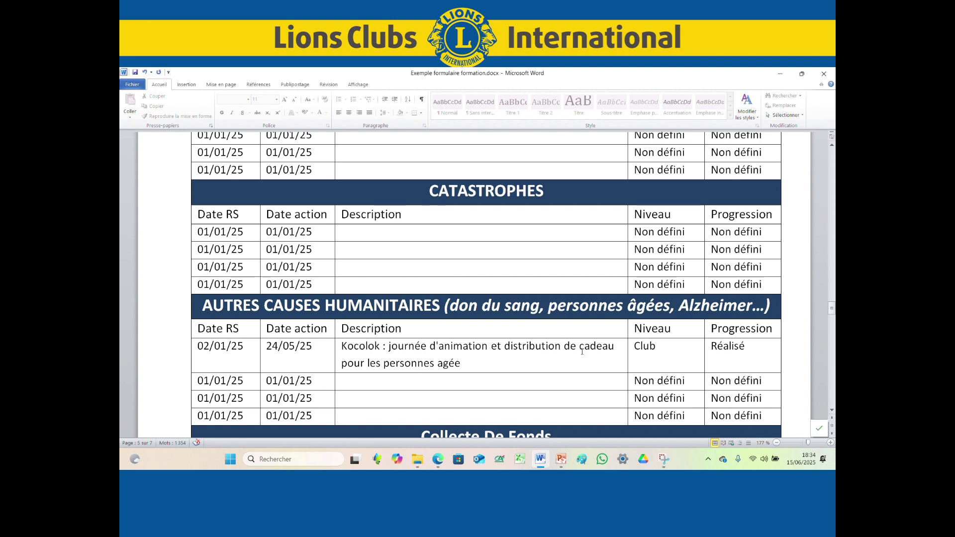
Review the Collecte De Fonds table on page 5, including the description of the Golf de nuit entry
scroll(558, 337, "down", 3)
scroll(557, 337, "down", 1)
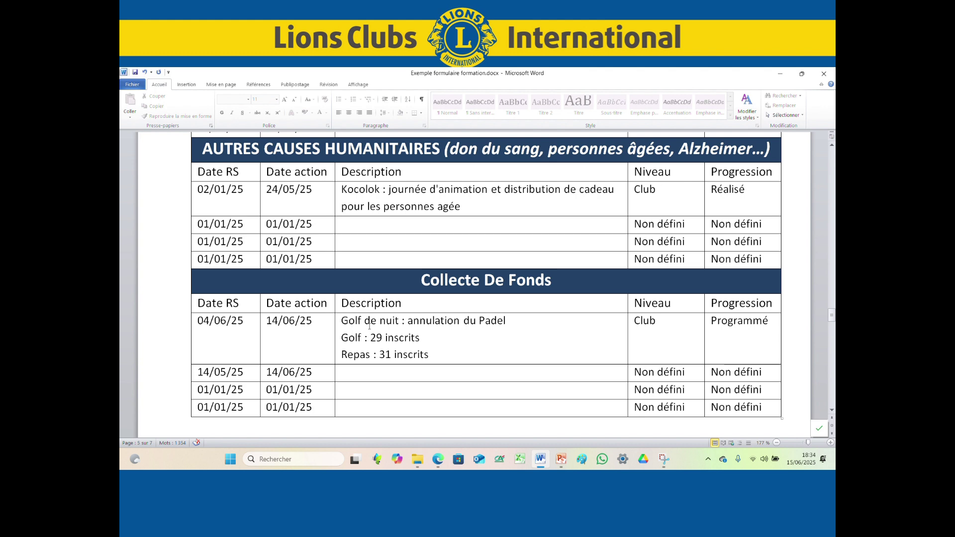
left_click(448, 321)
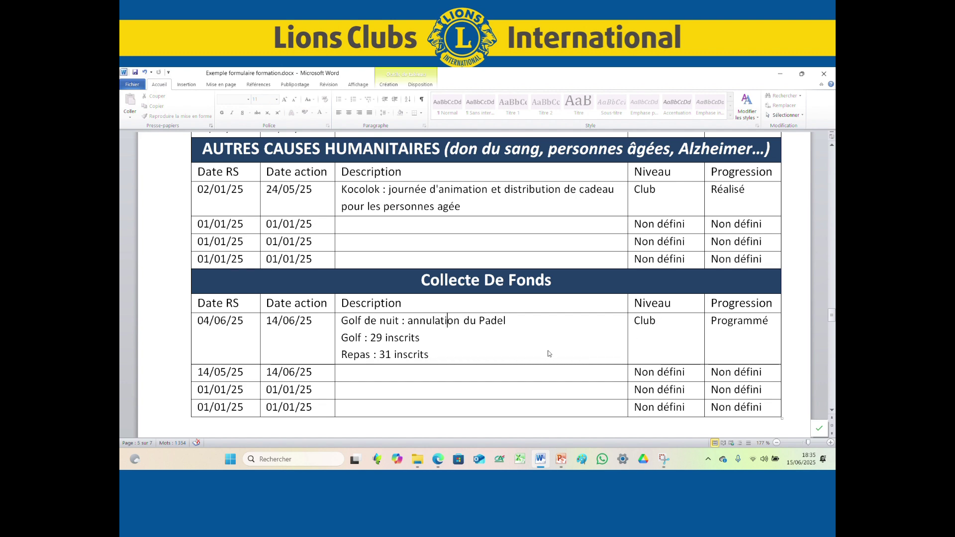
scroll(548, 354, "down", 1)
scroll(521, 373, "down", 1)
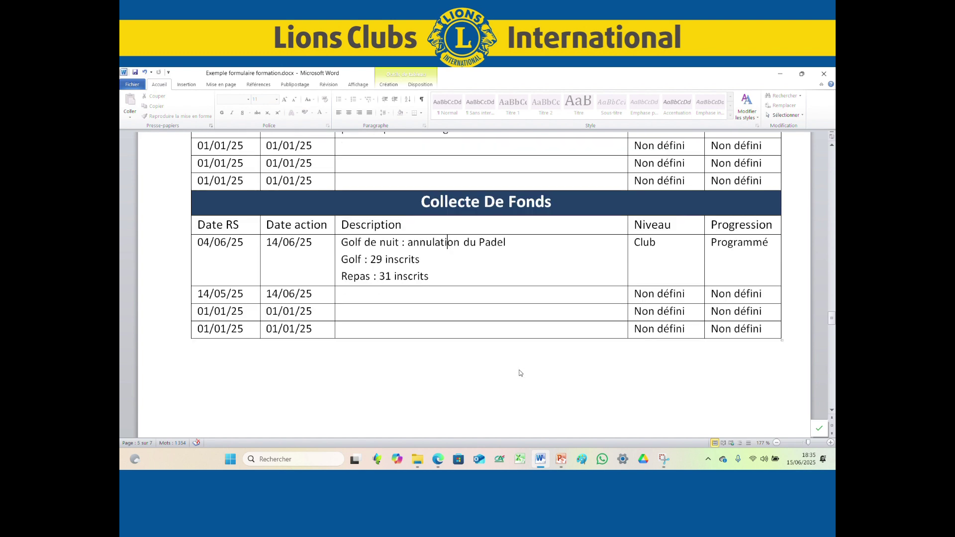
Review the Formations prévues ou effectuées (EML) table on page 6, including the Formation sur le Portal entry
scroll(521, 373, "down", 6)
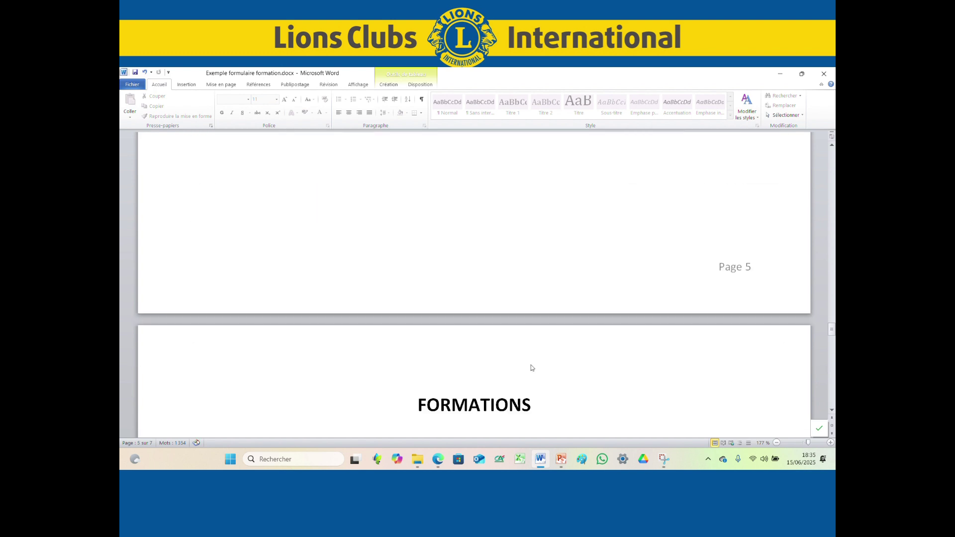
scroll(531, 367, "down", 7)
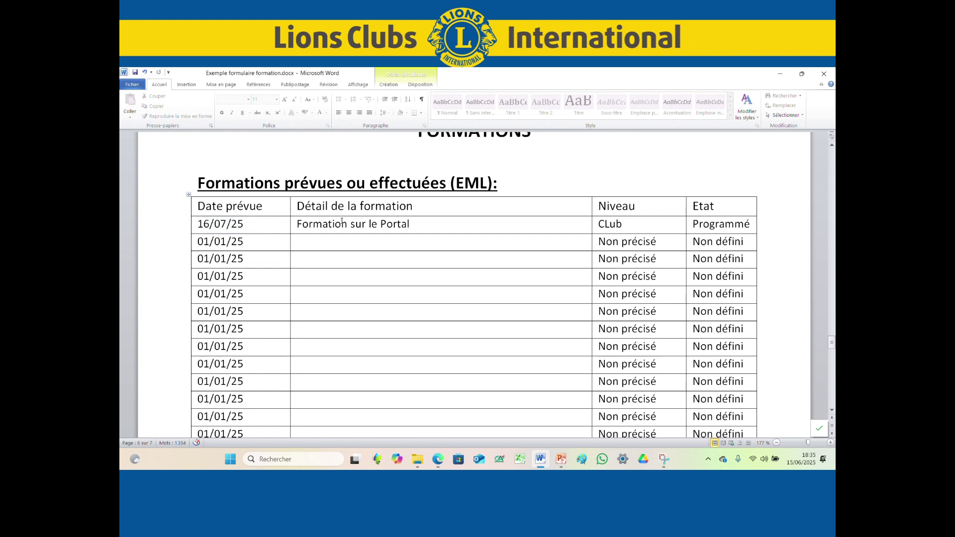
left_click(239, 224)
left_click(358, 227)
scroll(347, 332, "down", 2)
scroll(347, 331, "down", 8)
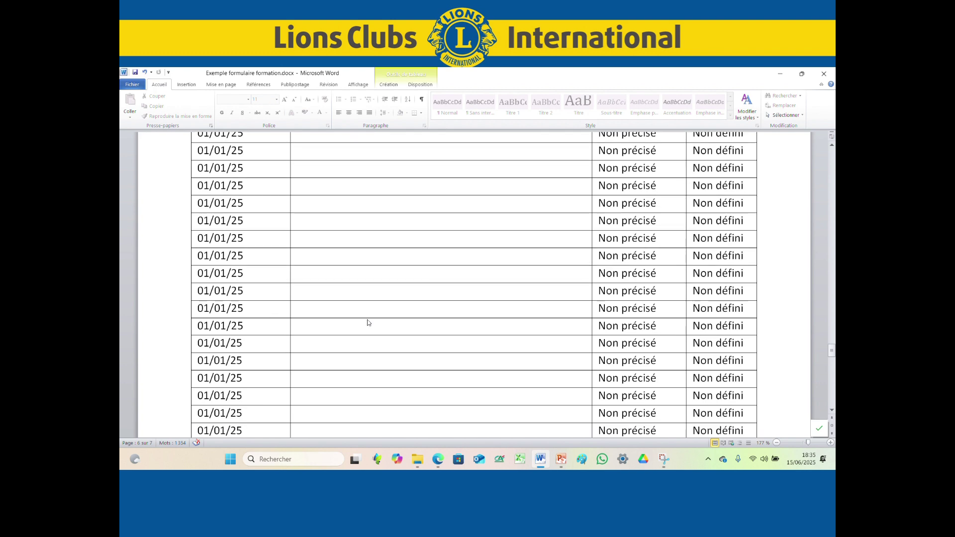
Review the LISTE DE PRESENCE table on page 7 and view the CATEGORIE AFFILIATION choices for the first member
scroll(376, 313, "down", 6)
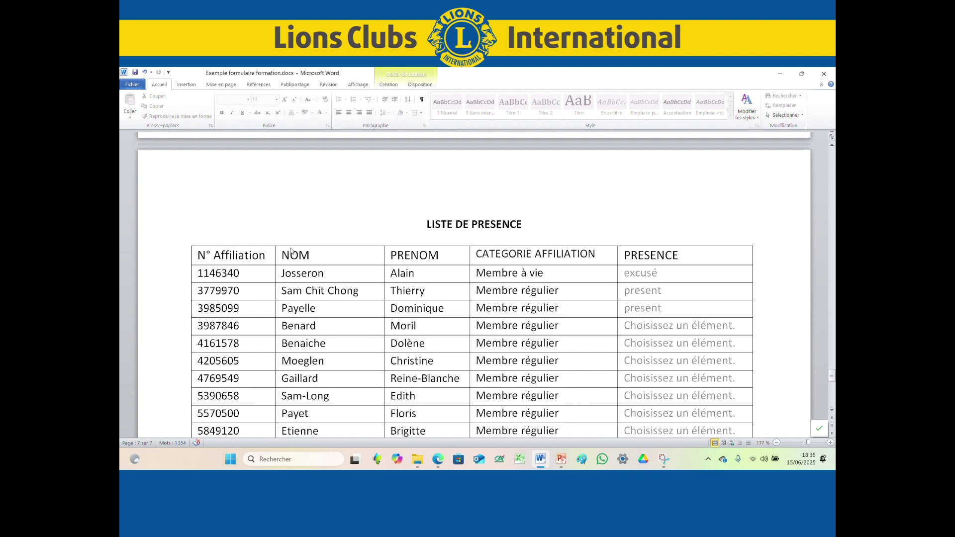
scroll(221, 288, "down", 1)
scroll(236, 272, "down", 1)
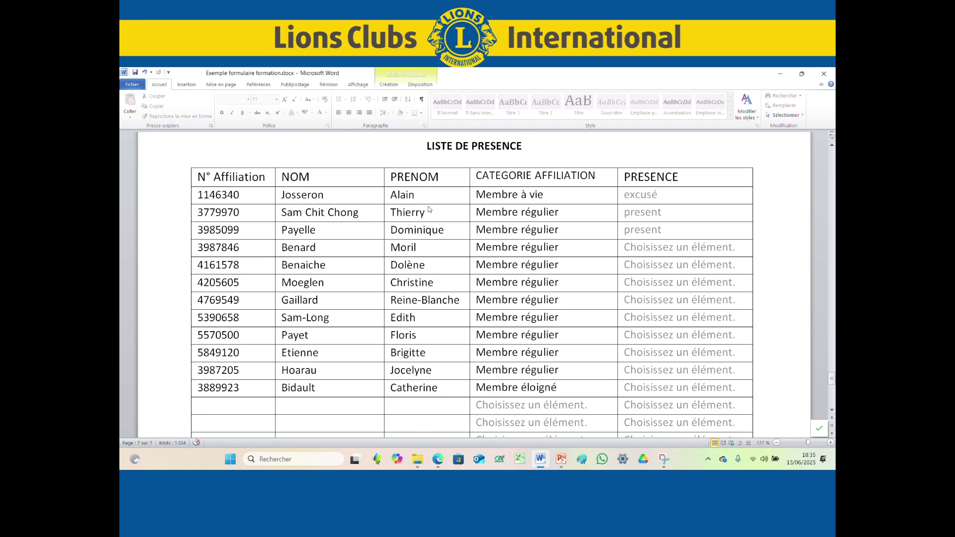
left_click(611, 199)
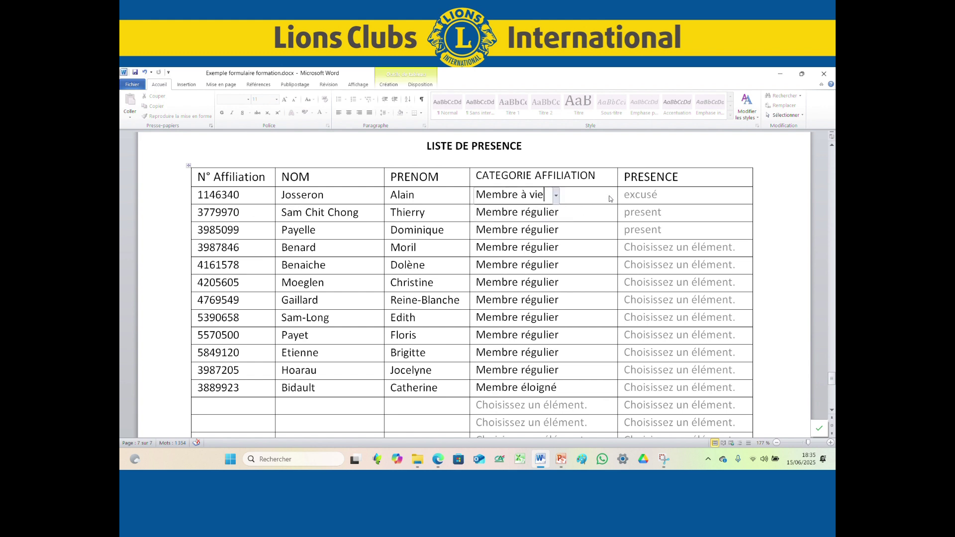
left_click(556, 195)
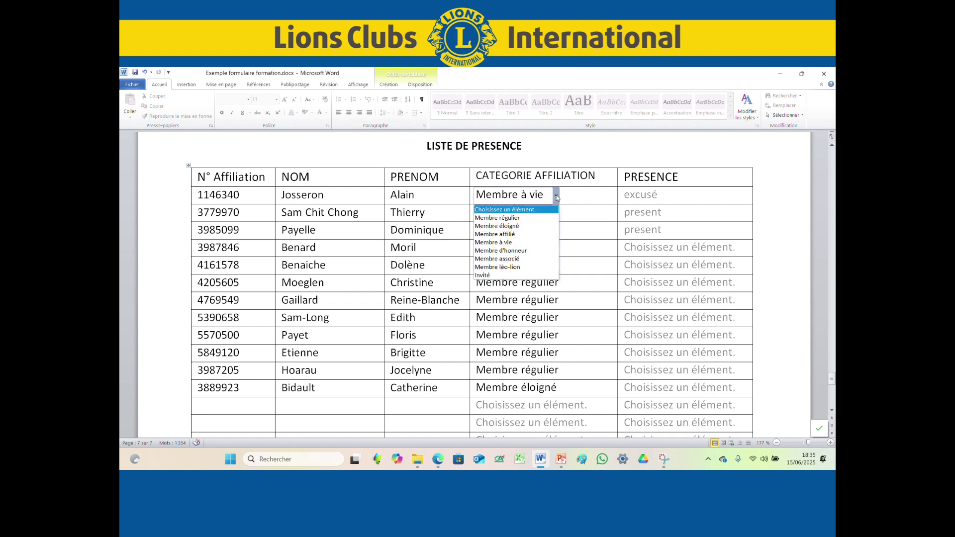
left_click(556, 196)
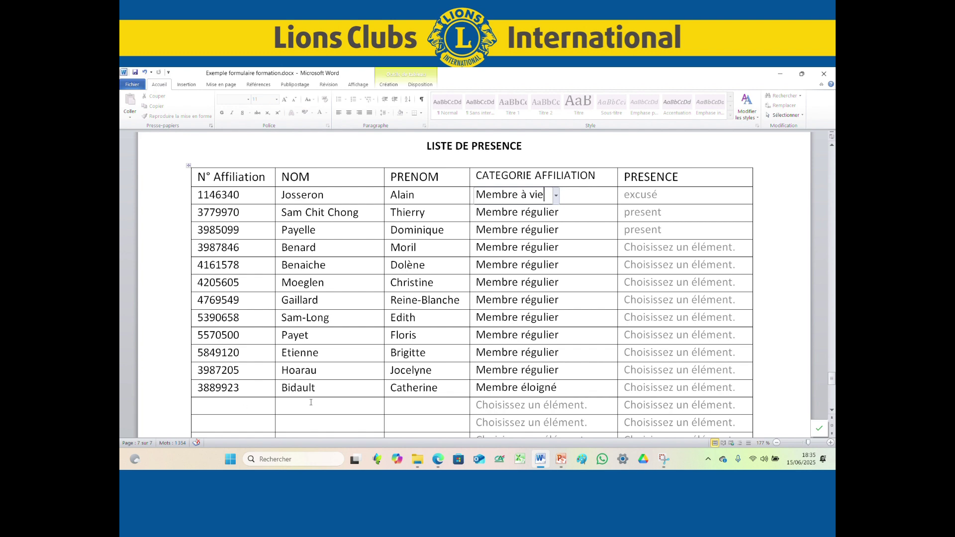
Set the PRESENCE status of the fourth member in the LISTE DE PRESENCE table to present
scroll(419, 390, "down", 1)
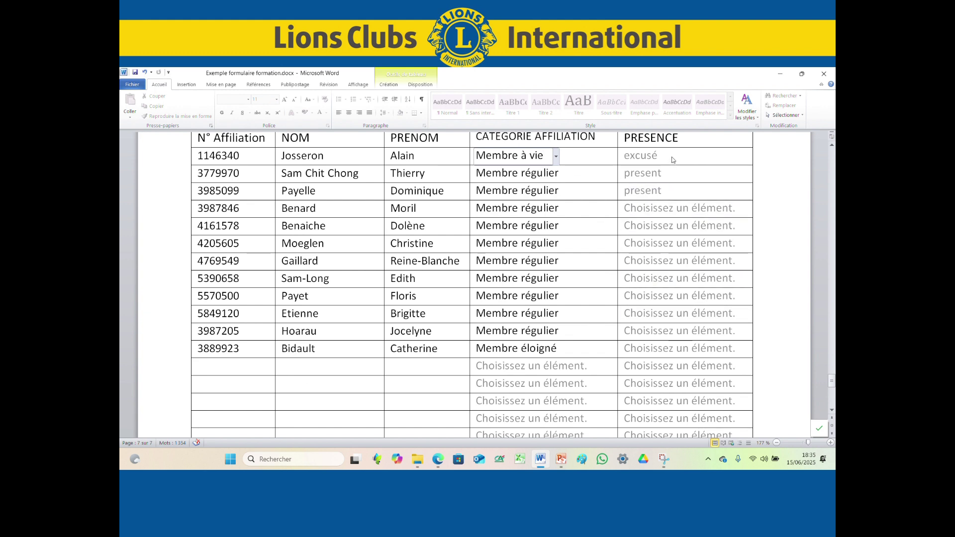
left_click(694, 156)
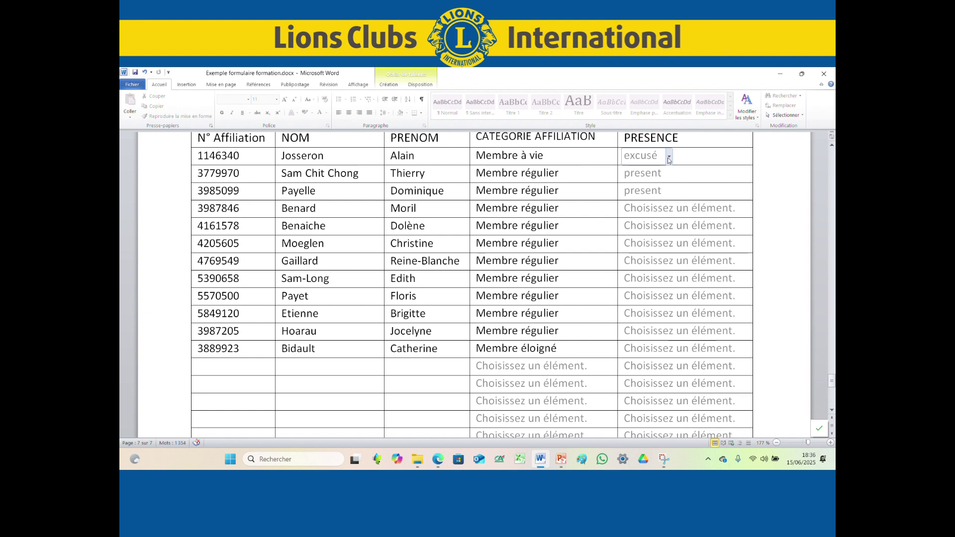
left_click(670, 157)
left_click(670, 159)
left_click(743, 213)
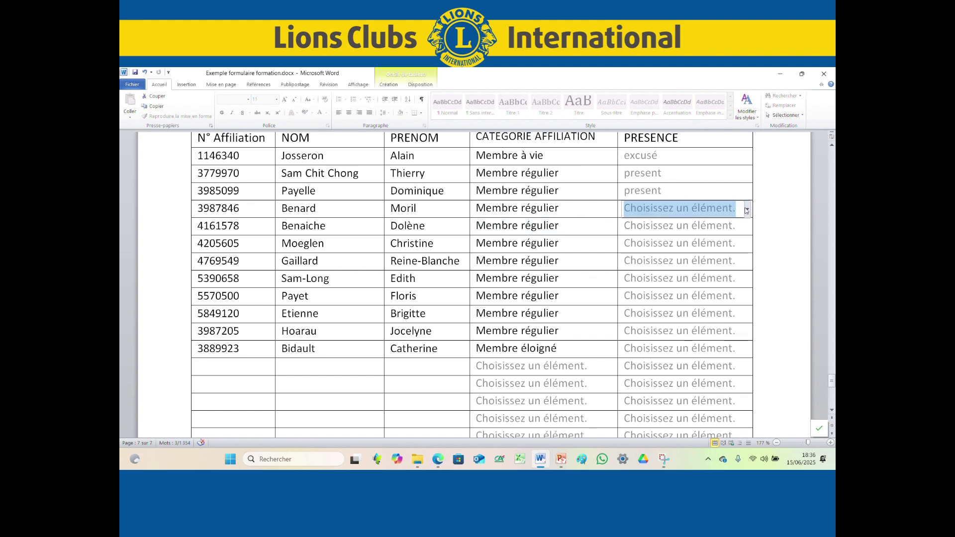
left_click(747, 211)
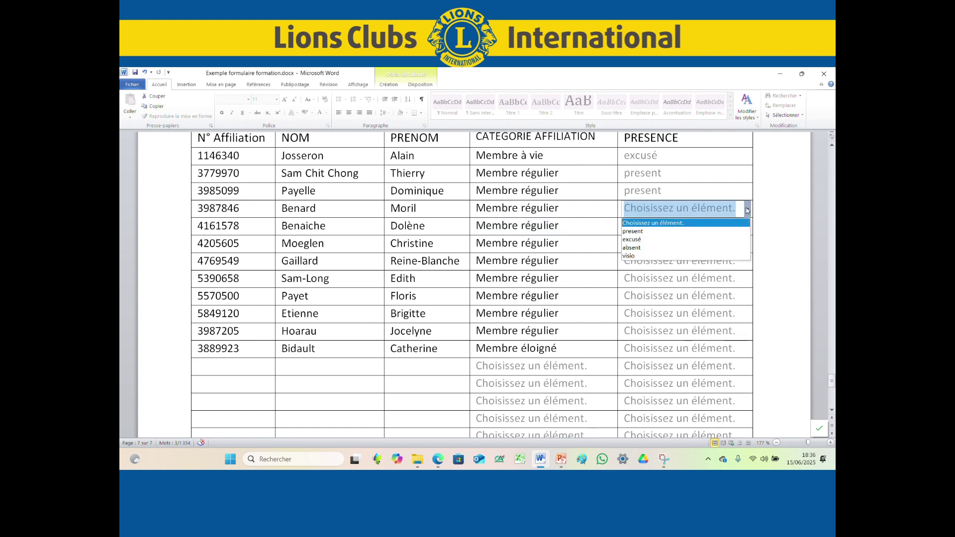
left_click(646, 235)
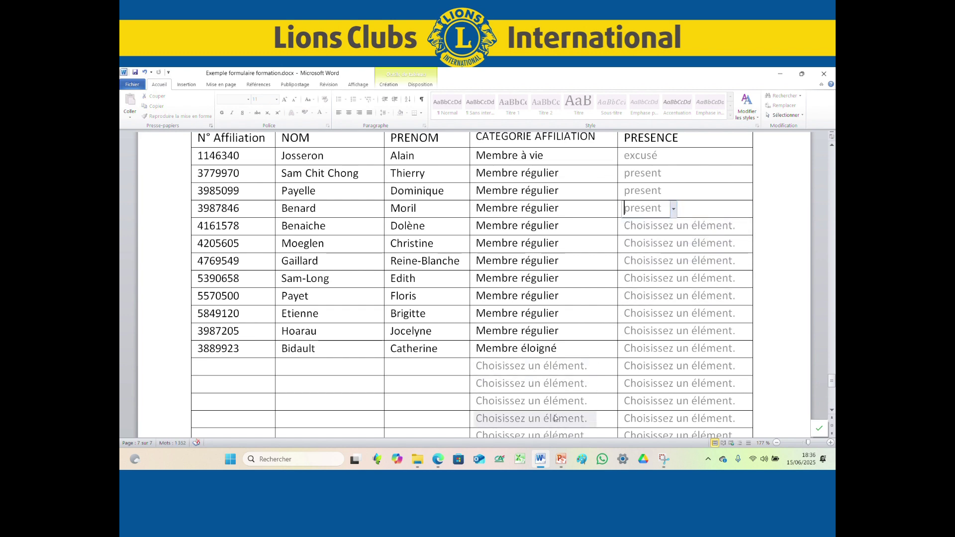
scroll(555, 415, "up", 1)
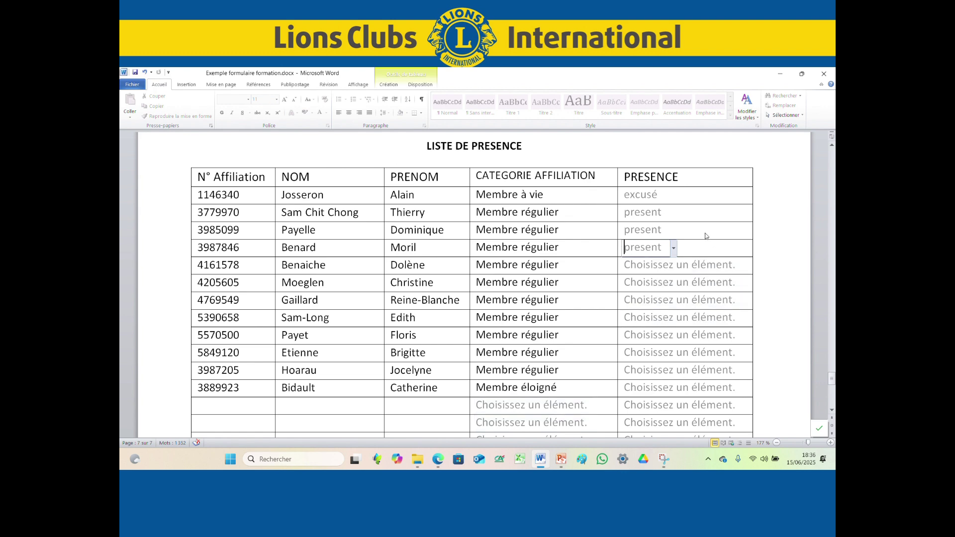